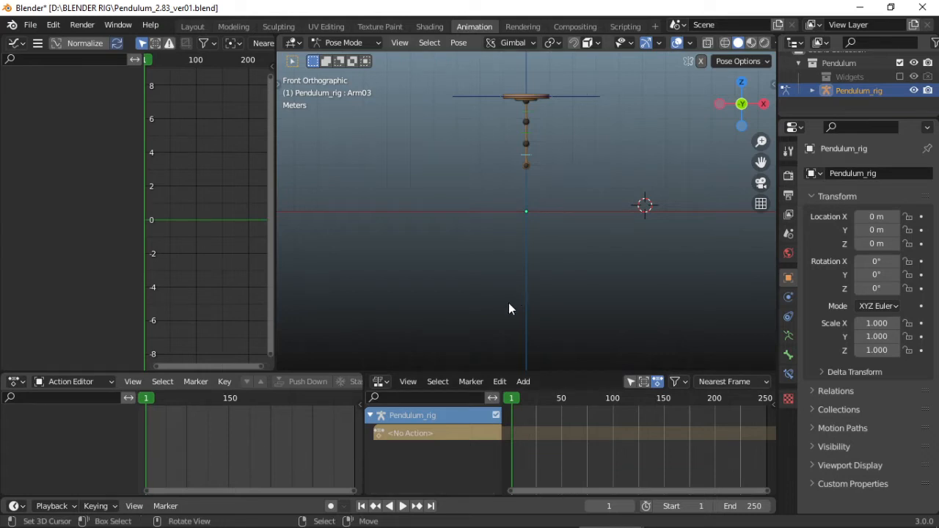
- Enlarge the Timeline area and extend the Action Editor over the neighbouring Nonlinear Animation area
left_click_drag(300, 497, 329, 452)
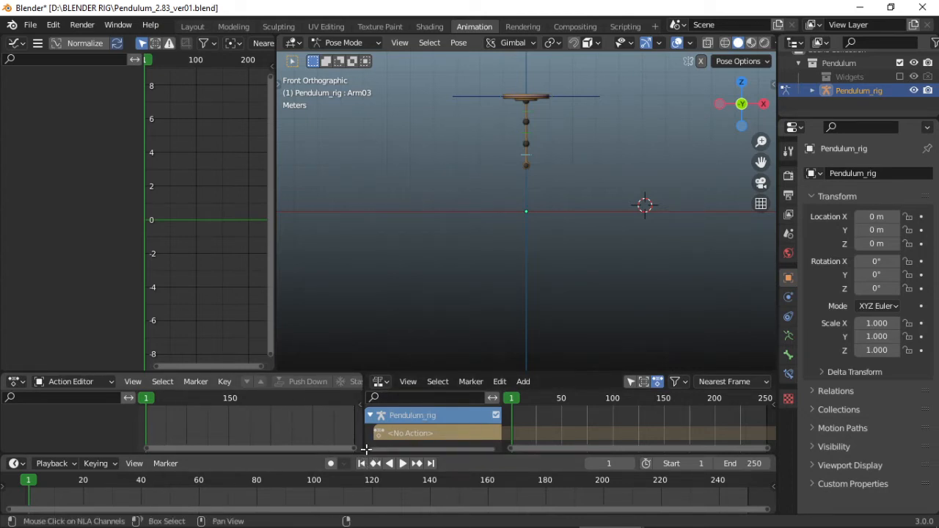
left_click_drag(361, 448, 635, 419)
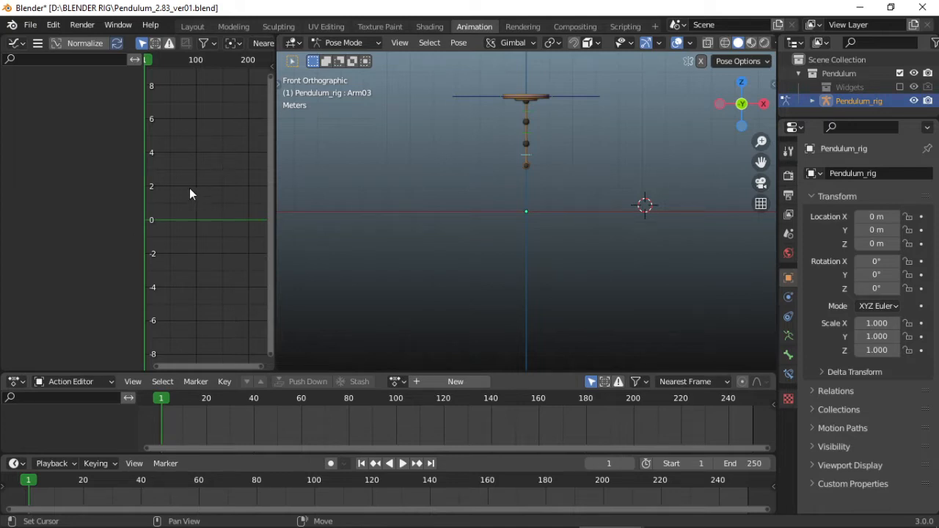
left_click(17, 43)
key("Escape")
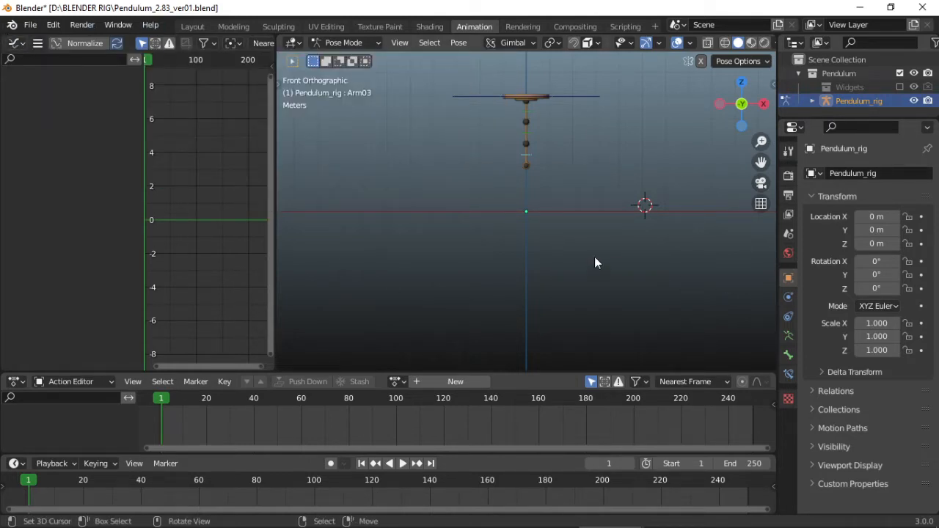
- Select the Body control of the pendulum rig and reset its location to the root
middle_click_drag(522, 195, 457, 312, "shift")
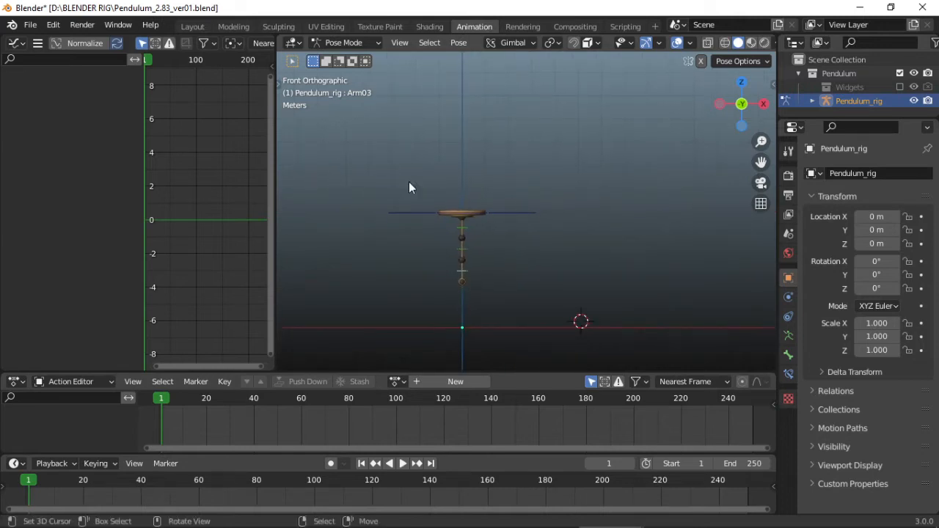
left_click(535, 214)
middle_click_drag(528, 198, 506, 285)
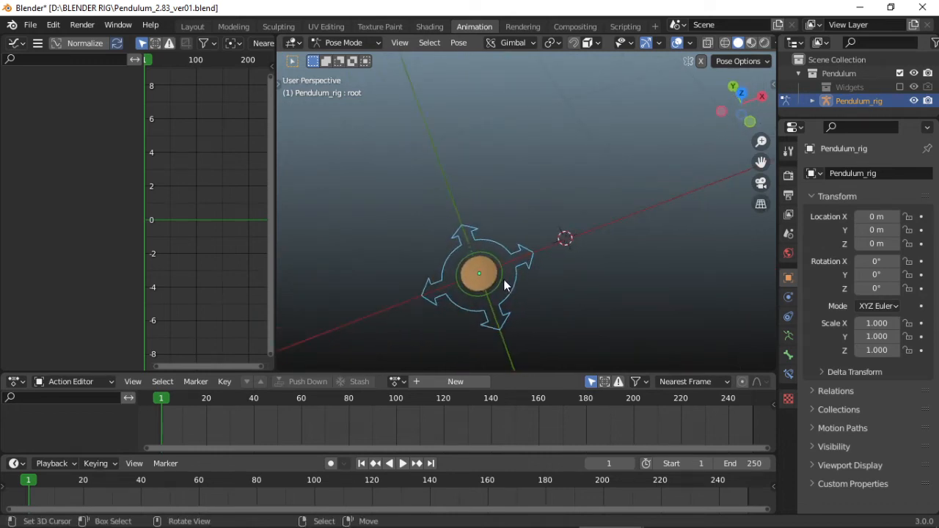
left_click(504, 285)
key("KP_1")
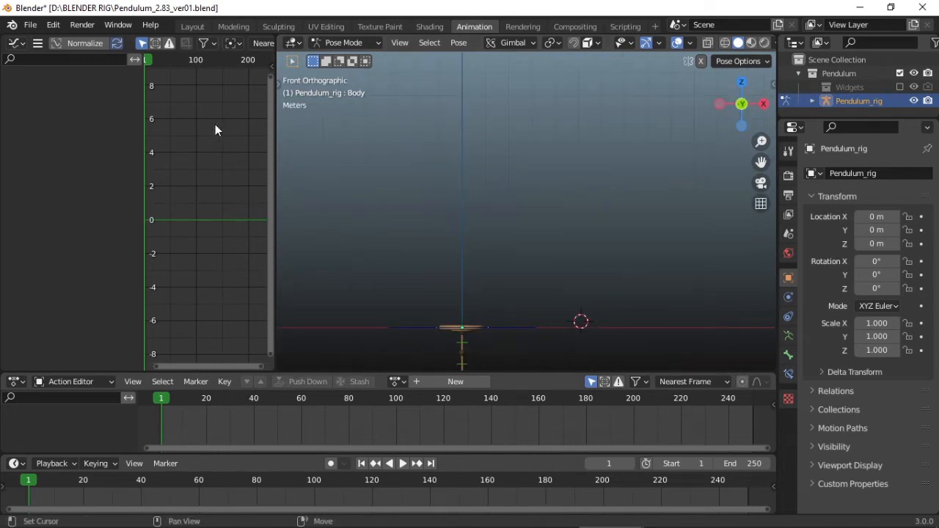
- Raise the Body control vertically well above the root with the Move tool
key("t")
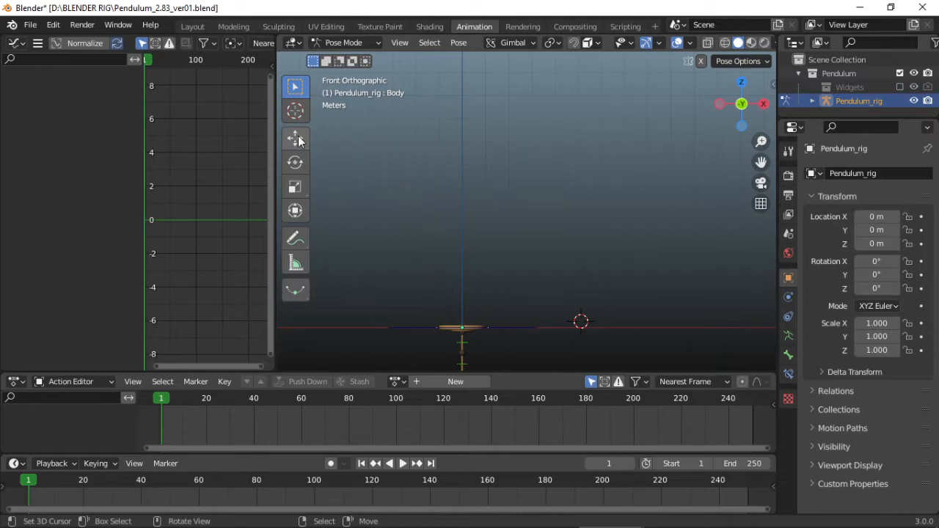
left_click(299, 141)
left_click_drag(462, 273, 463, 92)
middle_click_drag(556, 249, 503, 286)
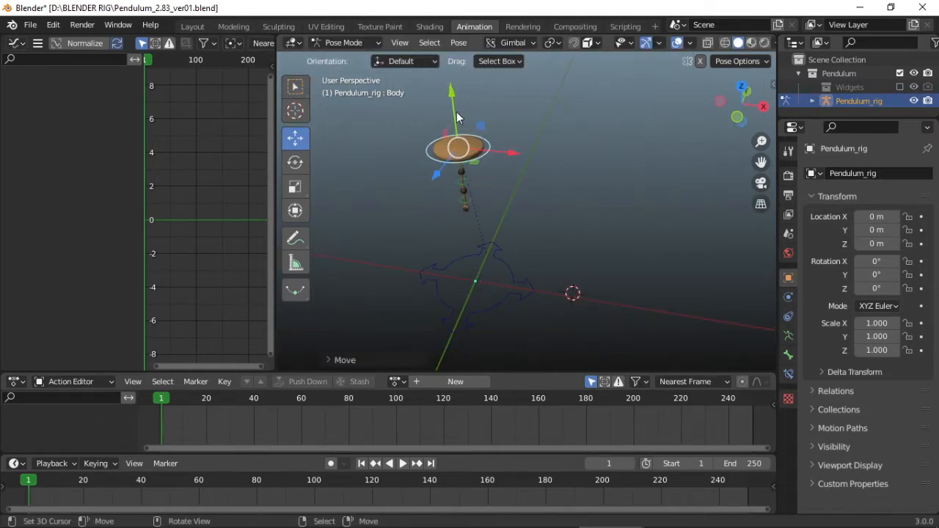
scroll(503, 143, "up", 4)
key("KP_1")
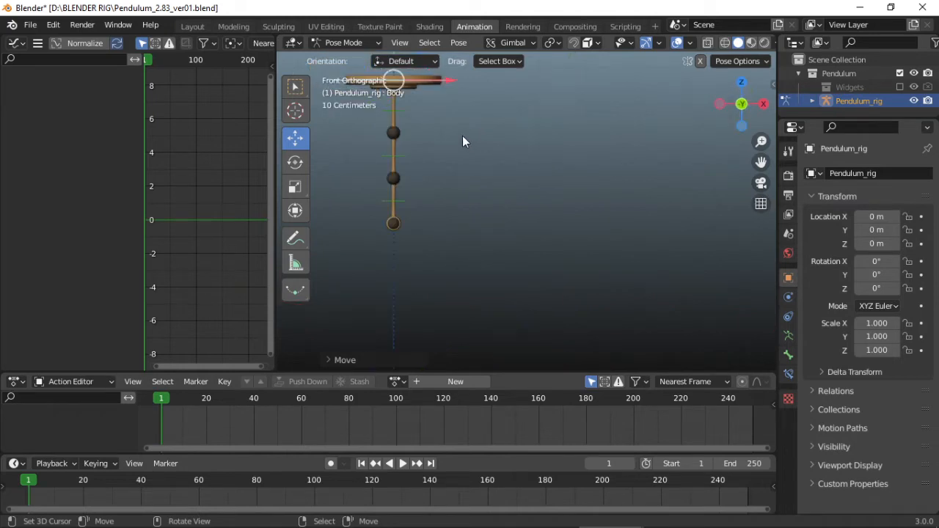
middle_click_drag(468, 141, 444, 152)
right_click(381, 147)
scroll(426, 155, "down", 5)
scroll(463, 165, "up", 2)
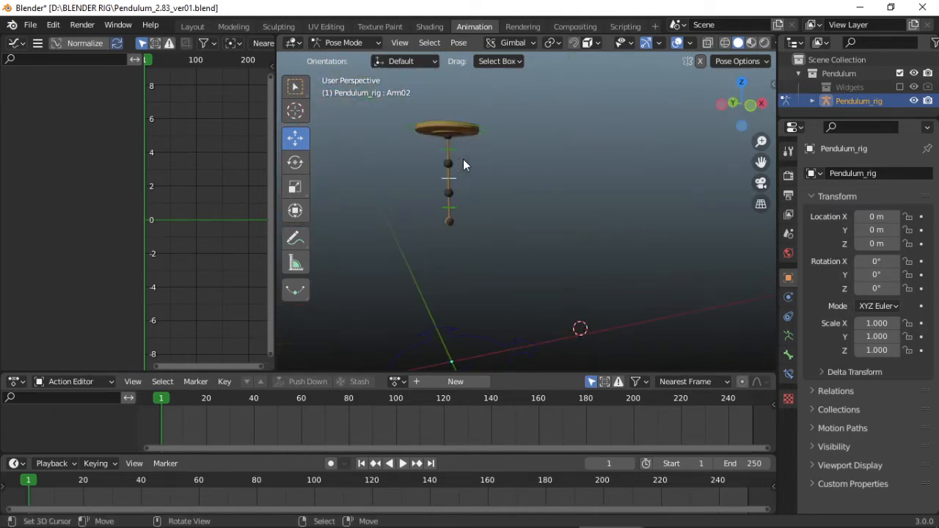
right_click(448, 209)
key("KP_1")
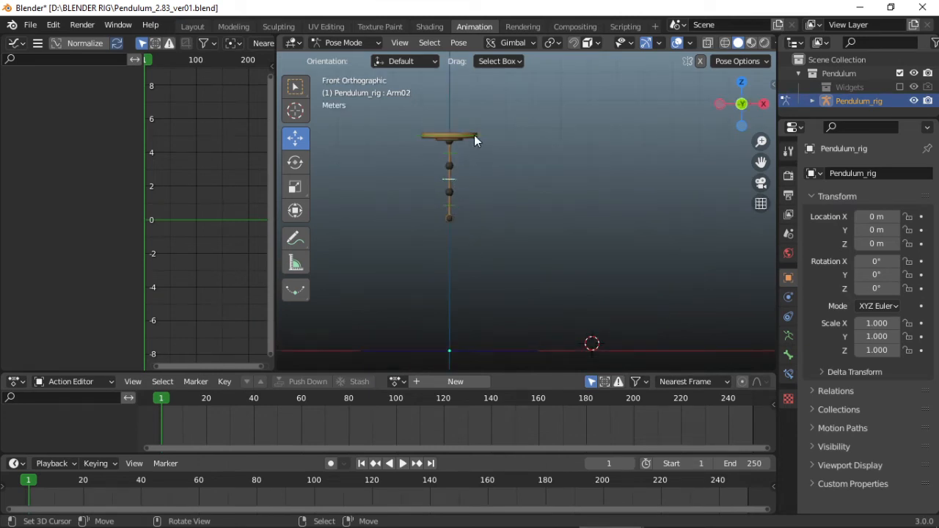
- Reselect the Body control and move it slightly further up in the front view
right_click(474, 135)
left_click_drag(446, 103, 458, 97)
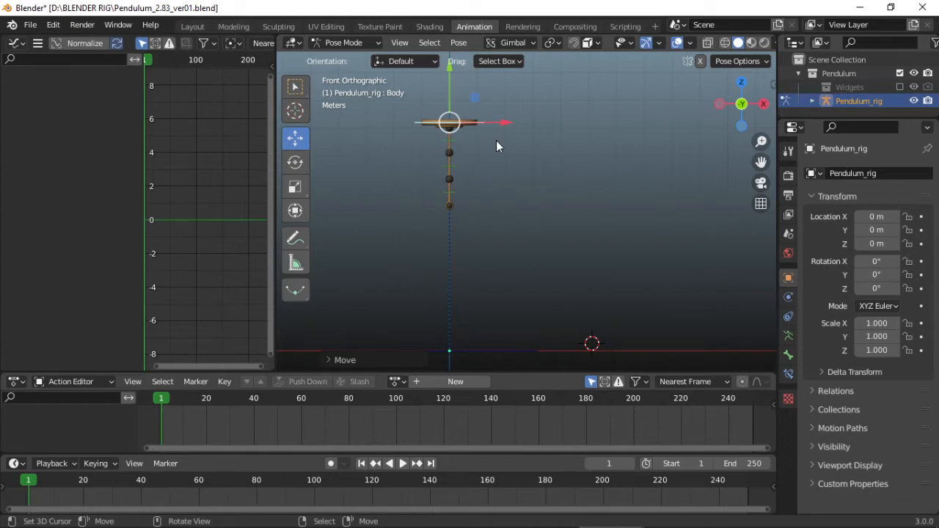
middle_click_drag(495, 145, 482, 182, "shift")
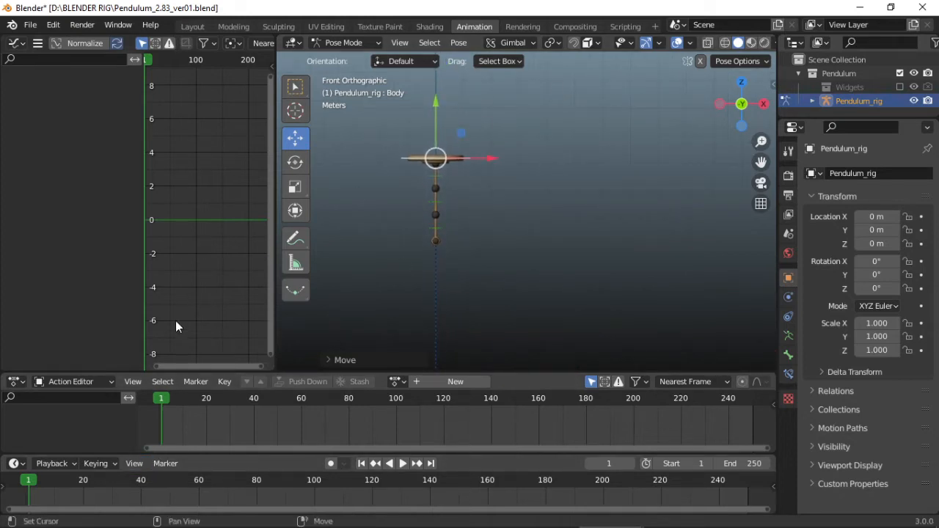
- Set the active keying set to Location, Rotation & Scale and turn on auto keying
left_click(110, 464)
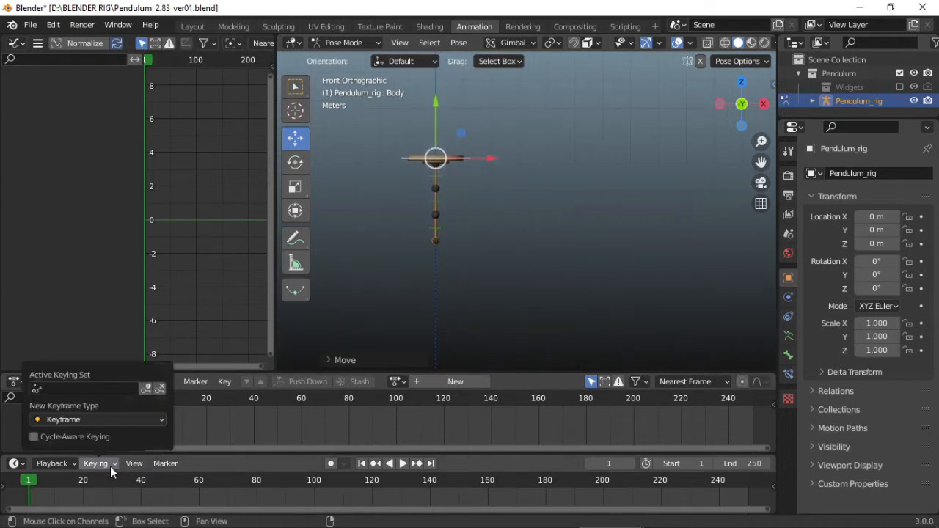
left_click(87, 389)
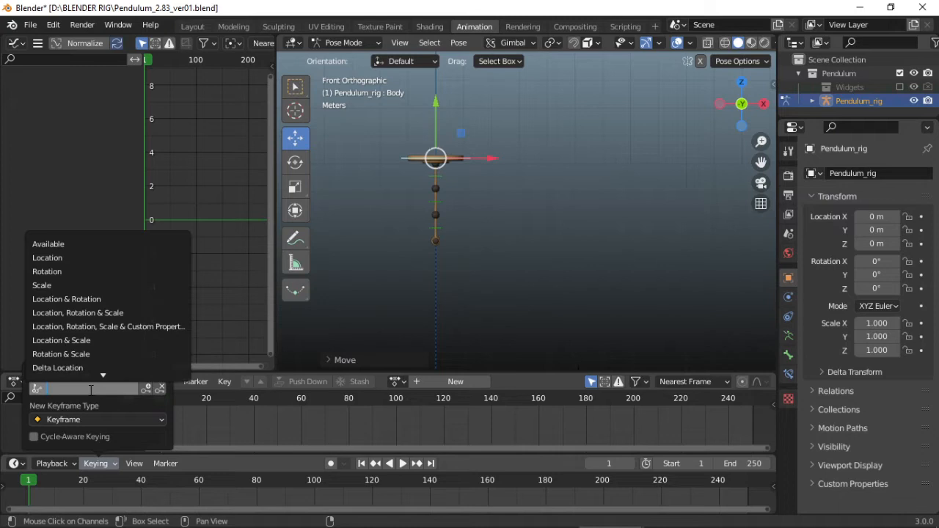
left_click(96, 313)
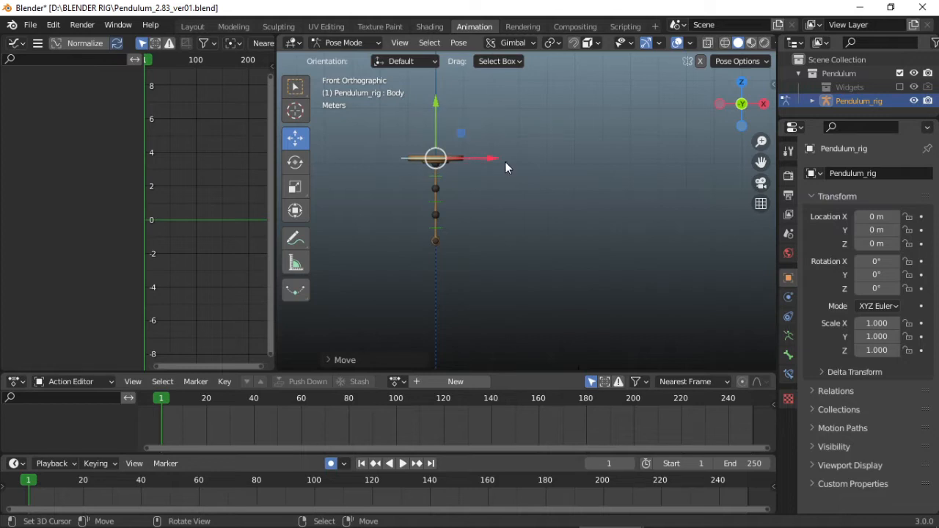
- Auto-key the Body control raised slightly at frame 1 and moved about 7 m along positive X at frame 20
middle_click_drag(507, 164, 492, 201)
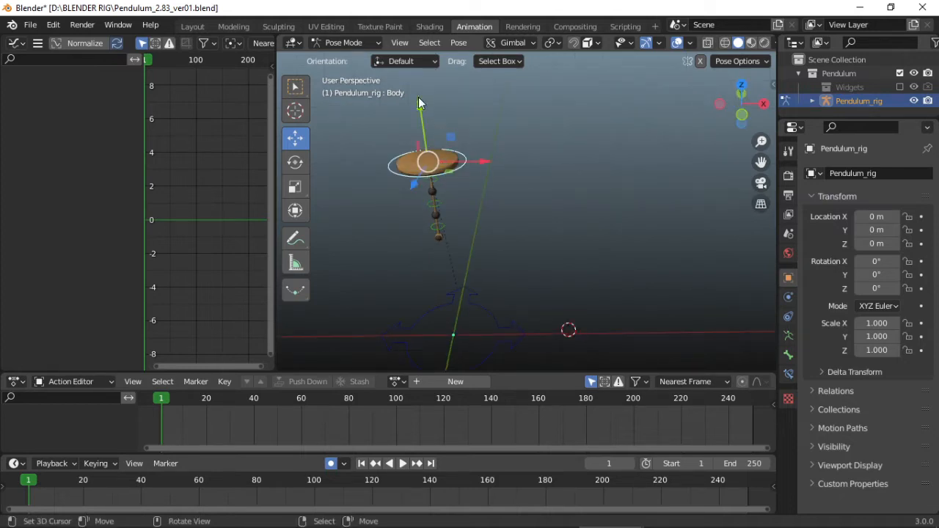
left_click_drag(462, 156, 422, 66)
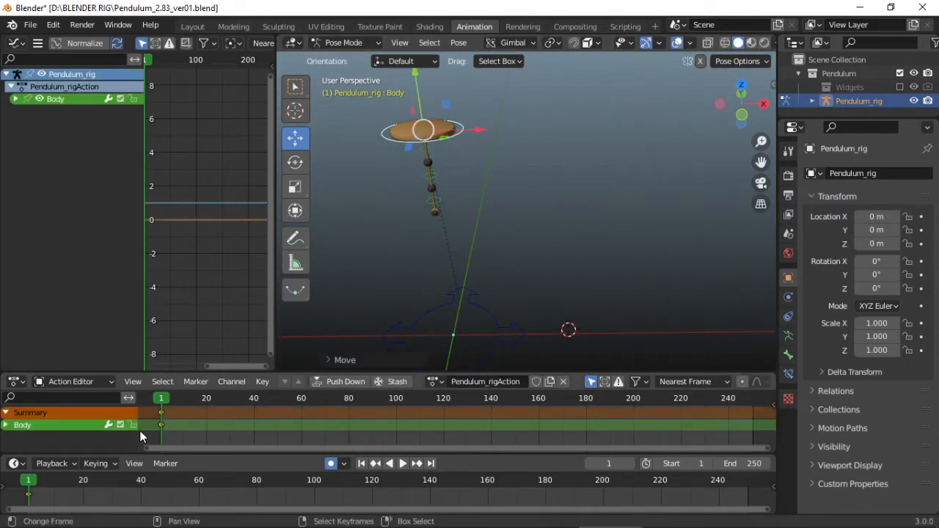
key("KP_1")
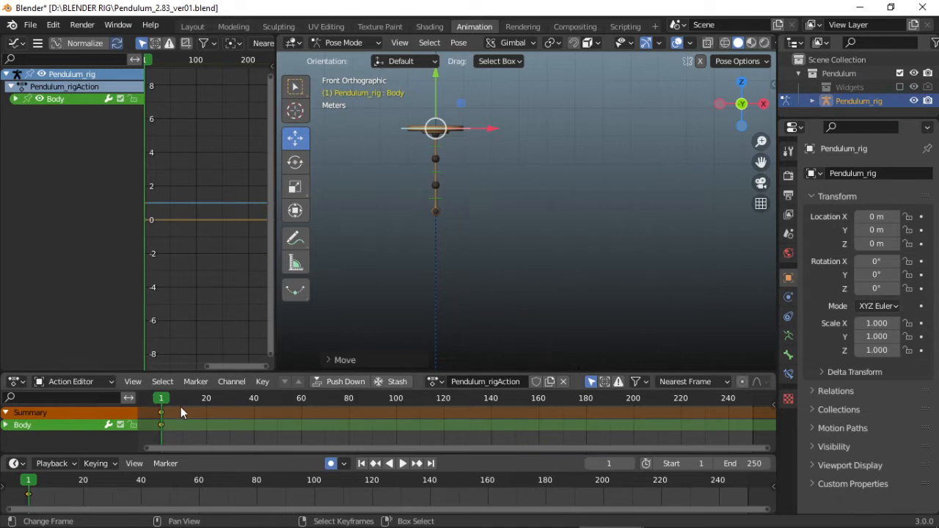
left_click_drag(180, 407, 207, 416)
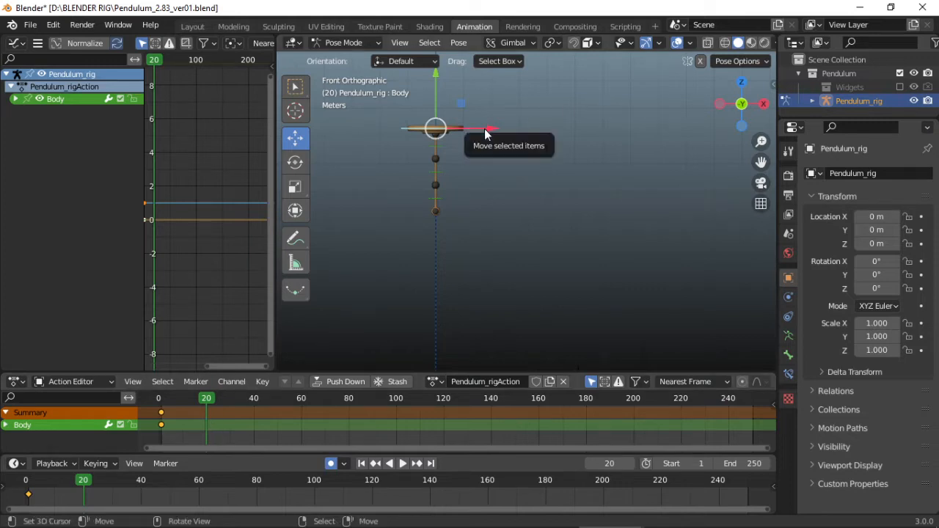
left_click_drag(484, 128, 681, 153)
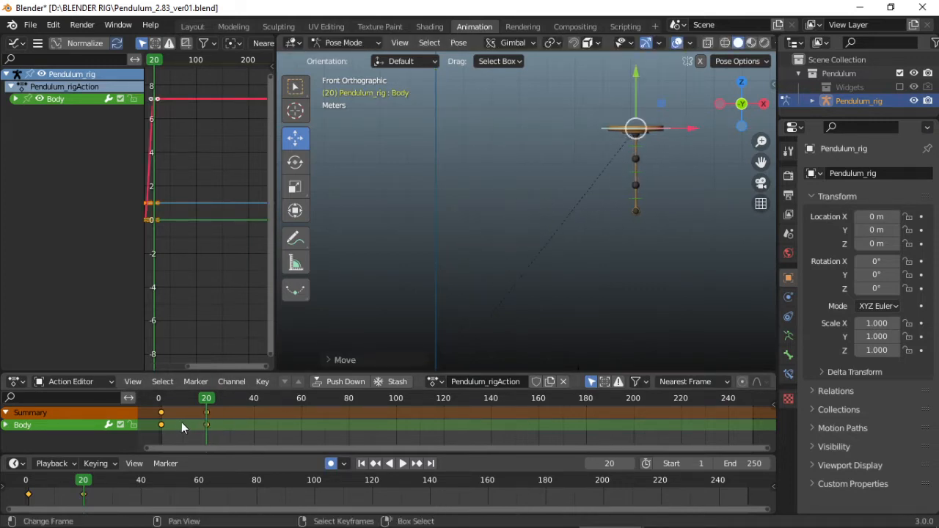
- Insert a keyframe for Arm01, Arm02 and Arm03 together at frame 1
left_click_drag(182, 421, 161, 427)
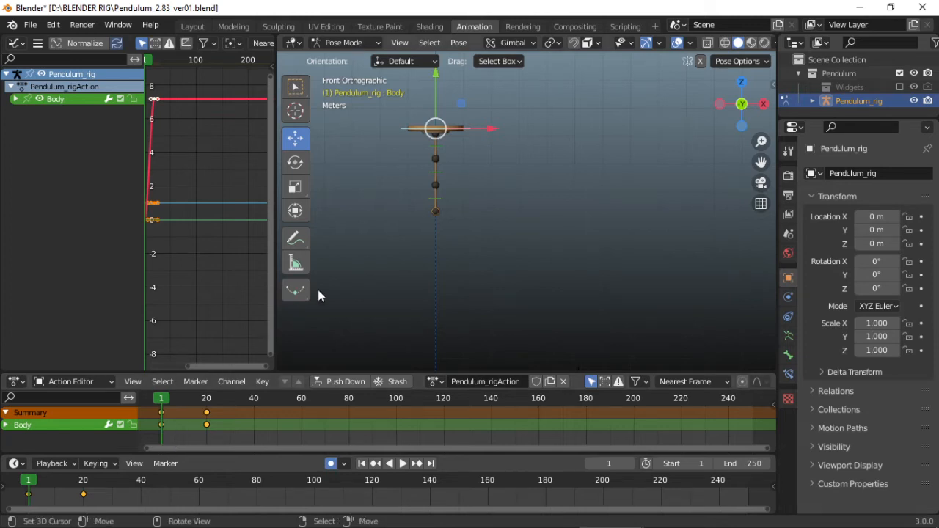
left_click(437, 157)
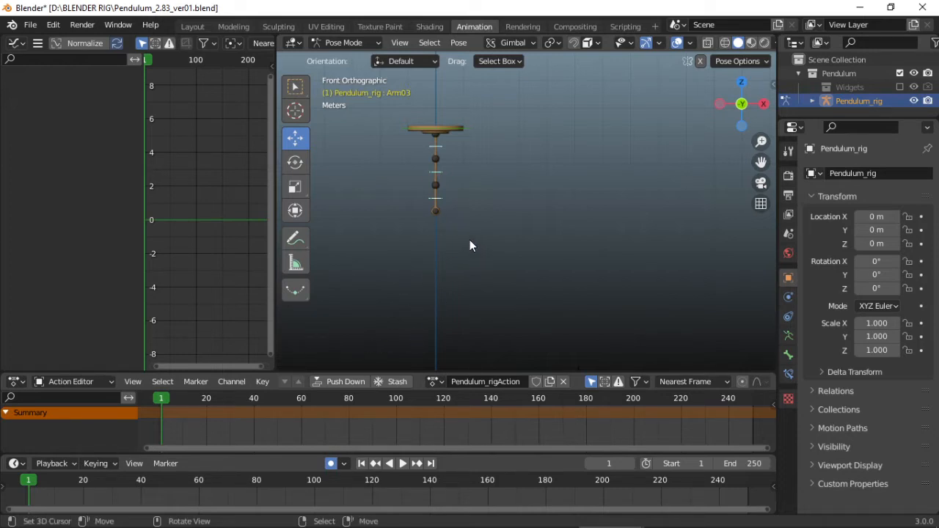
key("i")
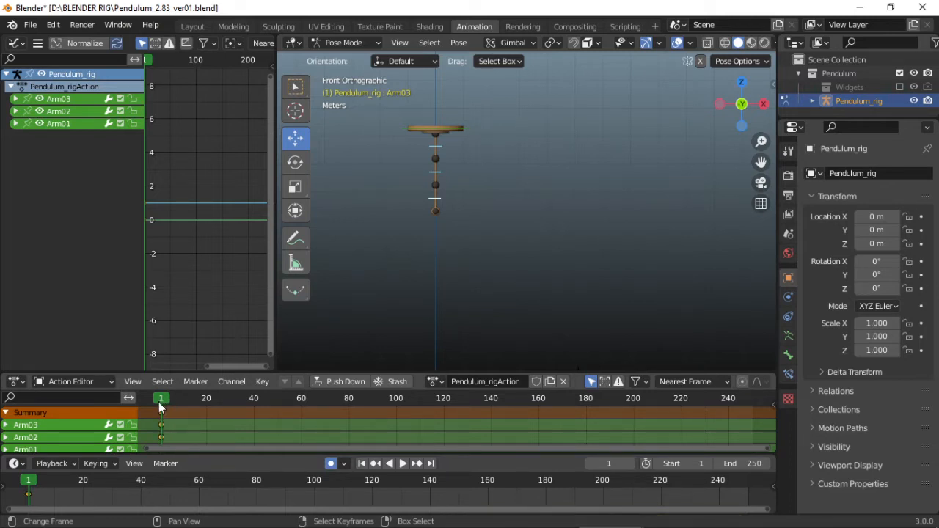
- At frame 7, rotate Arm01, Arm02 and Arm03 one after another so the chain trails behind the moving body
key("space")
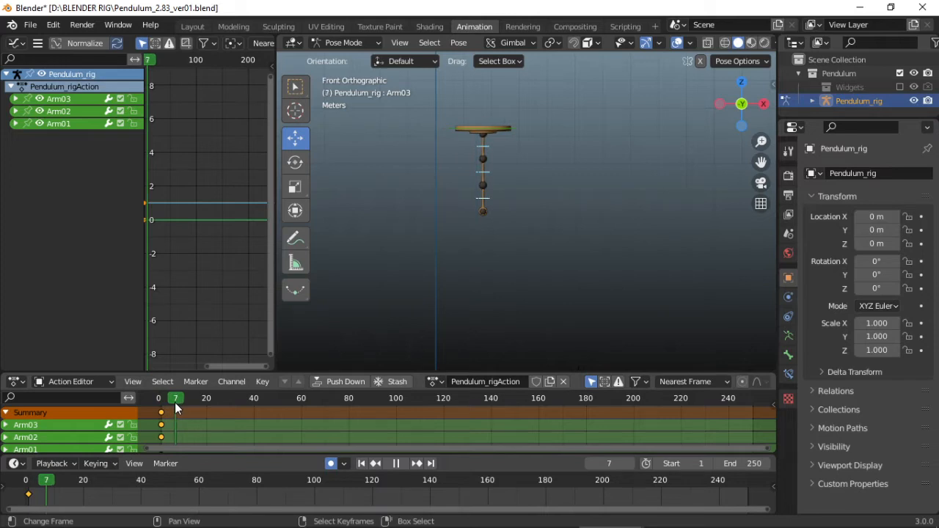
key("space")
left_click(473, 150)
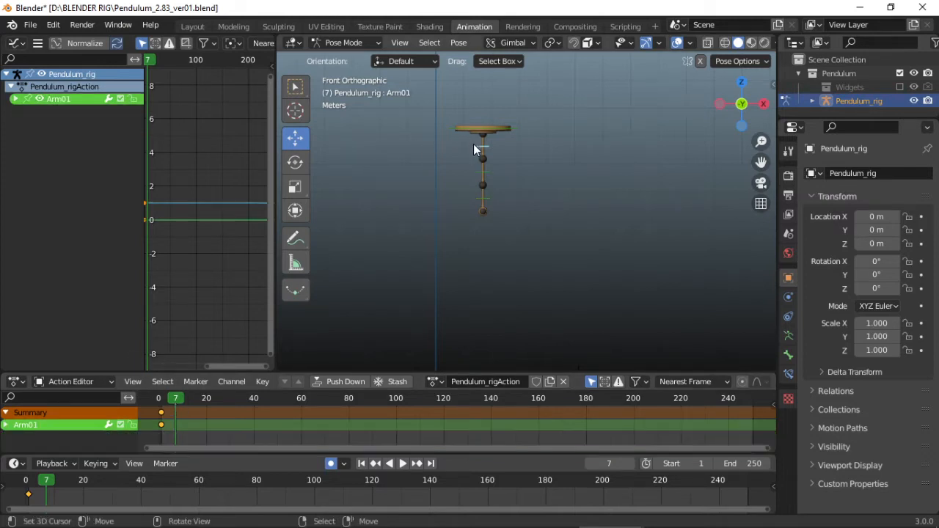
left_click(295, 162)
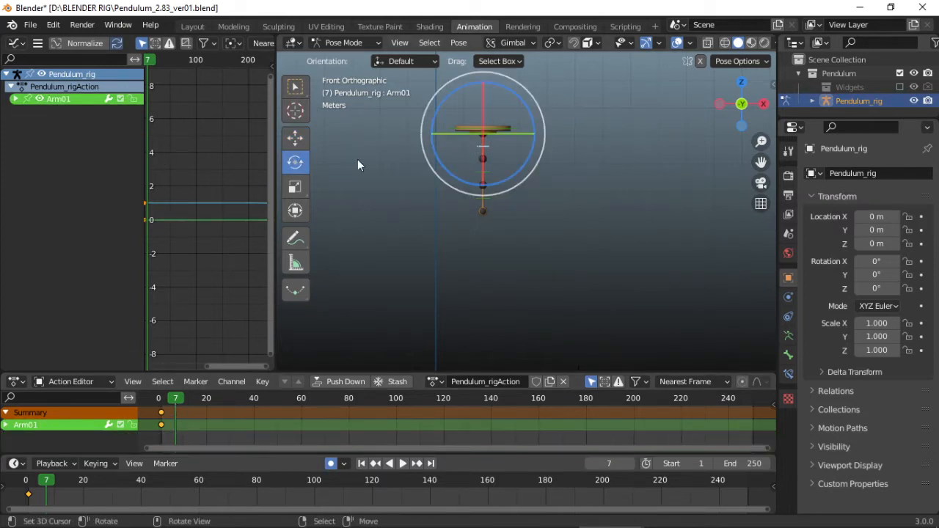
left_click_drag(521, 99, 469, 210)
left_click(469, 177)
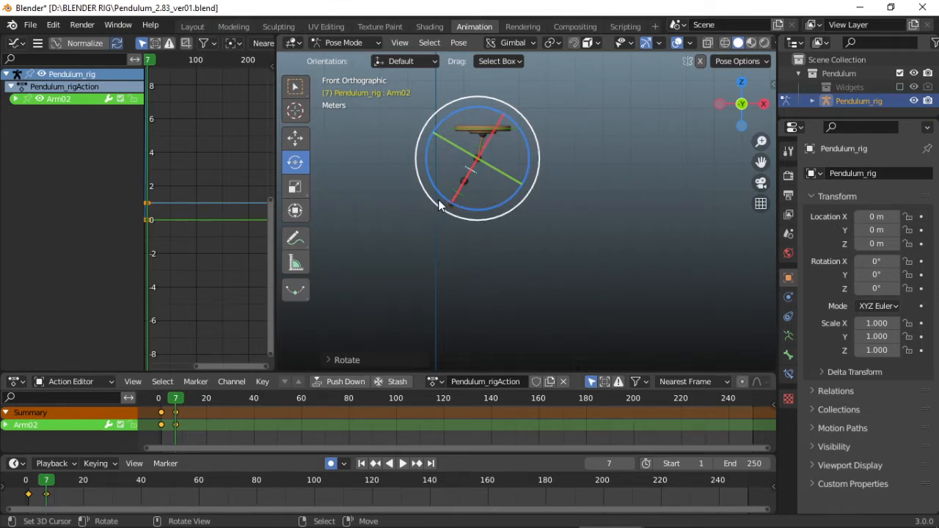
left_click(434, 204)
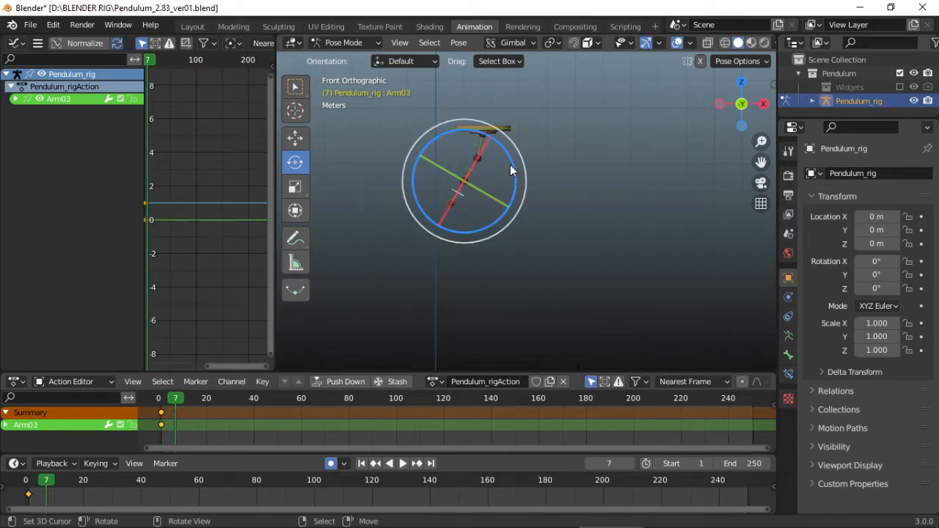
left_click_drag(510, 169, 512, 192)
right_click(510, 185)
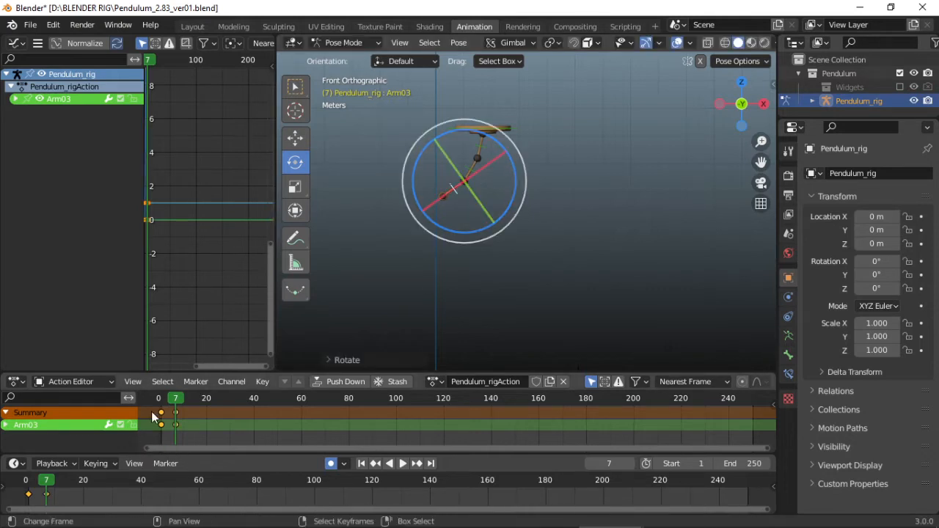
- At frame 20, rotate Arm01, Arm02 and Arm03 further so the chain curls up behind the body, and play back the motion
key("space")
left_click_drag(190, 425, 229, 437)
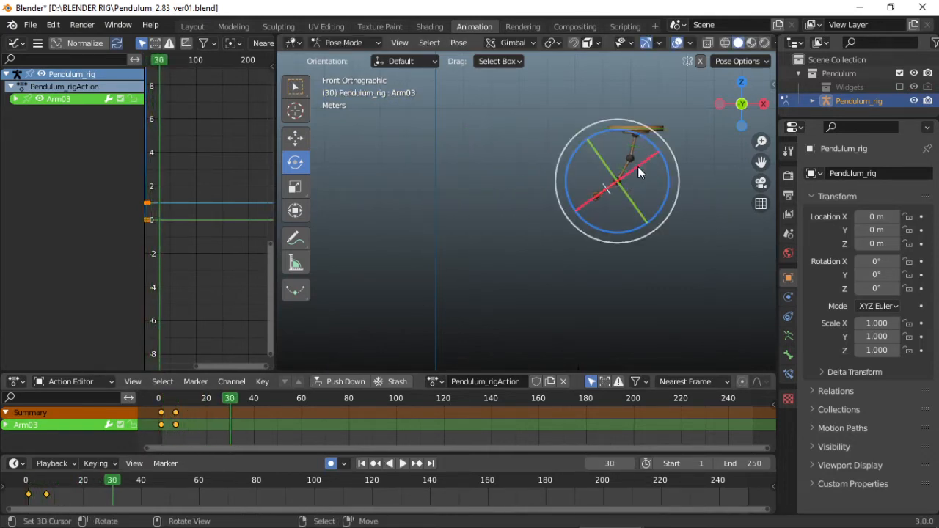
left_click(663, 127)
left_click_drag(166, 422, 206, 436)
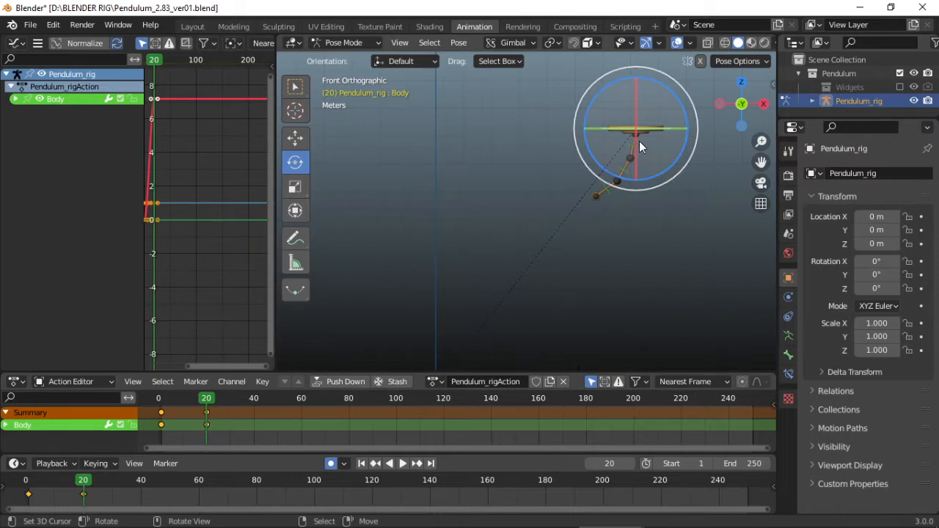
left_click(637, 143)
left_click_drag(686, 107, 643, 151)
left_click(608, 164)
right_click(581, 154)
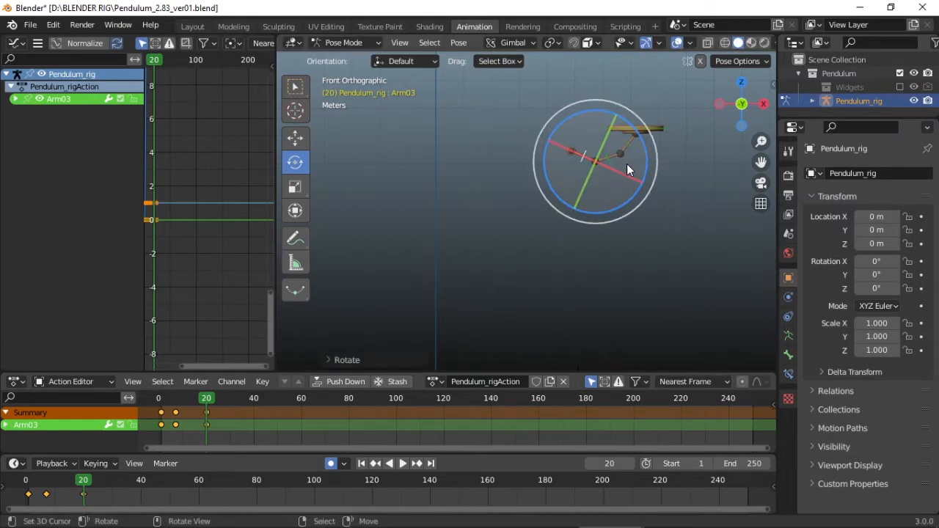
key("space")
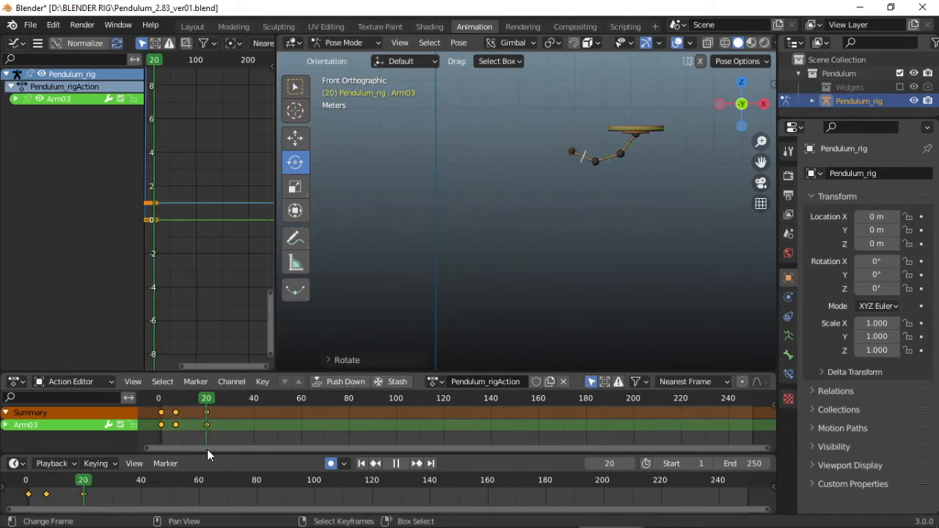
key("space")
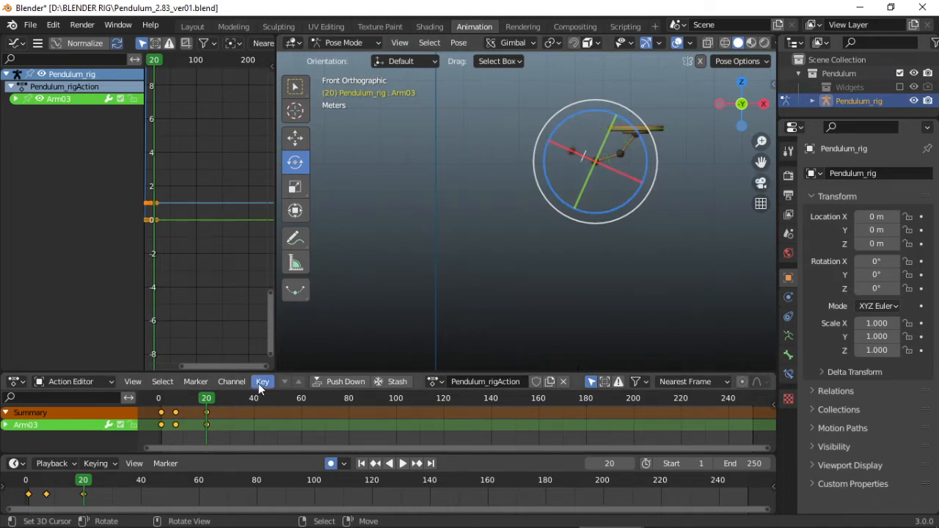
- At frame 30, rotate Arm01 forward past vertical so the chain starts swinging to the positive X side of the body
key("space")
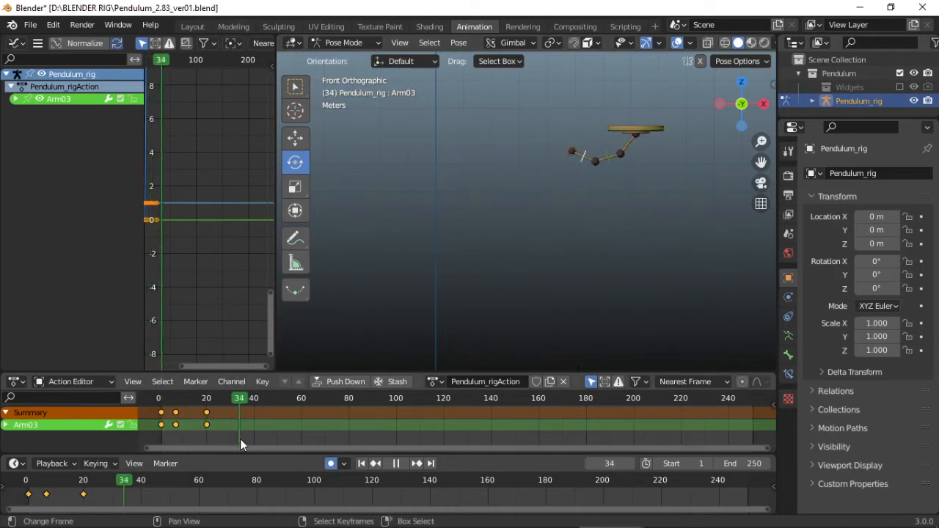
key("space")
left_click_drag(193, 401, 229, 422)
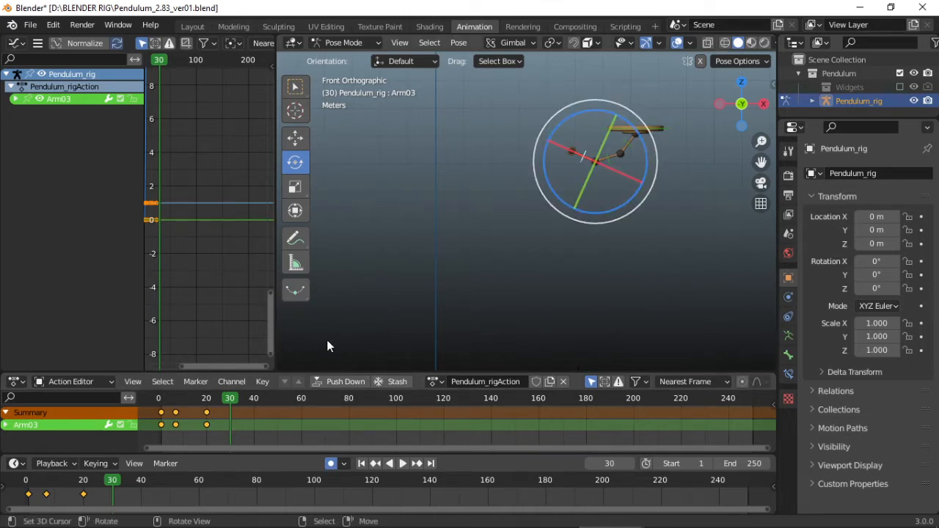
left_click(634, 146)
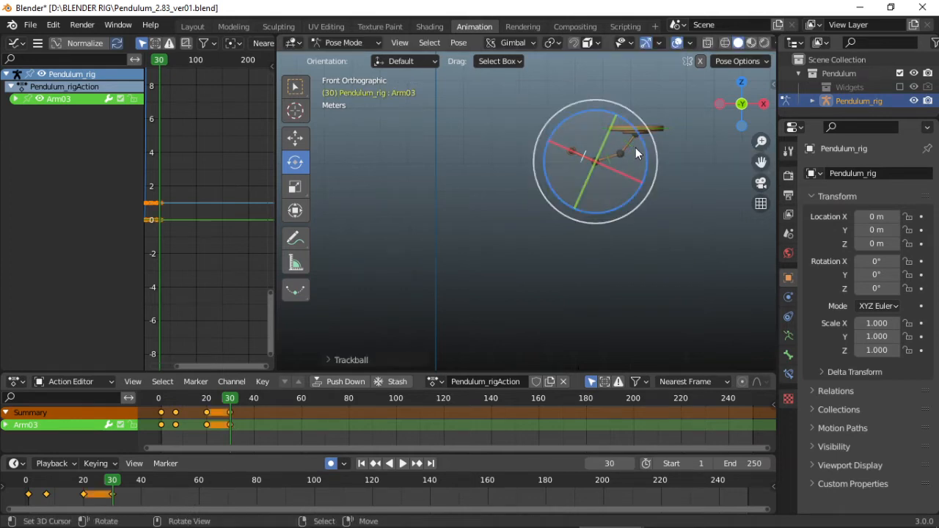
right_click(636, 148)
left_click_drag(686, 143, 692, 76)
mouse_move(675, 109)
left_mouse_down()
mouse_move(675, 86)
mouse_move(683, 118)
mouse_move(668, 93)
left_mouse_up()
right_click(675, 92)
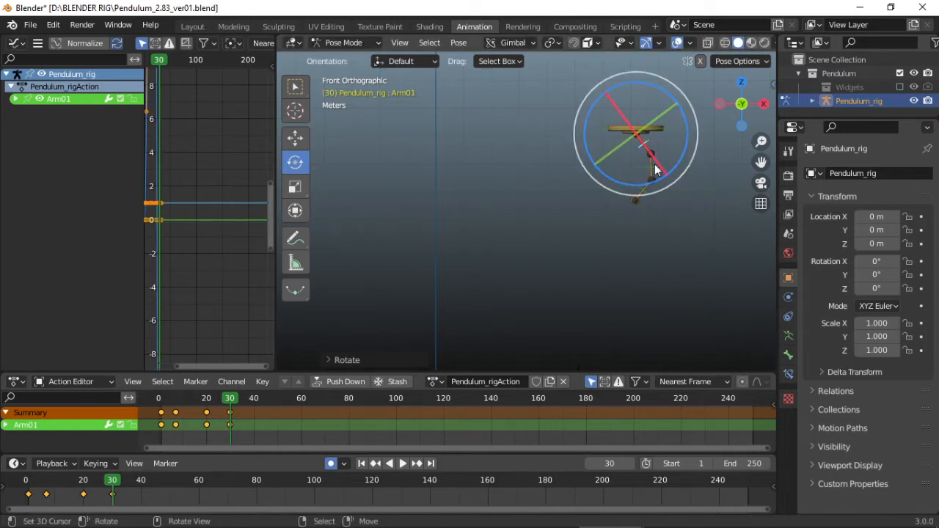
- Rotate Arm02 and Arm03 at frame 30 so the lower segments swing out toward positive X
left_click(657, 170)
left_click_drag(698, 151, 674, 93)
left_click(682, 182)
left_click_drag(720, 164, 714, 92)
left_click(658, 163)
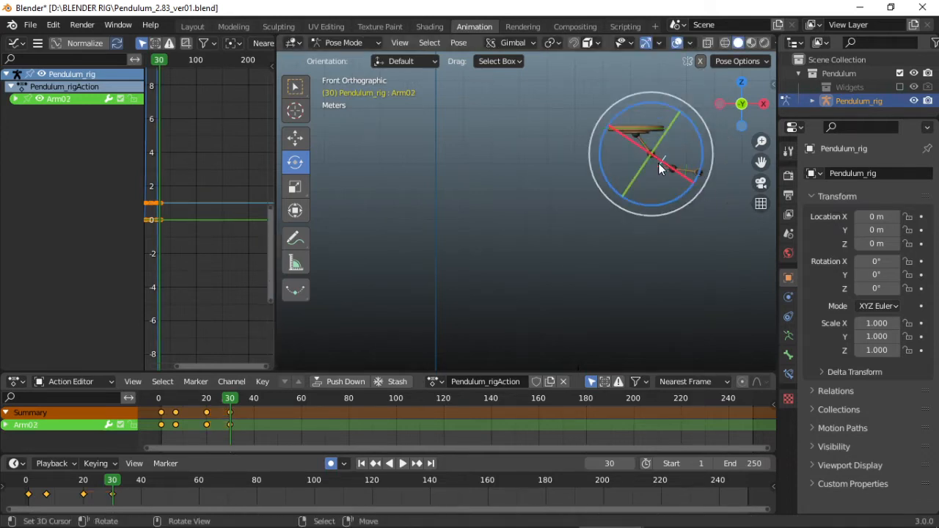
left_click_drag(703, 142, 708, 129)
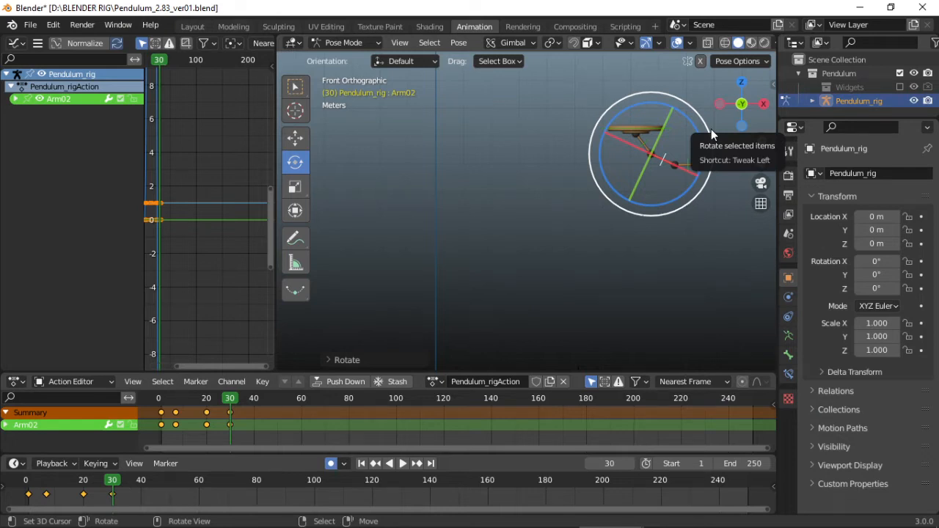
middle_click_drag(648, 148, 556, 188, "shift")
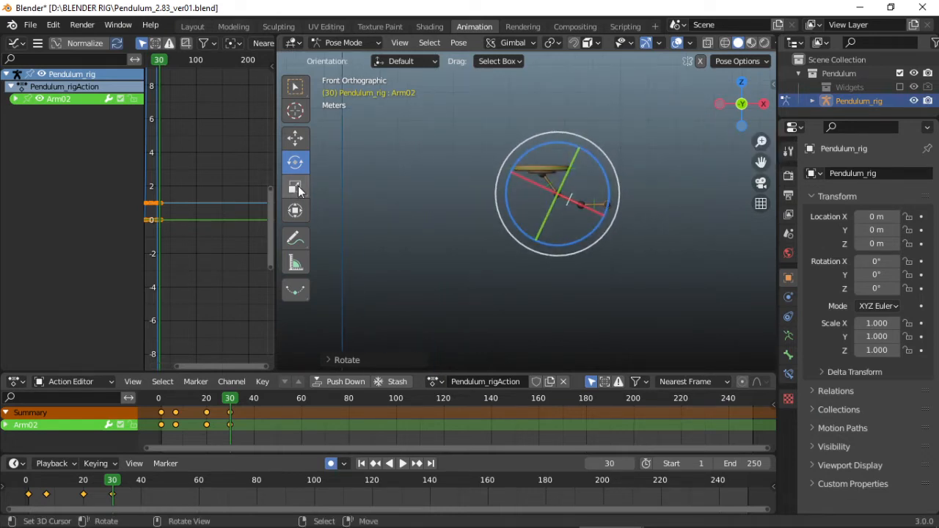
scroll(551, 182, "up", 4)
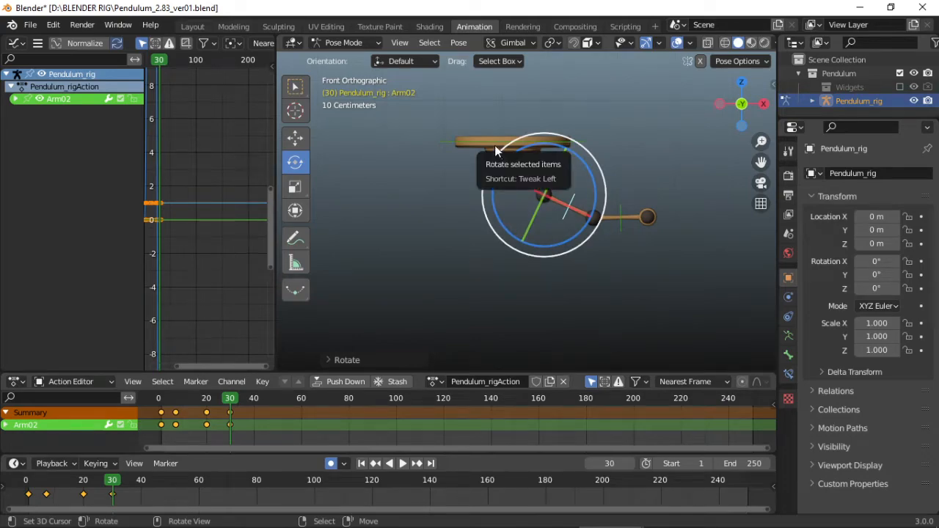
key("F1")
left_click_drag(372, 71, 746, 371)
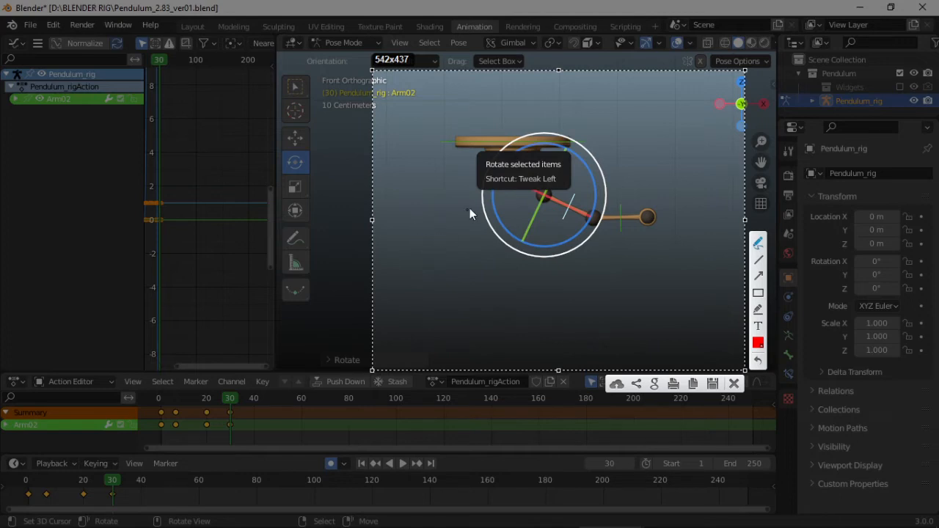
left_click(734, 385)
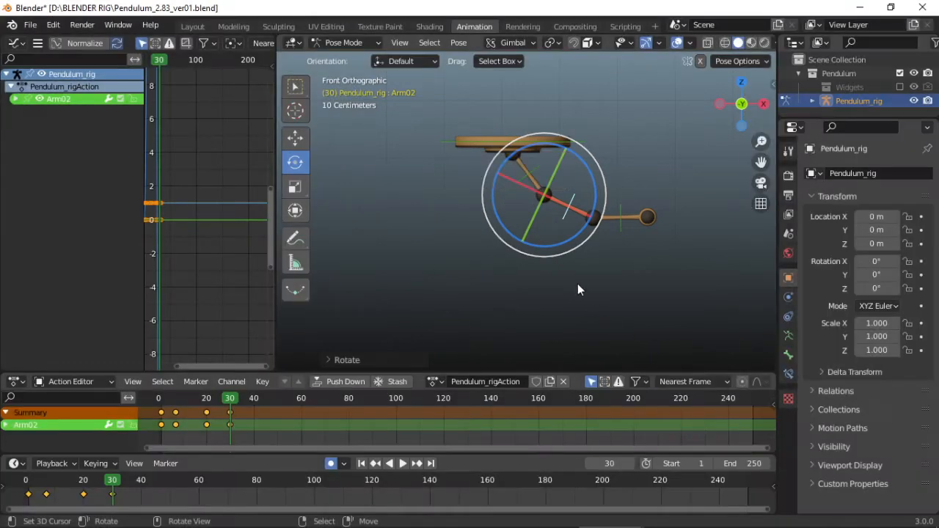
- Deselect the bones, capture the viewport area with the screenshot tool, and sketch the trailing three-segment arm pose in red opposite the current pose
left_click_drag(559, 254, 509, 200)
left_click(509, 201)
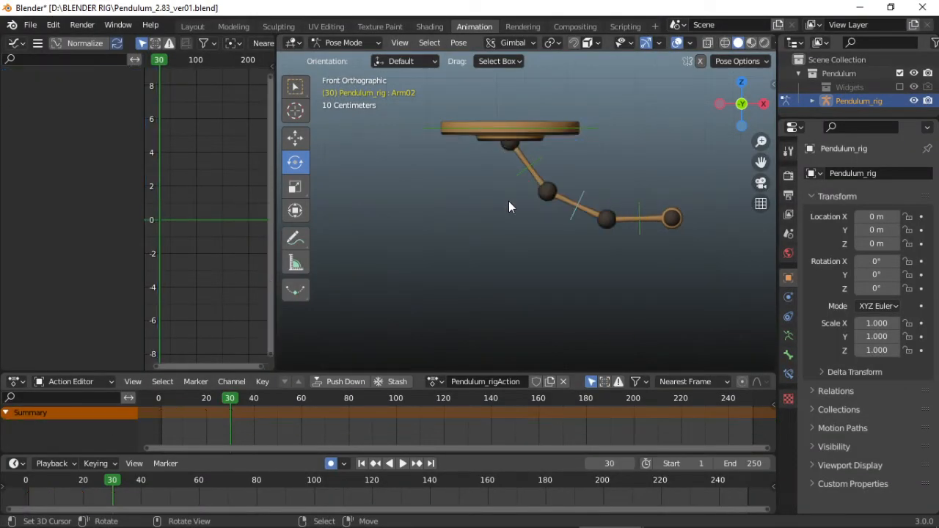
key("Print")
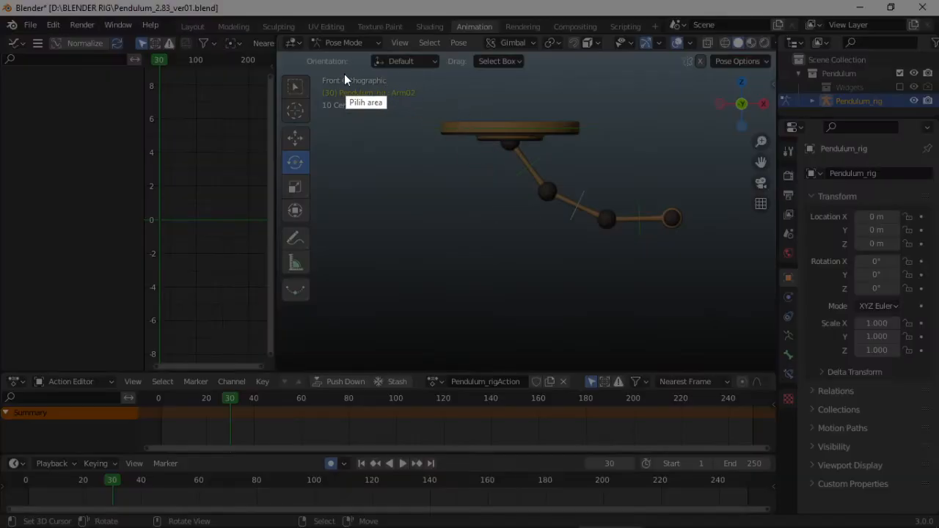
left_click_drag(343, 74, 754, 351)
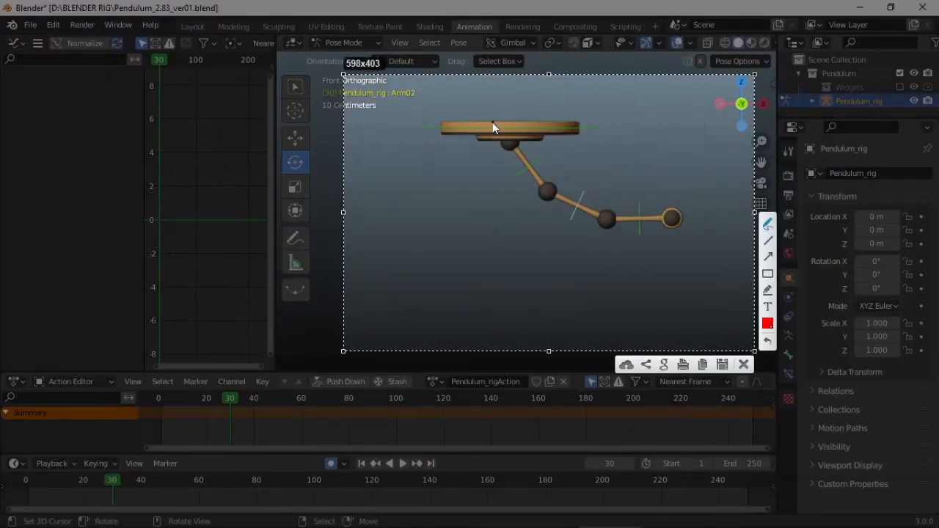
left_click_drag(508, 147, 496, 159)
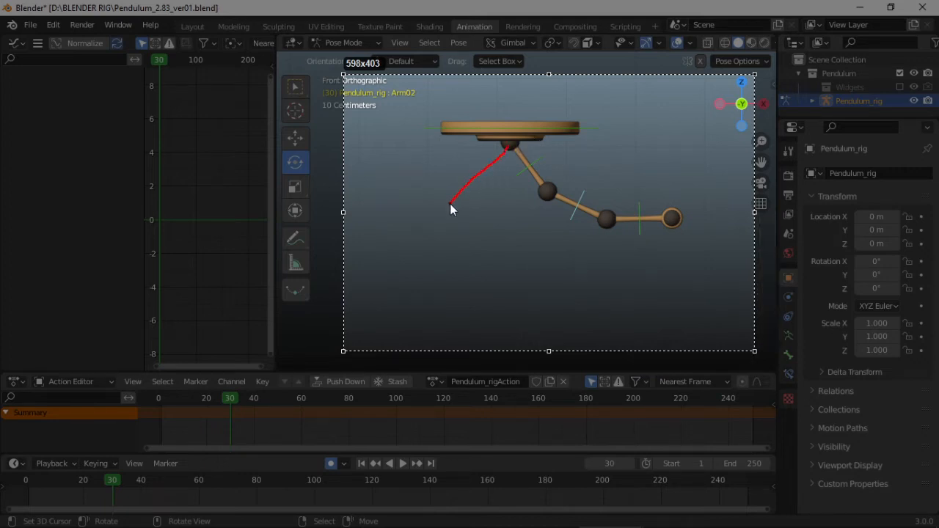
mouse_move(443, 187)
left_mouse_down()
mouse_move(444, 212)
mouse_move(436, 190)
mouse_move(367, 192)
mouse_move(287, 160)
mouse_move(301, 168)
left_mouse_up()
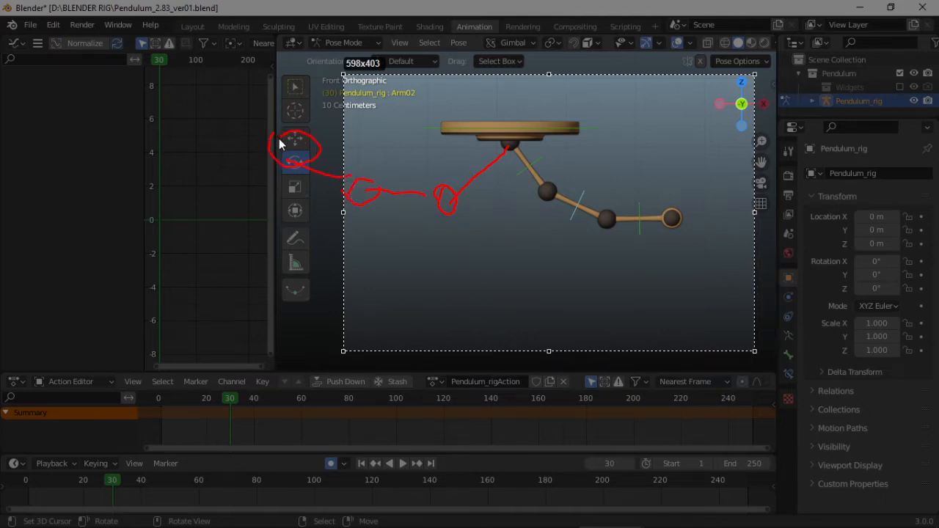
left_click_drag(279, 138, 281, 141)
- Draw a red curved arrow for the swing from the sketched pose to the current one, and circle the sketched outer joints
left_click_drag(368, 233, 496, 285)
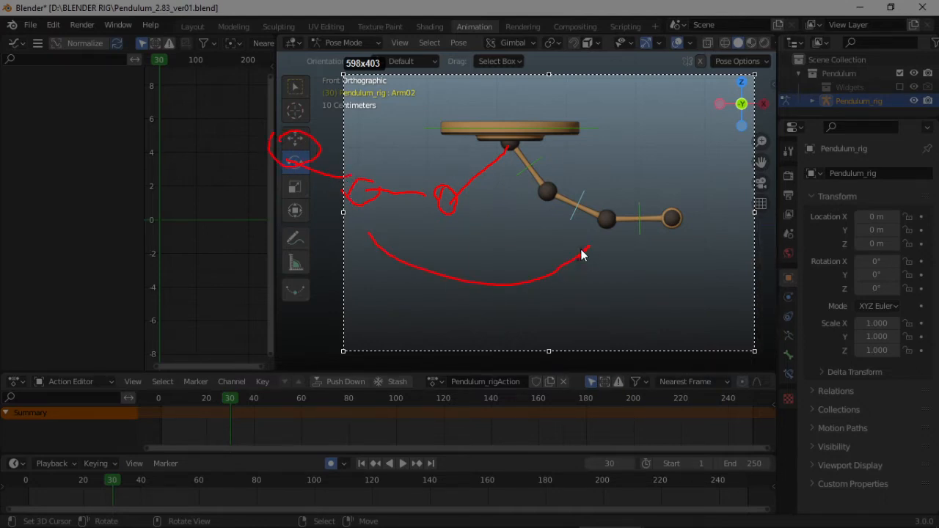
left_click_drag(582, 255, 588, 248)
left_click_drag(588, 248, 570, 252)
mouse_move(288, 133)
left_mouse_down()
mouse_move(296, 165)
mouse_move(273, 138)
left_mouse_up()
mouse_move(349, 182)
left_mouse_down()
mouse_move(383, 193)
mouse_move(358, 176)
left_mouse_up()
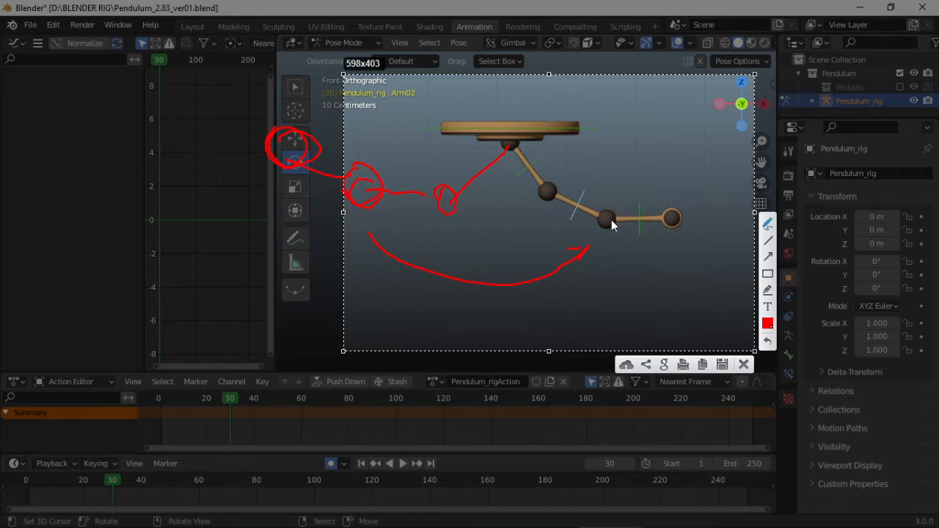
- Draw a red return arrow and a back-and-forth path narrowing downward to illustrate the pendulum's decaying swing
left_click_drag(653, 237, 598, 288)
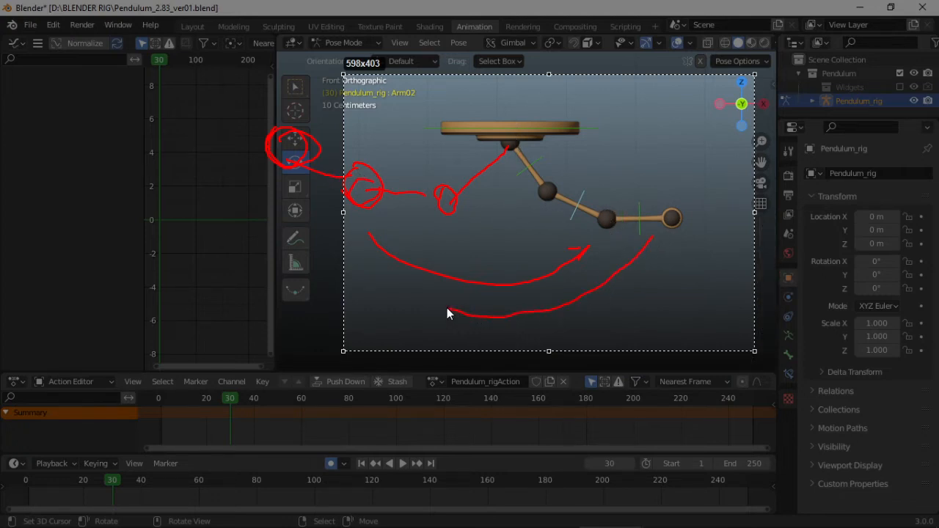
mouse_move(420, 291)
left_mouse_down()
mouse_move(426, 299)
mouse_move(474, 273)
mouse_move(640, 252)
left_mouse_up()
mouse_move(527, 301)
left_mouse_down()
mouse_move(419, 319)
mouse_move(504, 336)
left_mouse_up()
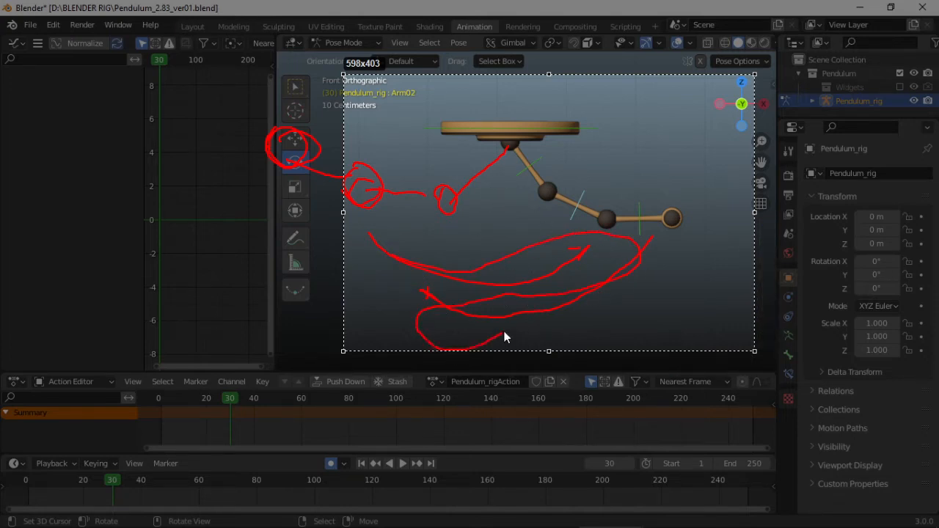
left_click_drag(595, 332, 525, 367)
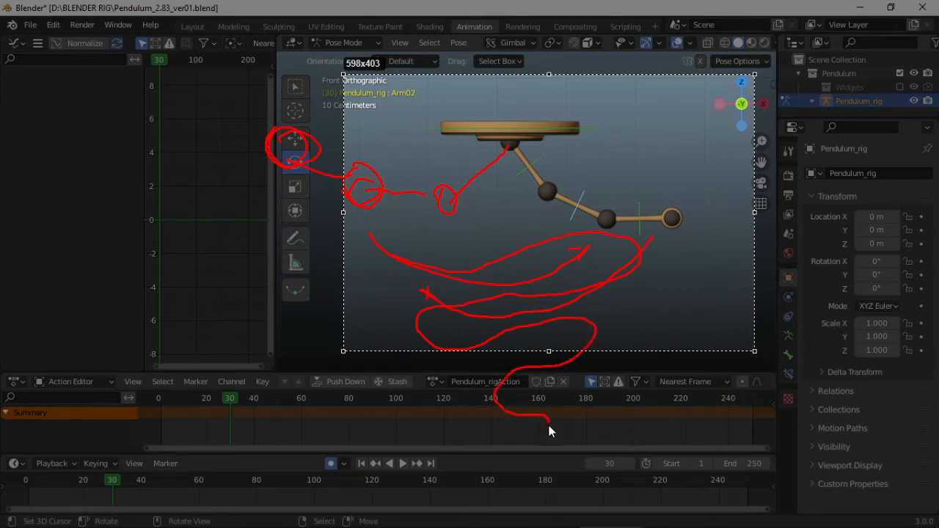
left_click_drag(512, 445, 534, 469)
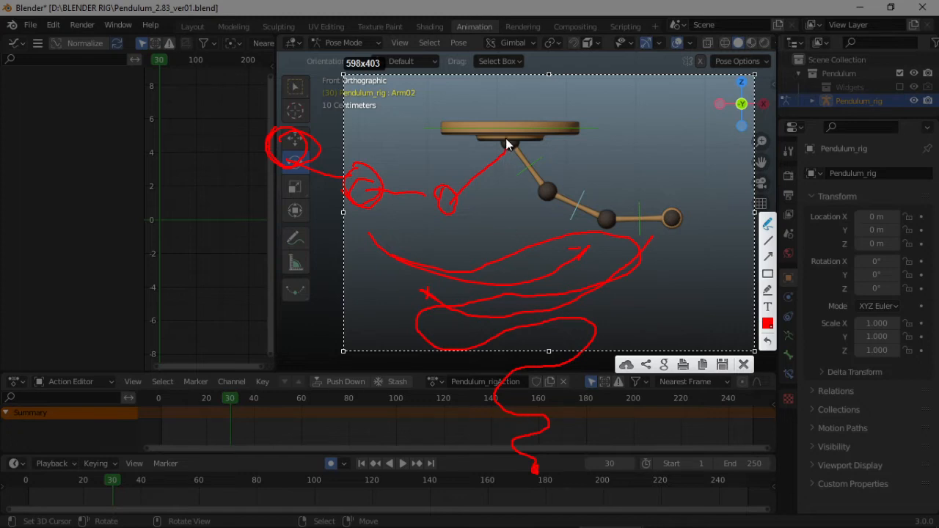
mouse_move(512, 152)
left_mouse_down()
mouse_move(529, 223)
mouse_move(545, 214)
mouse_move(534, 213)
left_mouse_up()
left_click_drag(581, 239, 591, 248)
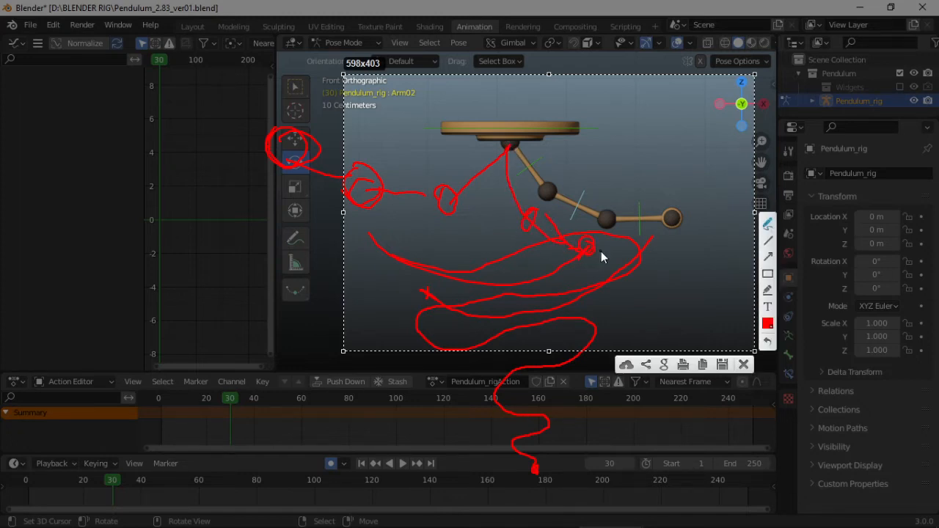
key("ctrl+z")
key("ctrl+z")
key("ctrl+z")
- Change the annotation colour to orange and sketch the next, smaller swing poses of the arm chain with circled joints
left_click(768, 324)
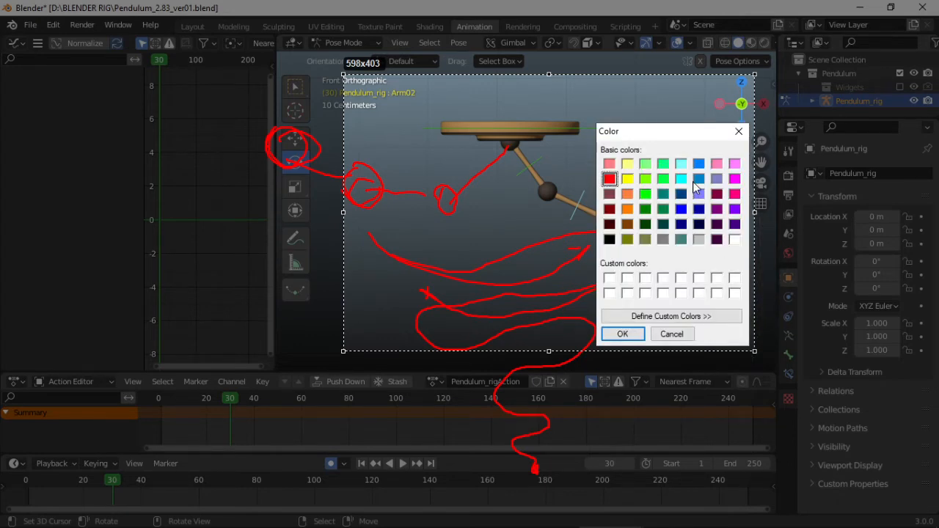
left_click(627, 209)
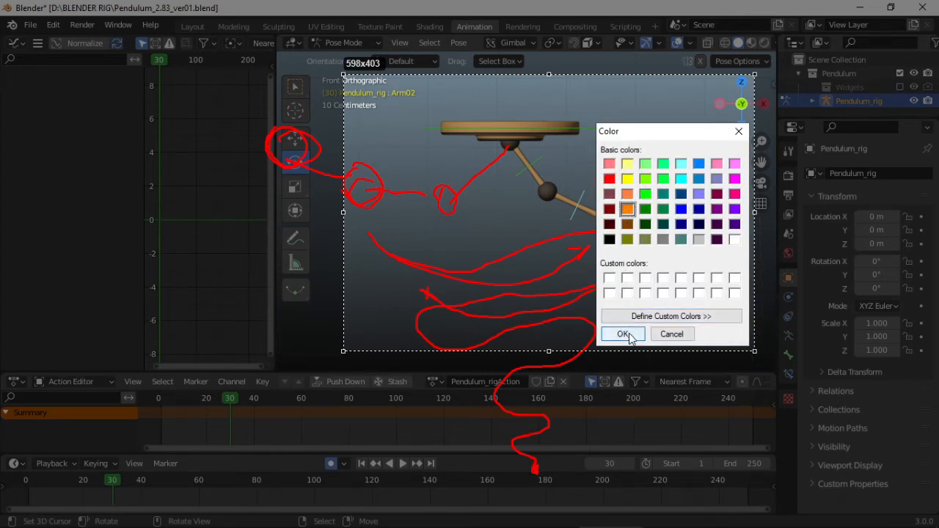
left_click(622, 334)
left_click_drag(511, 152, 512, 158)
mouse_move(531, 207)
left_mouse_down()
mouse_move(522, 201)
mouse_move(578, 253)
left_mouse_up()
mouse_move(578, 253)
left_mouse_down()
mouse_move(626, 282)
mouse_move(624, 293)
mouse_move(621, 277)
left_mouse_up()
- Sketch progressively smaller orange swing poses down to the vertical rest pose, and close the screenshot annotation without saving
mouse_move(515, 156)
left_mouse_down()
mouse_move(466, 263)
mouse_move(441, 289)
mouse_move(447, 272)
mouse_move(413, 325)
mouse_move(513, 176)
mouse_move(568, 302)
left_mouse_up()
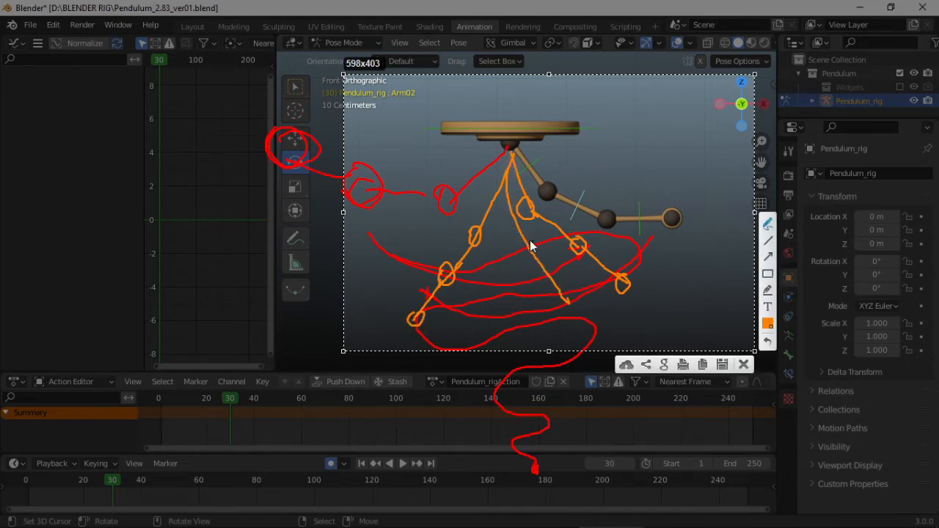
mouse_move(522, 236)
left_mouse_down()
mouse_move(558, 281)
mouse_move(552, 271)
left_mouse_up()
left_click_drag(567, 304, 580, 313)
mouse_move(512, 152)
left_mouse_down()
mouse_move(471, 334)
mouse_move(466, 327)
left_mouse_up()
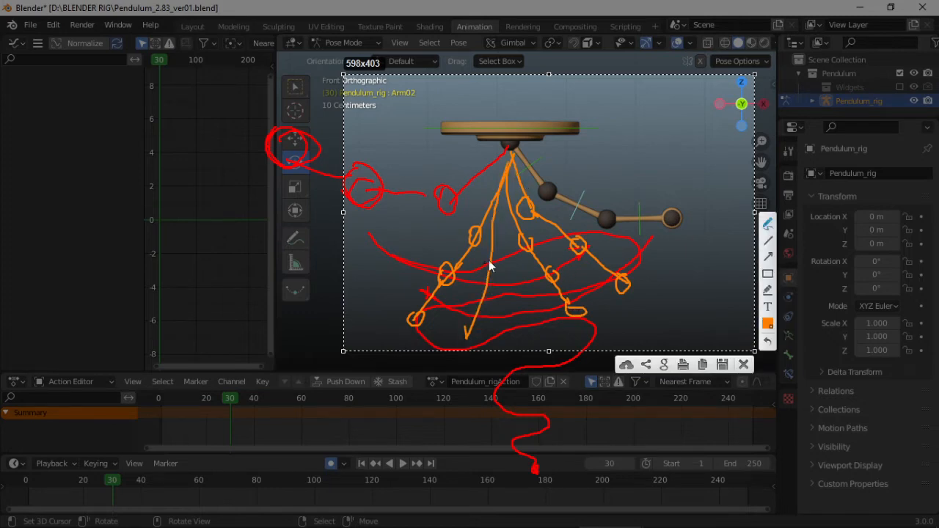
left_click_drag(494, 239, 465, 329)
left_click_drag(512, 152, 506, 345)
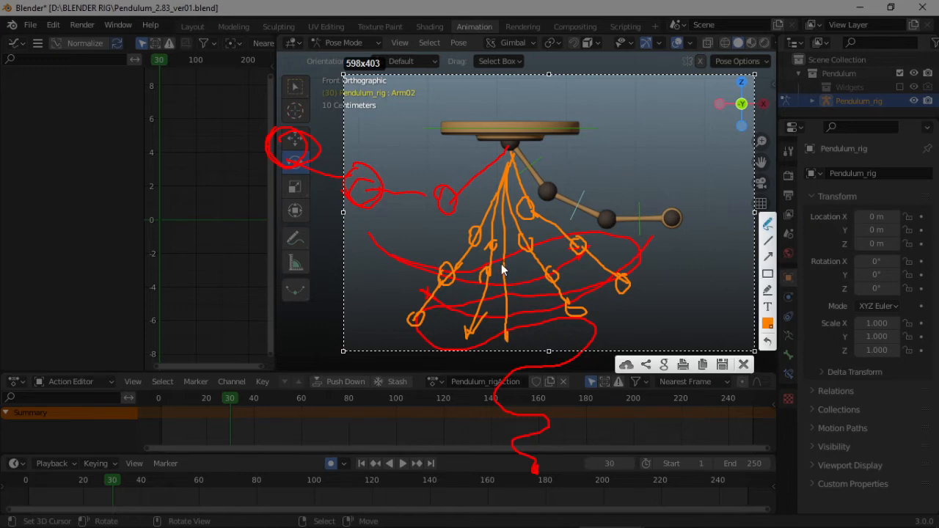
left_click_drag(505, 264, 517, 342)
left_click(743, 364)
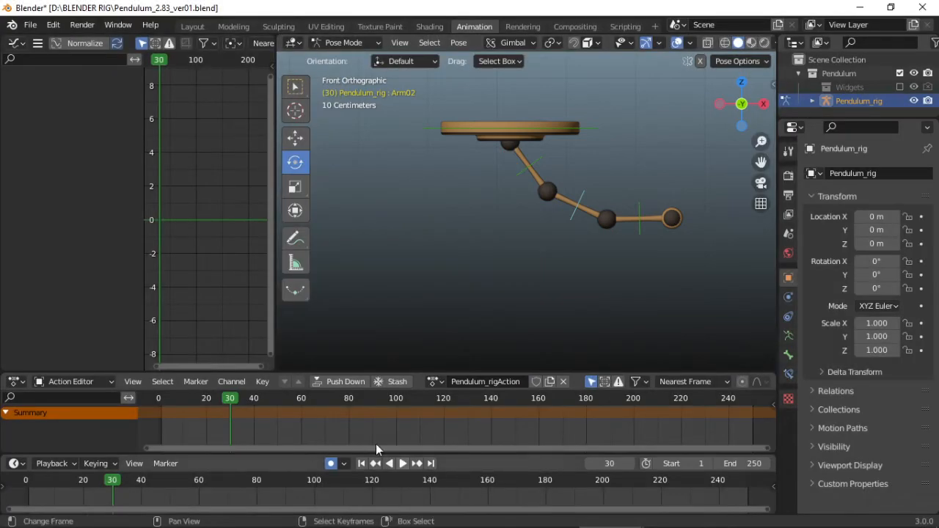
- At frame 40, rotate Arm01, Arm02 and Arm03 together so the chain swings back toward negative X, and play back the motion
left_click(528, 165)
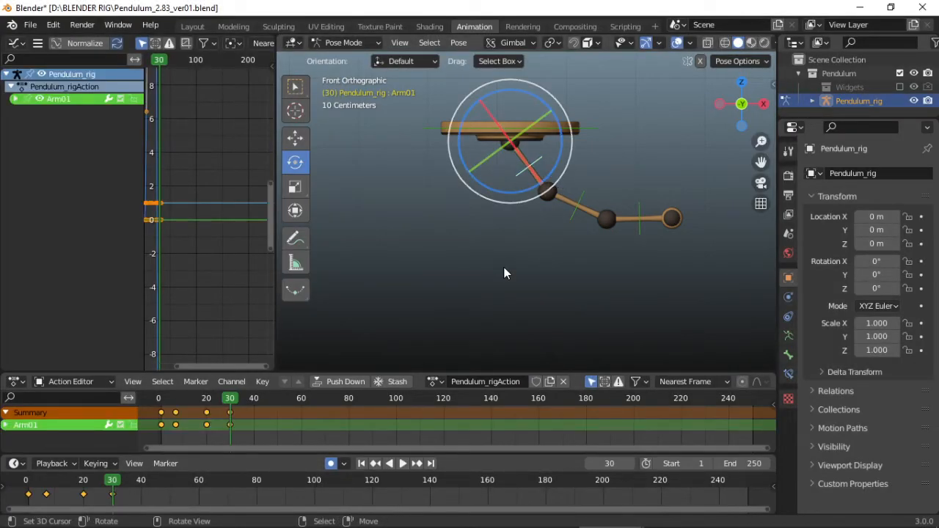
right_click(578, 207, "shift")
right_click(647, 222, "shift")
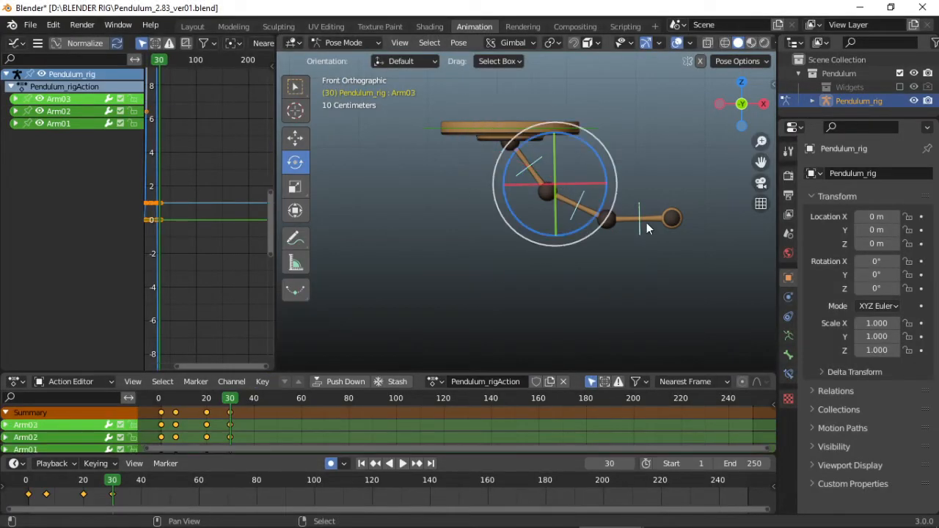
left_click_drag(192, 418, 253, 440)
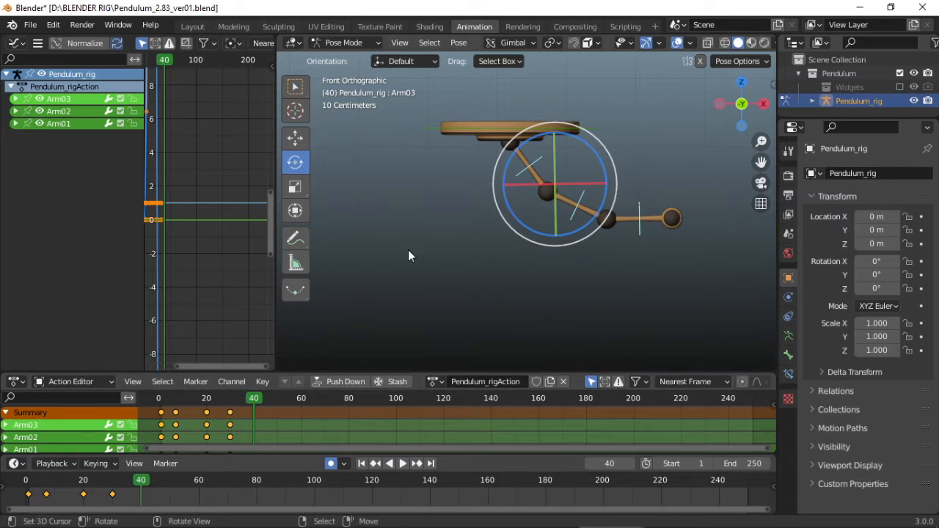
left_click(613, 182)
right_click(537, 159)
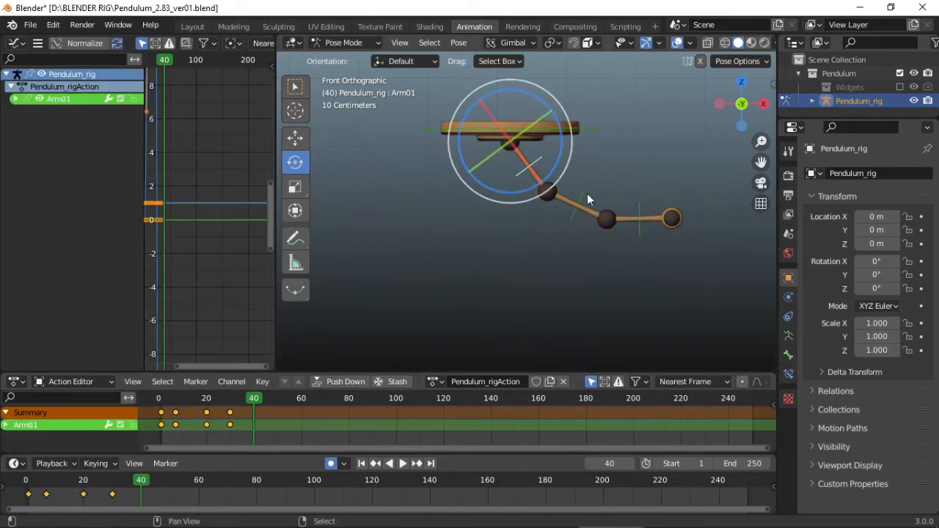
right_click(587, 193, "shift")
right_click(642, 204, "shift")
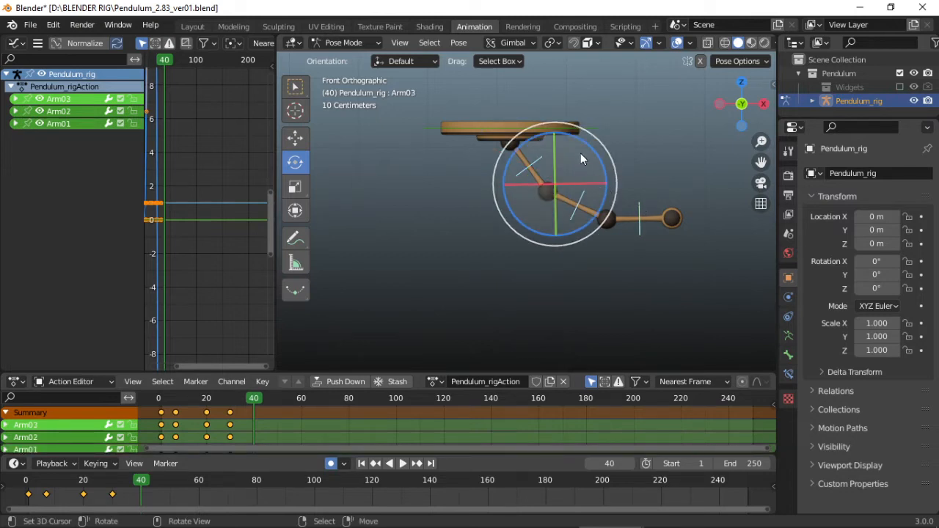
left_click_drag(584, 135, 596, 180)
key("space")
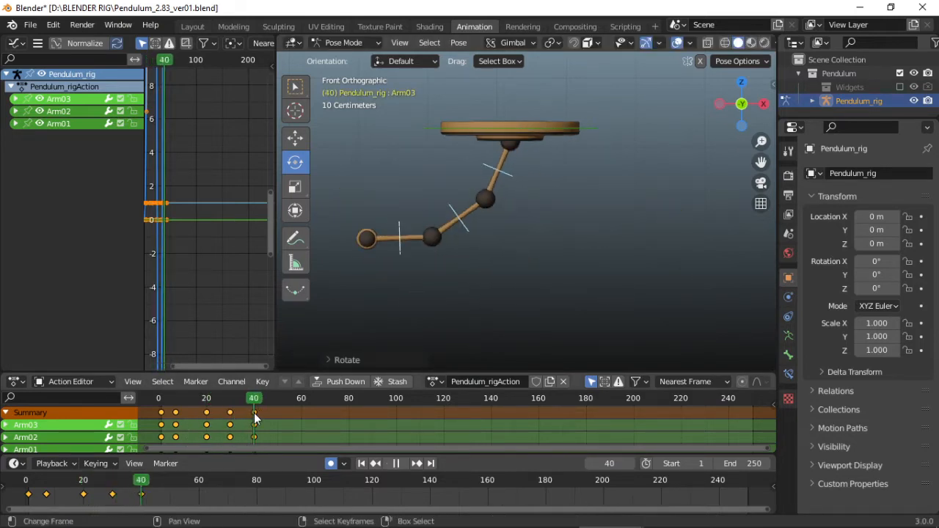
key("Escape")
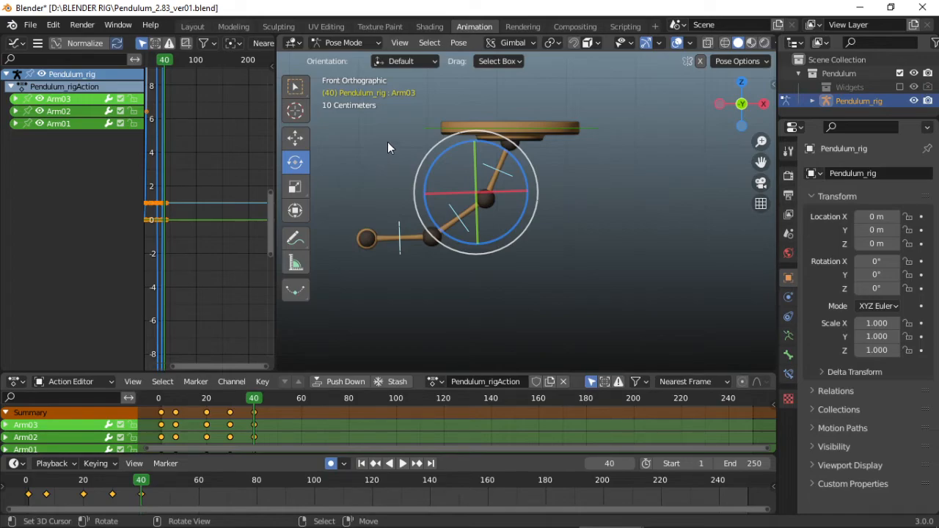
- Sketch a blue bouncing path with shrinking arcs on a screenshot area below the rig, and close the annotation without saving
key("Print")
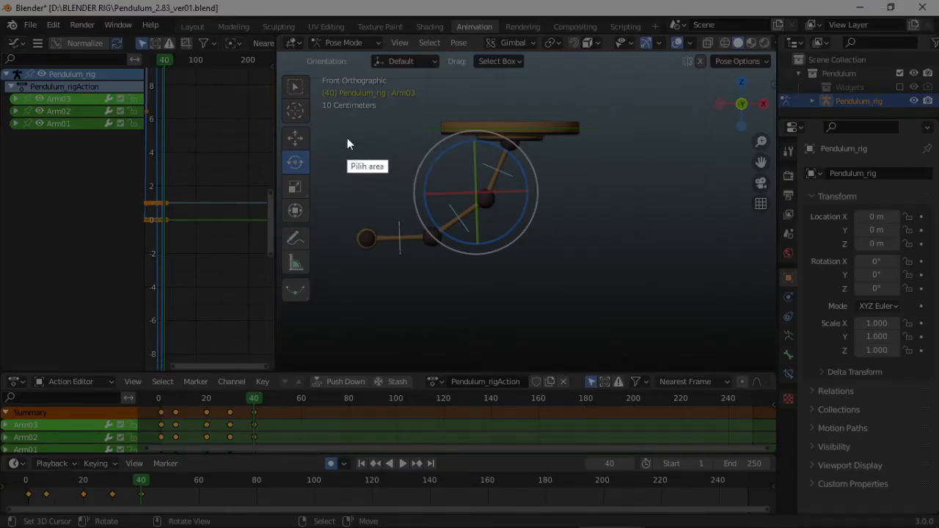
mouse_move(340, 257)
left_mouse_down()
mouse_move(614, 404)
mouse_move(733, 419)
left_mouse_up()
left_click(747, 394)
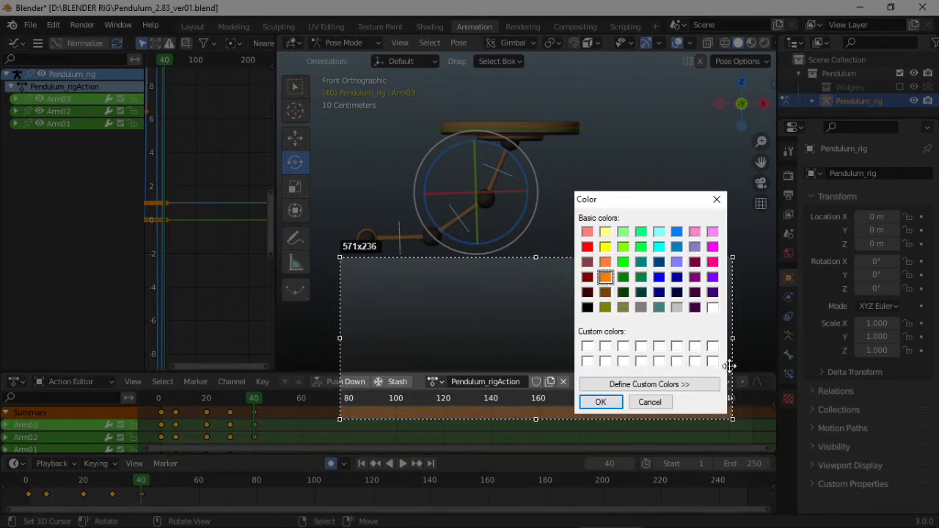
left_click(659, 277)
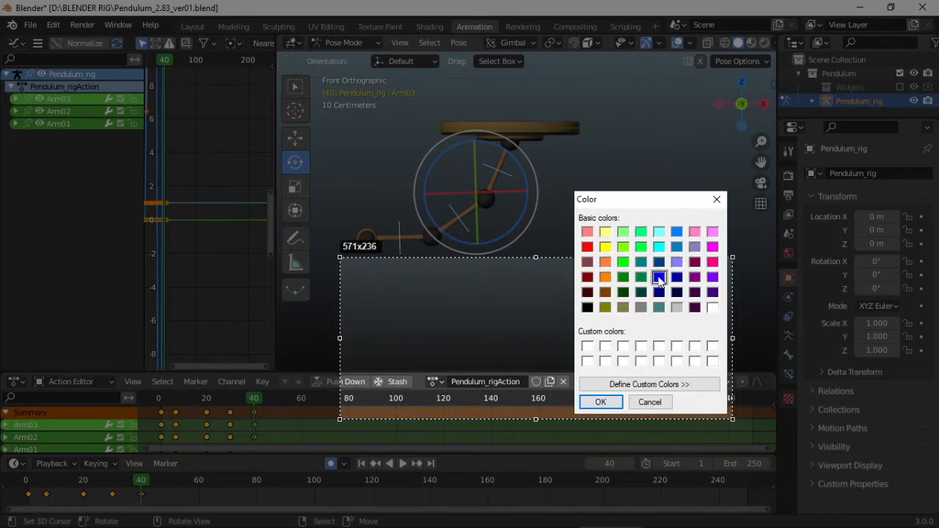
left_click(600, 402)
left_click_drag(382, 220, 401, 277)
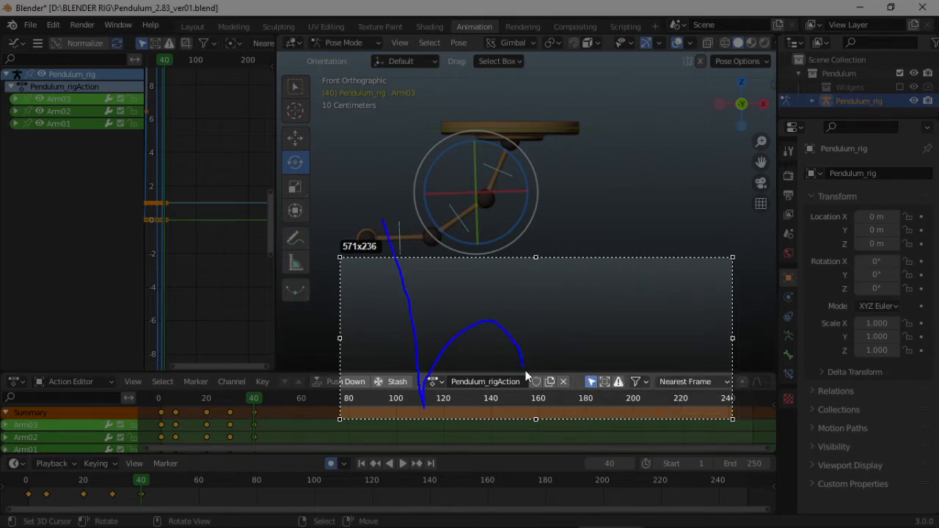
mouse_move(526, 376)
left_mouse_down()
mouse_move(536, 417)
mouse_move(570, 377)
mouse_move(617, 413)
mouse_move(698, 412)
left_mouse_up()
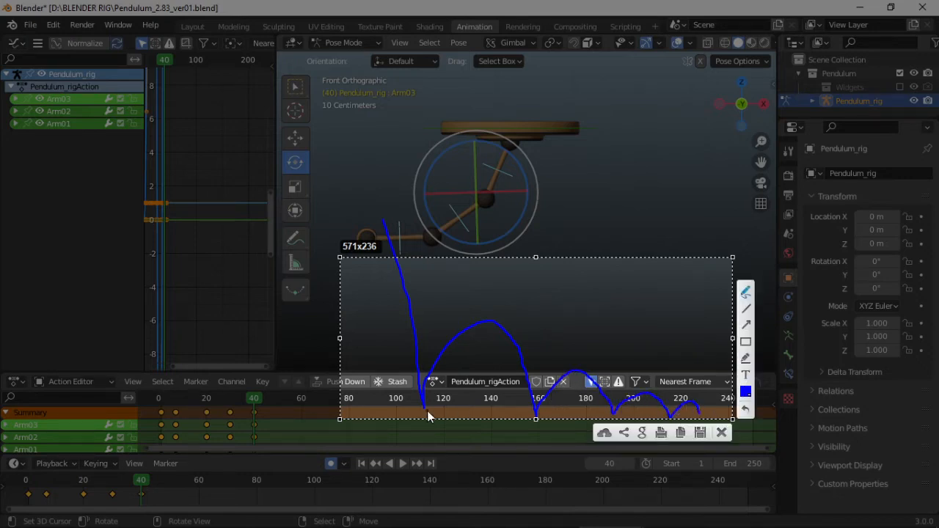
mouse_move(434, 415)
left_mouse_down()
mouse_move(516, 420)
mouse_move(517, 429)
mouse_move(585, 423)
mouse_move(607, 434)
left_mouse_up()
left_click(722, 433)
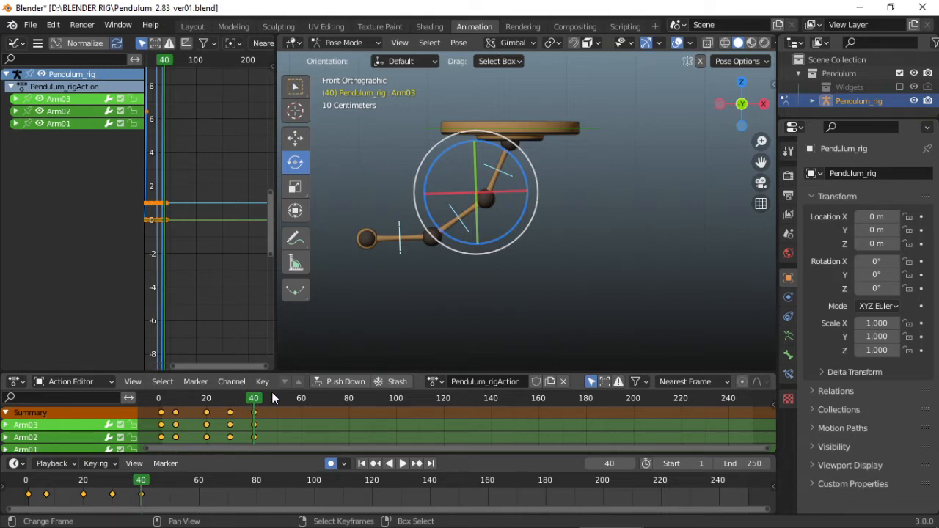
- Step through the arm swing frame by frame from frame 30 to frame 40 to examine the motion and its timing
left_click(230, 404)
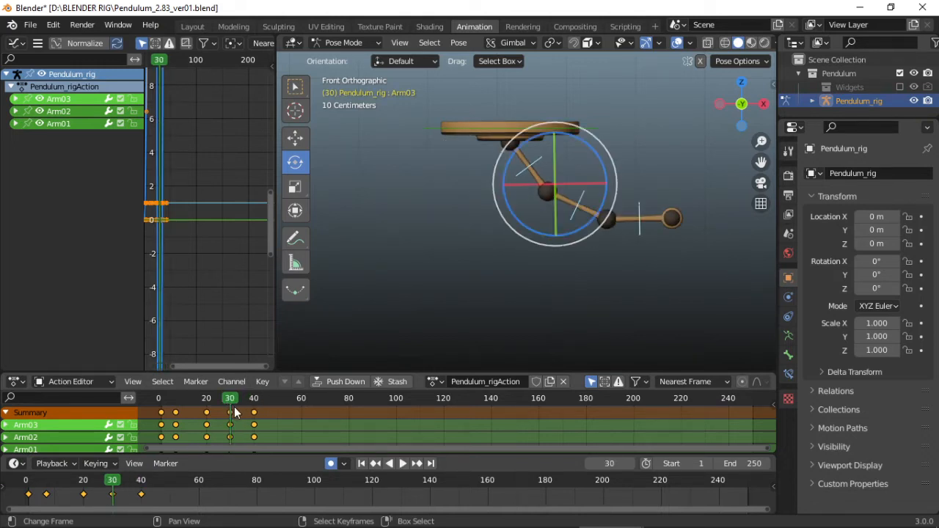
key("Right")
key("Right")
key("Right")
key("Right")
key("Right")
key("Right")
key("Right")
key("Right")
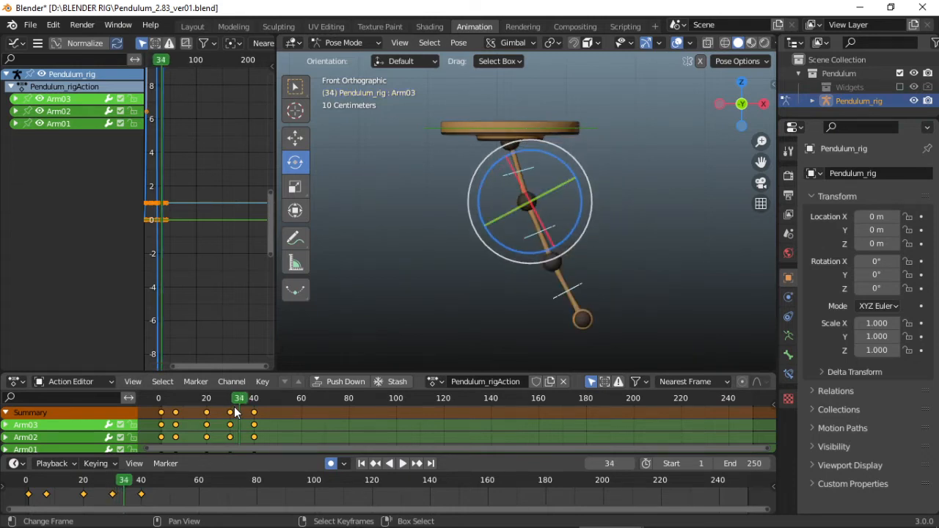
key("Right")
key("Right")
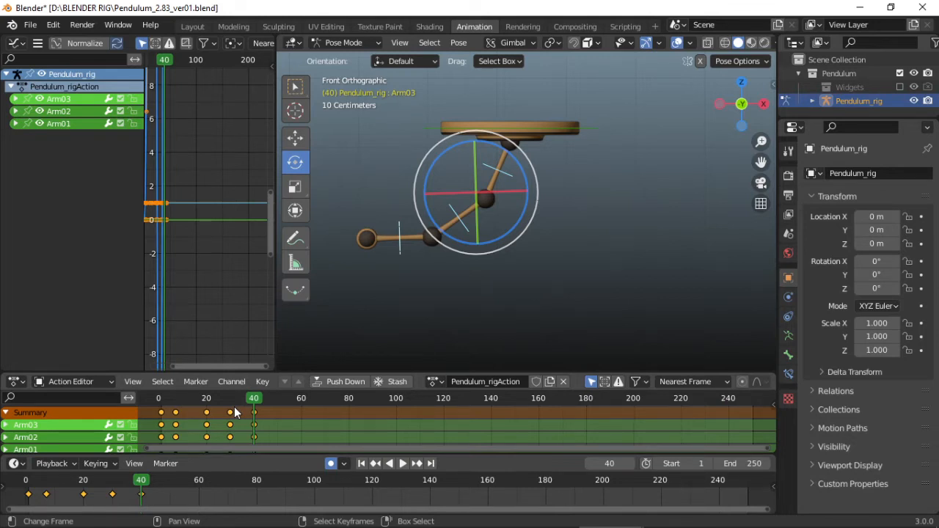
- At frame 52, rotate the three arm bones together so the chain swings toward positive X with a smaller amplitude
key("Right")
key("Right")
key("Right")
key("Right")
key("Right")
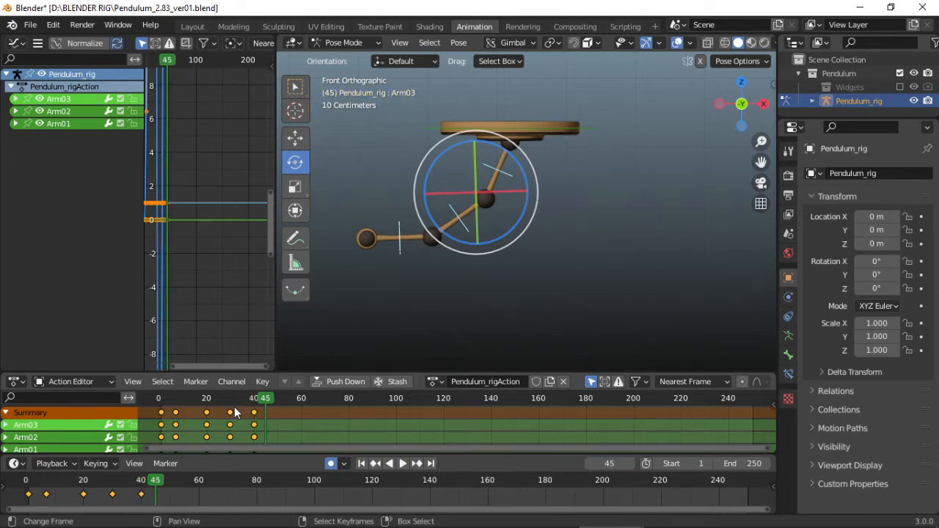
key("Right")
key("Right")
key("Right")
key("Right")
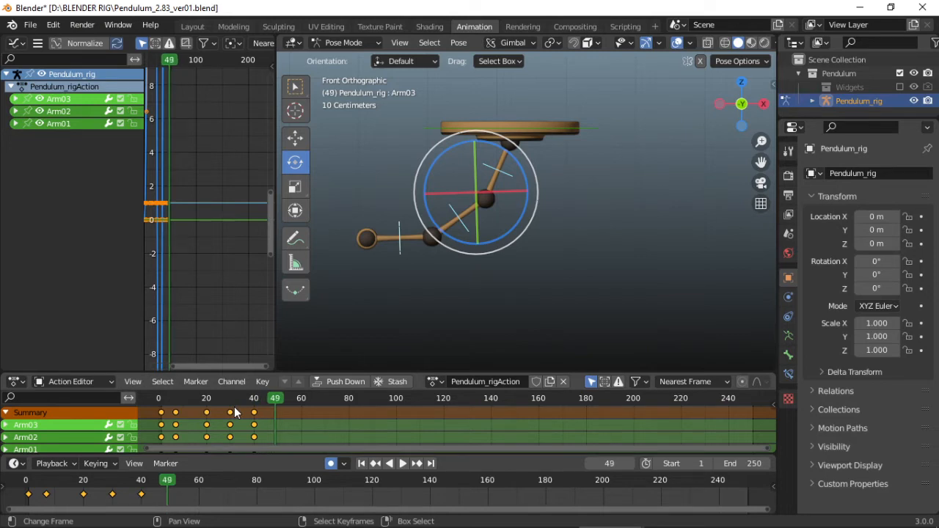
key("Right")
key("Right")
key("Right")
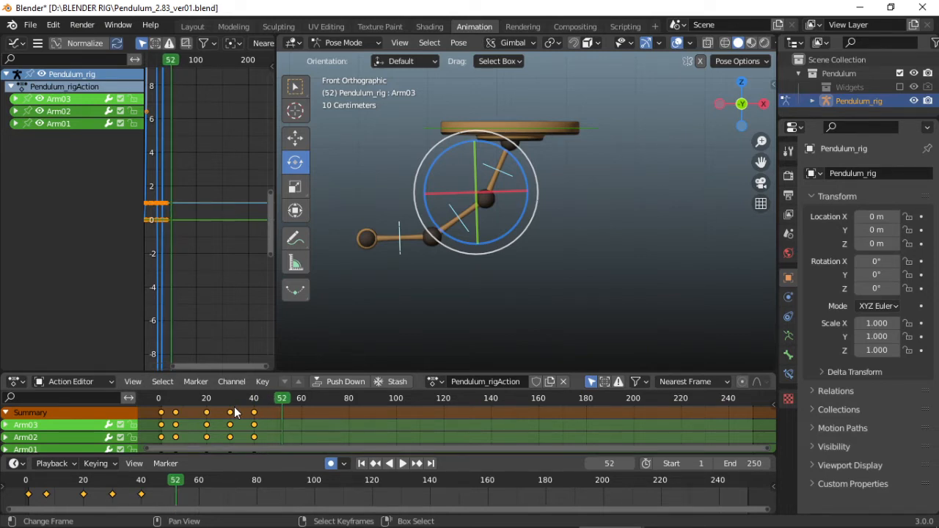
left_click_drag(520, 163, 481, 136)
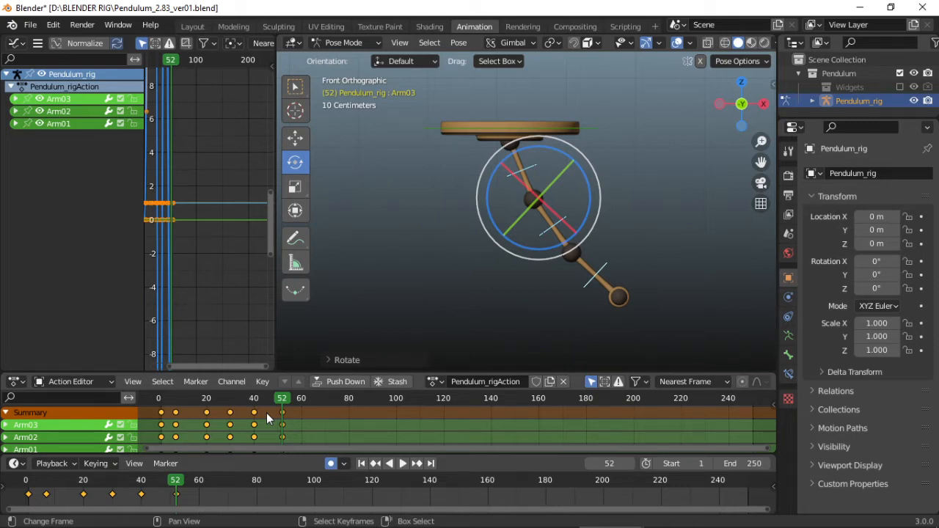
- At frame 66, rotate the three arm bones so the chain swings back toward negative X by a smaller amount
key("Right")
key("Right")
key("Right")
key("Right")
key("Right")
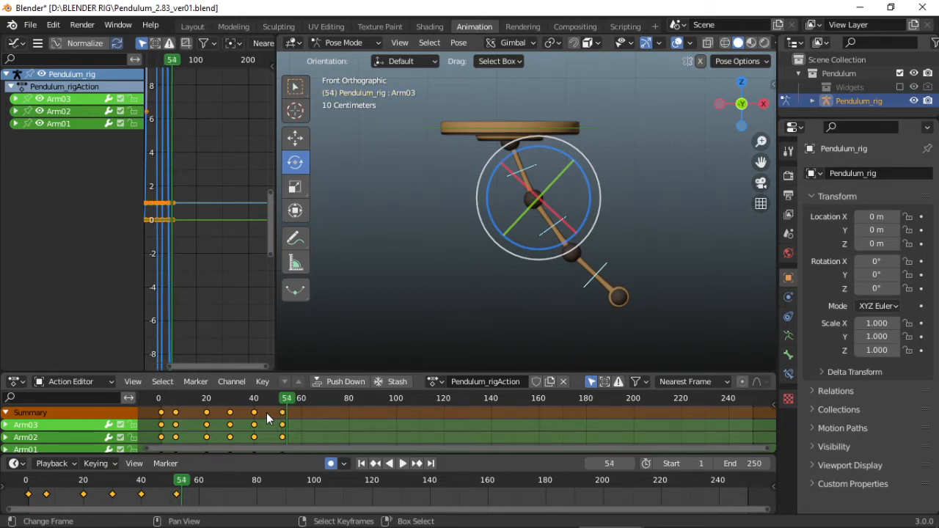
key("Right")
key("Right")
key("Right")
key("Right")
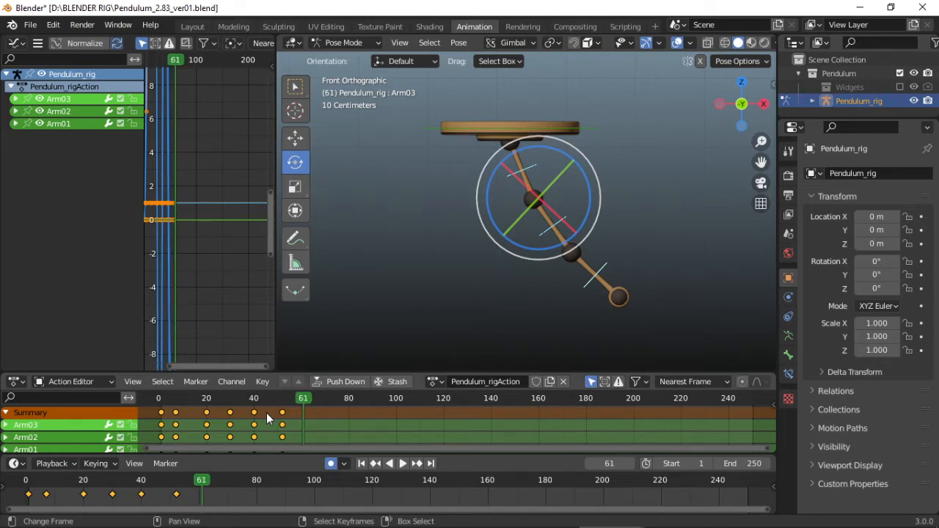
key("Right")
key("Right")
key("Right")
key("Right")
key("Right")
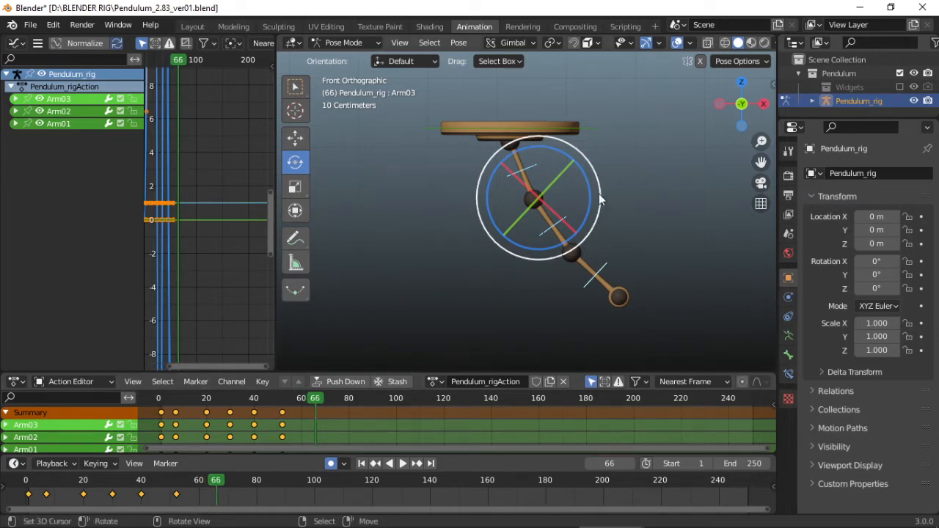
left_click_drag(601, 199, 579, 201)
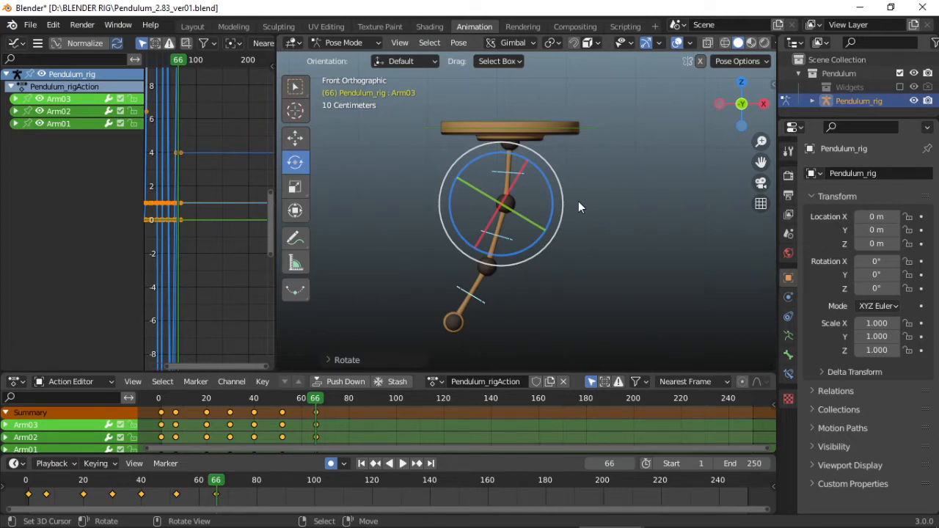
- At frame 83, rotate the three arm bones so the chain tilts only slightly toward positive X
key("Right")
key("Right")
key("Right")
key("Right")
key("Right")
key("Right")
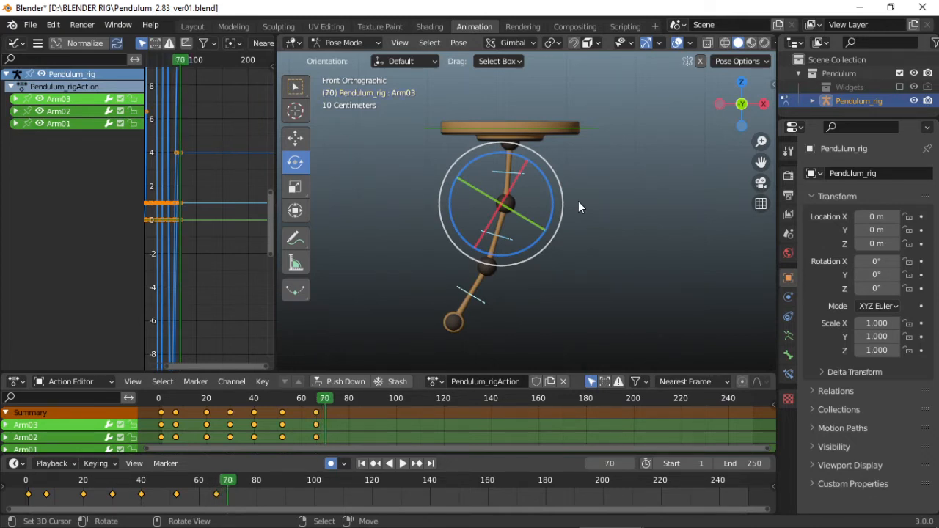
key("Right")
key("Right")
key("Right")
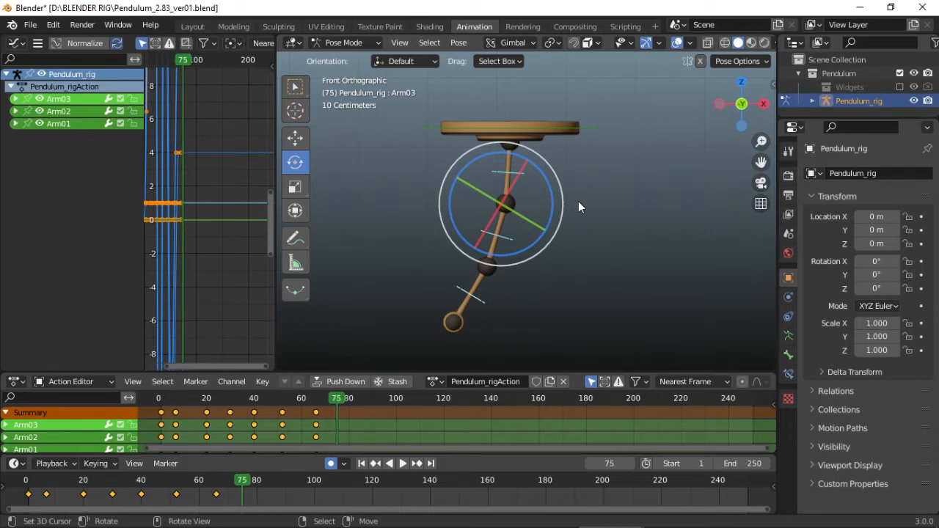
key("Right")
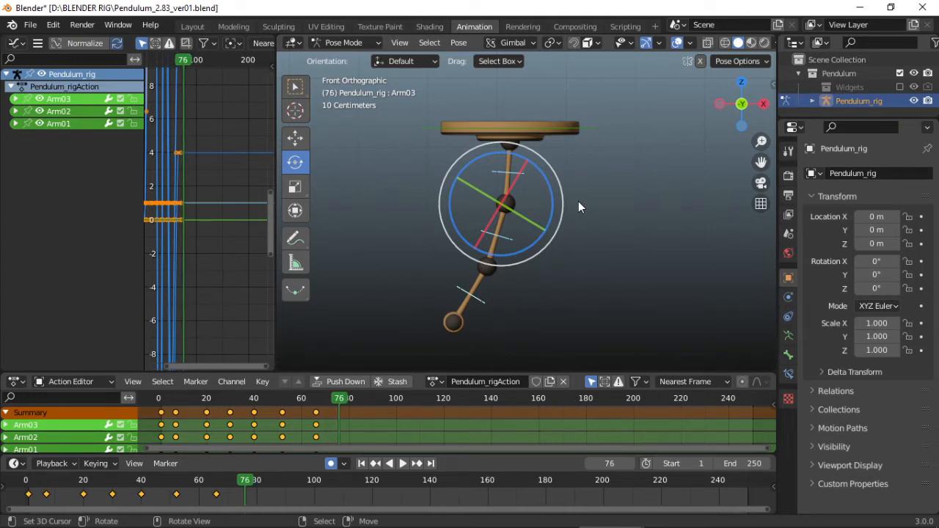
key("Right")
key("Right")
key("Right")
key("Right")
key("Right")
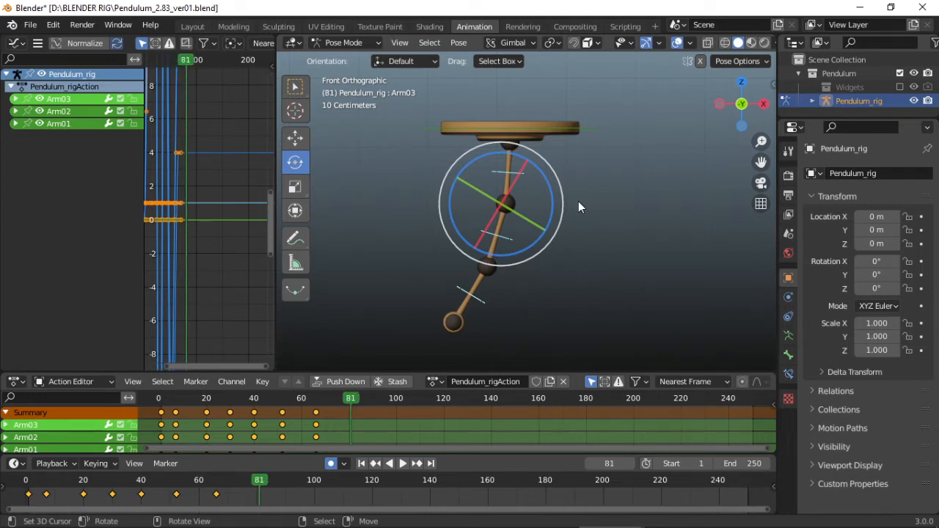
key("Right")
left_click_drag(548, 212, 546, 190)
right_click(554, 199)
- At frame 100, clear the rotation of the three arm bones so the chain hangs vertically at rest
key("Right")
key("Right")
key("Right")
key("Right")
key("Right")
key("Right")
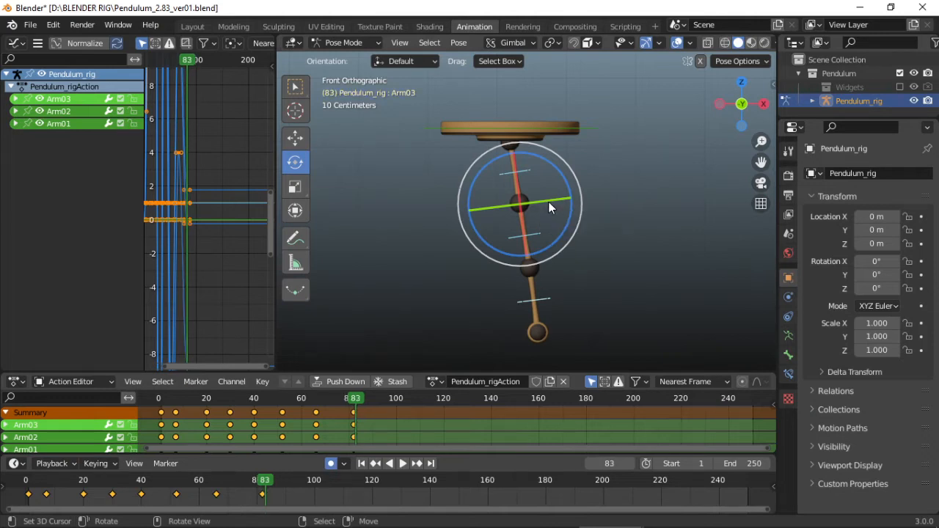
key("Right")
key("Right")
key("Right")
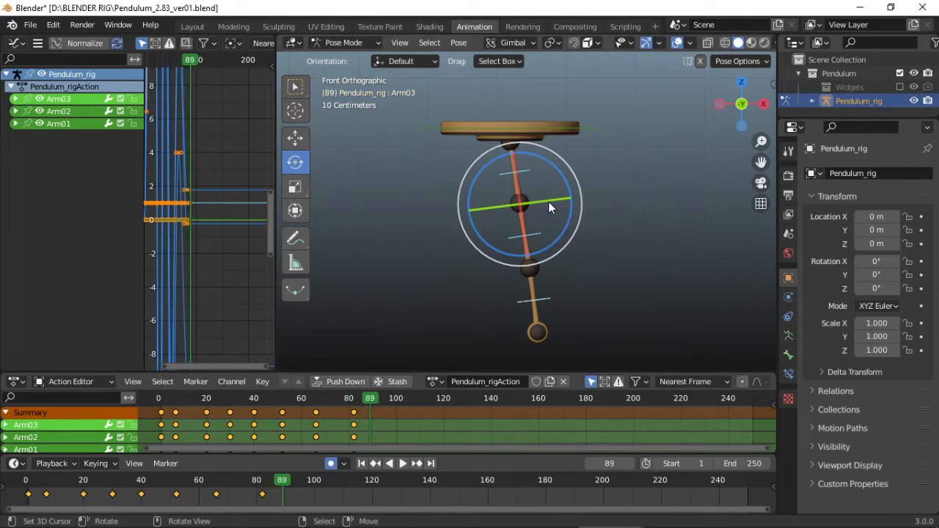
key("Right")
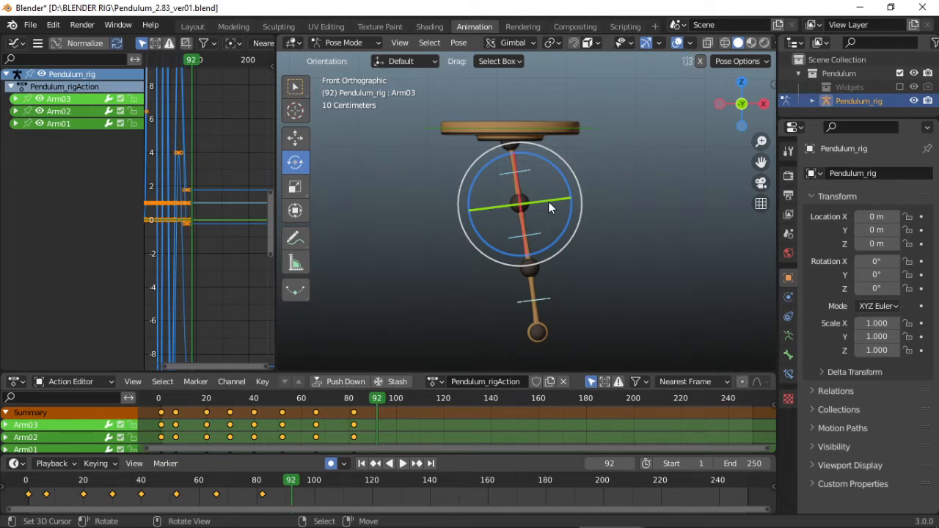
key("Right")
key("Right")
key("Right")
key("Right")
key("Right")
key("Right")
key("Right")
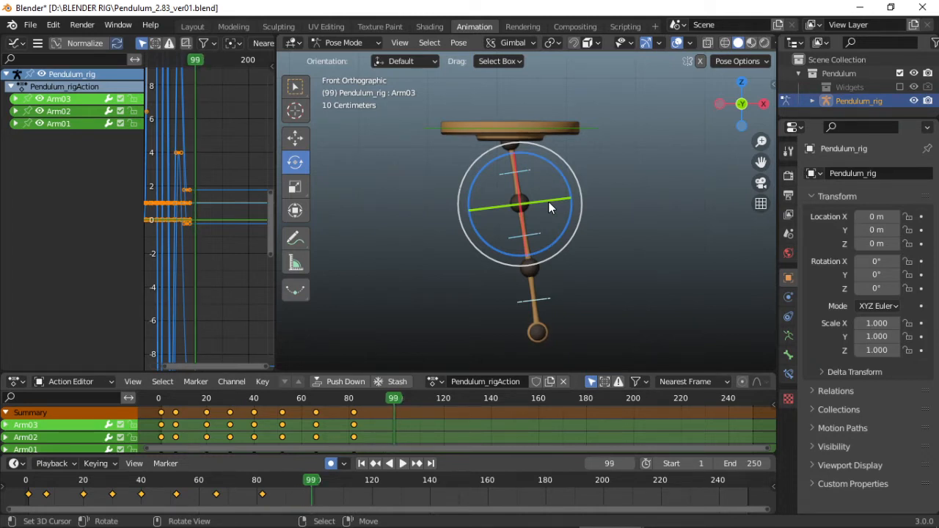
key("Right")
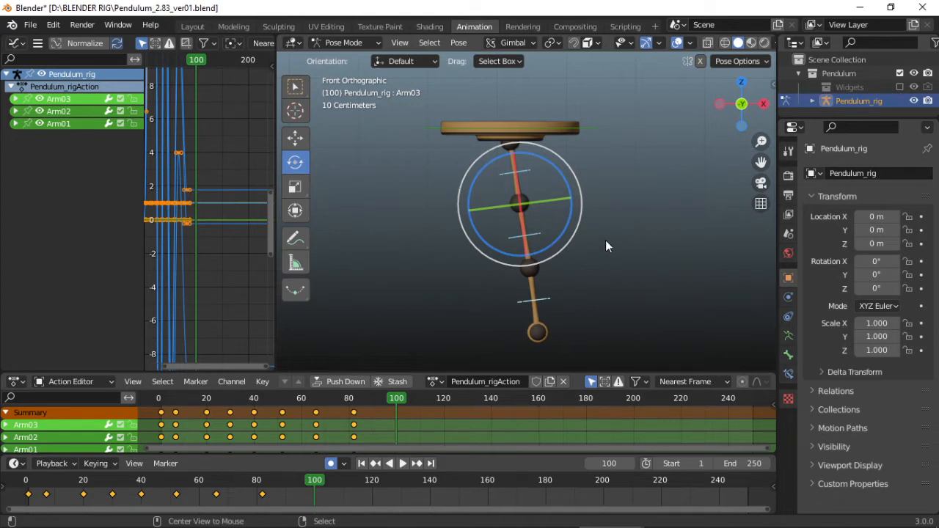
key("alt+r")
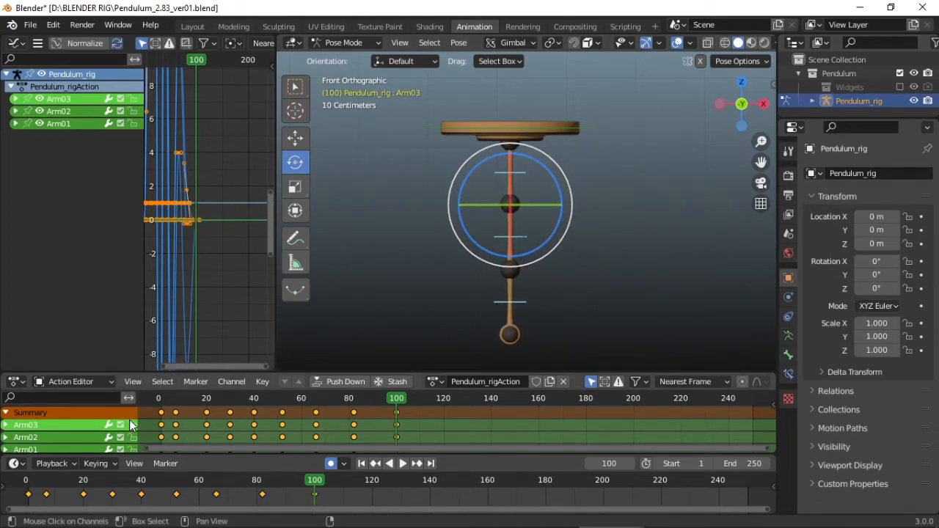
- Play the pendulum animation from frame 0 to review the decaying swing, and stop the playback
left_click_drag(229, 469, 24, 468)
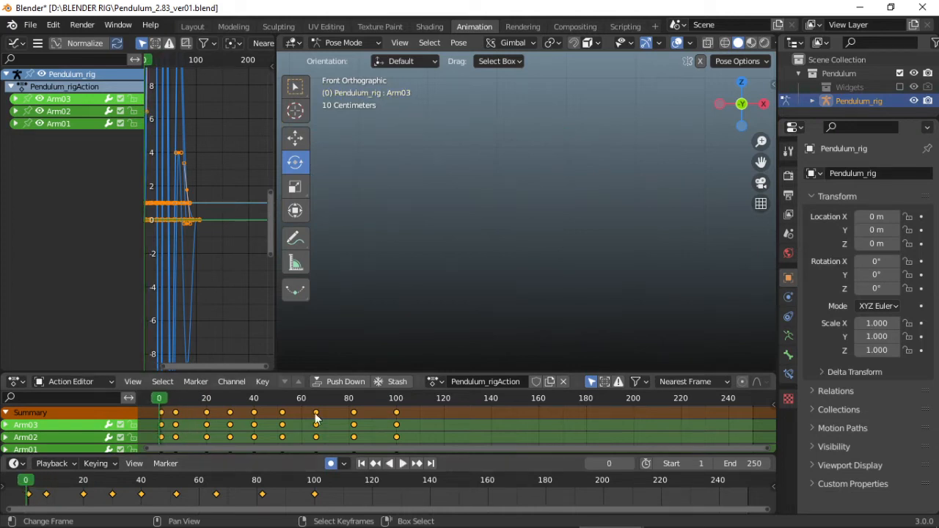
left_click(403, 464)
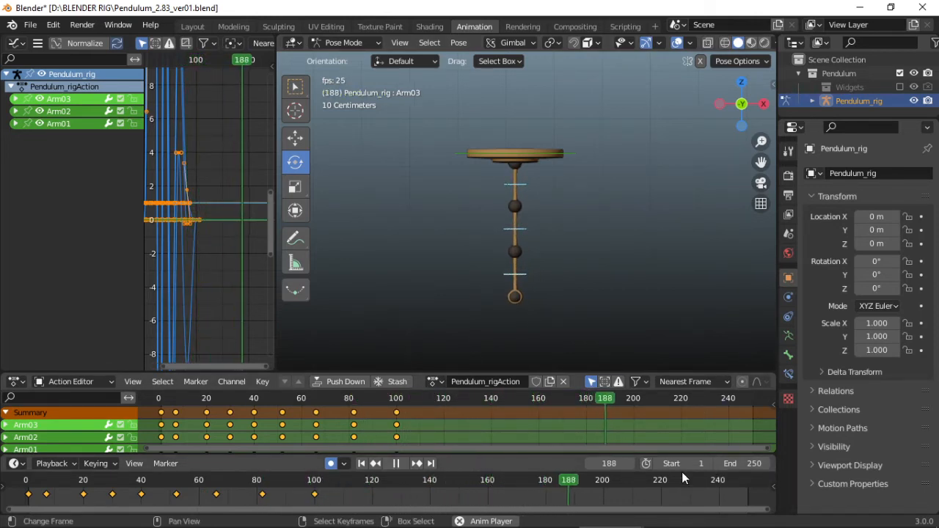
left_click(395, 463)
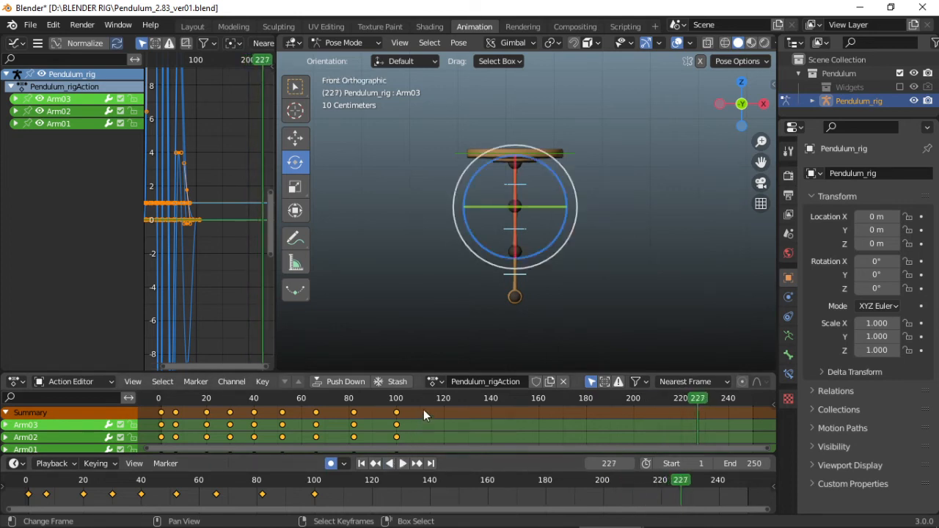
- Set the animation's end frame to 120 and play it back from frame 0
left_click_drag(423, 409, 444, 418)
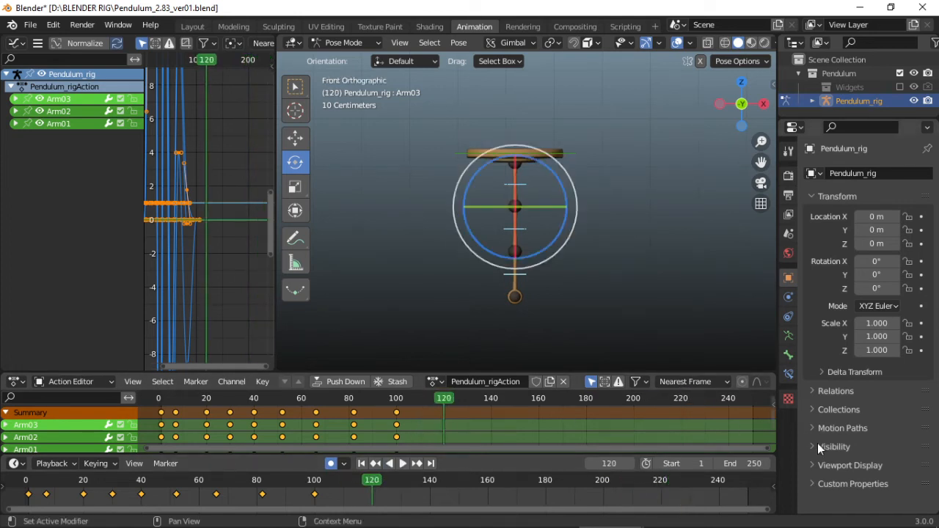
left_click(758, 463)
type("1")
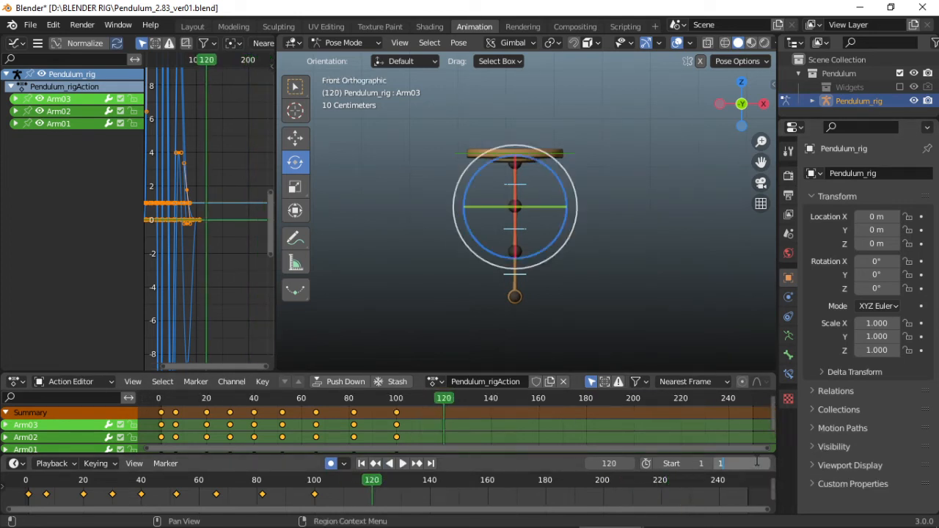
type("20")
key("Return")
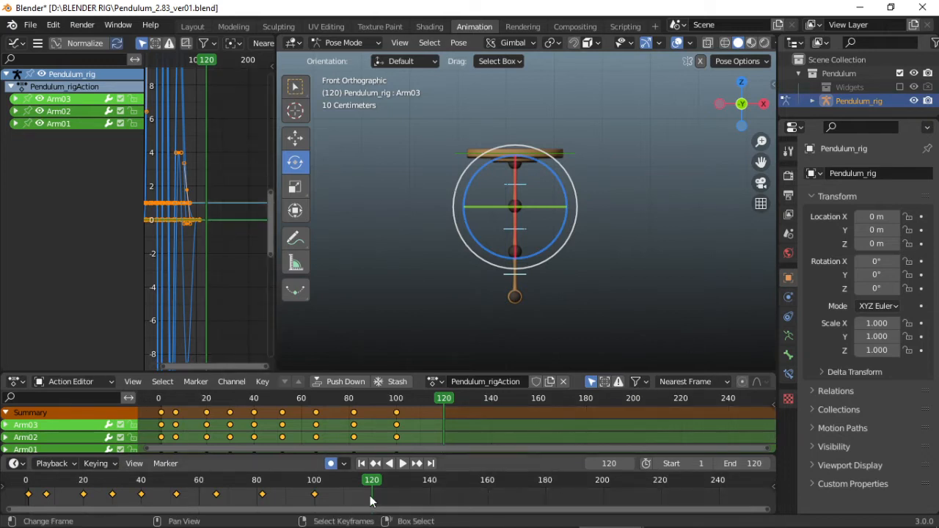
left_click_drag(370, 501, 26, 501)
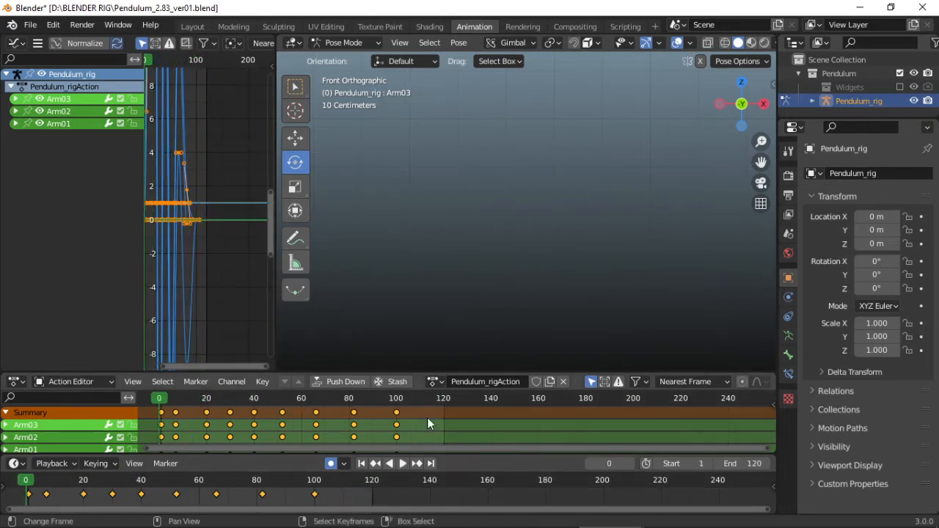
left_click(402, 463)
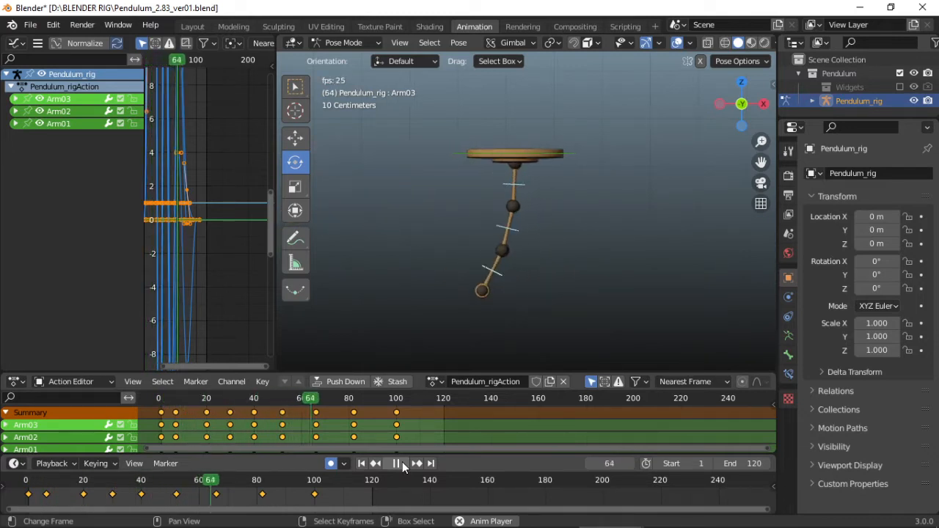
- Review the looping pendulum animation alongside its curves in the Graph Editor, and stop the playback at frame 84
scroll(198, 179, "down", 2)
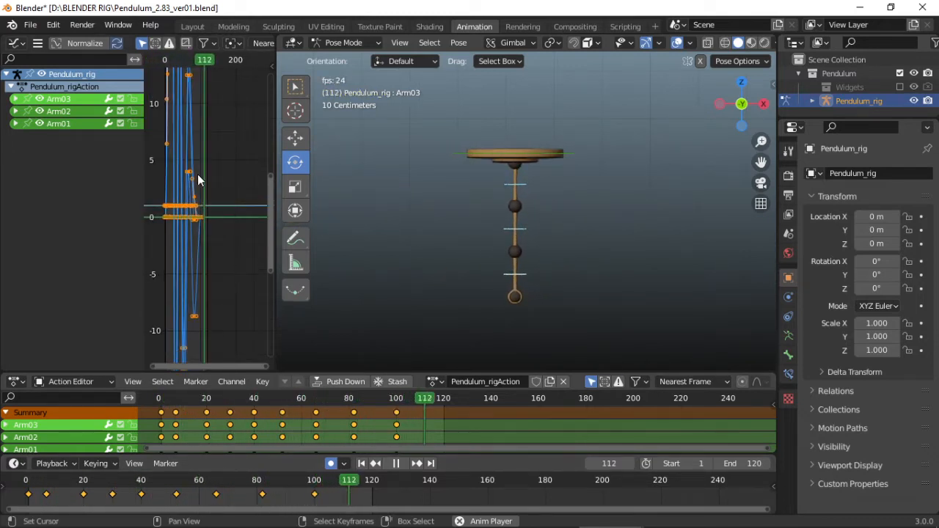
scroll(198, 180, "down", 2)
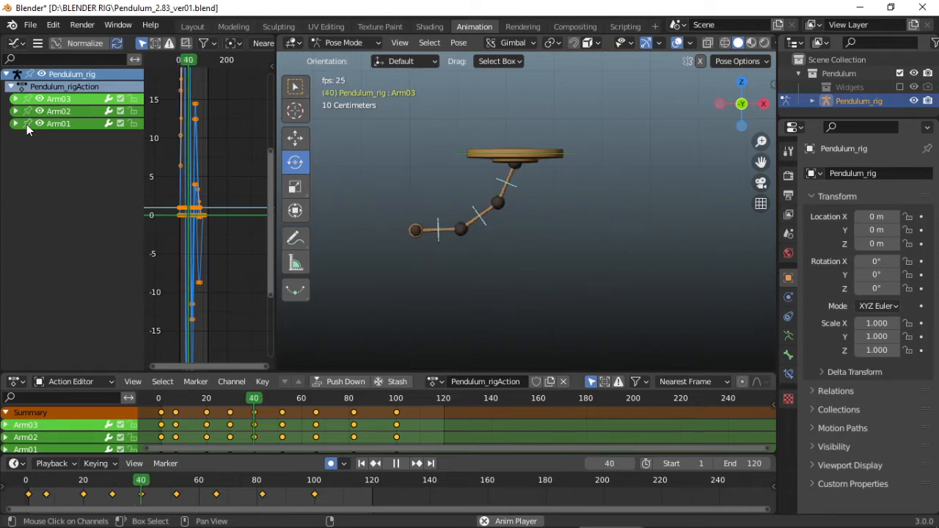
left_click(392, 465)
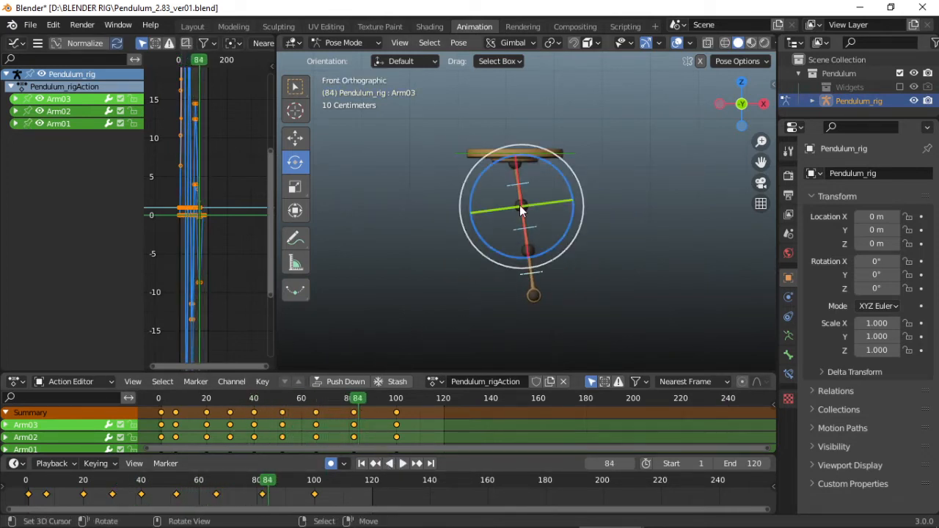
- Deselect all the bones and mark out the 3D viewport area around the pendulum for a screen capture
scroll(521, 213, "up", 3)
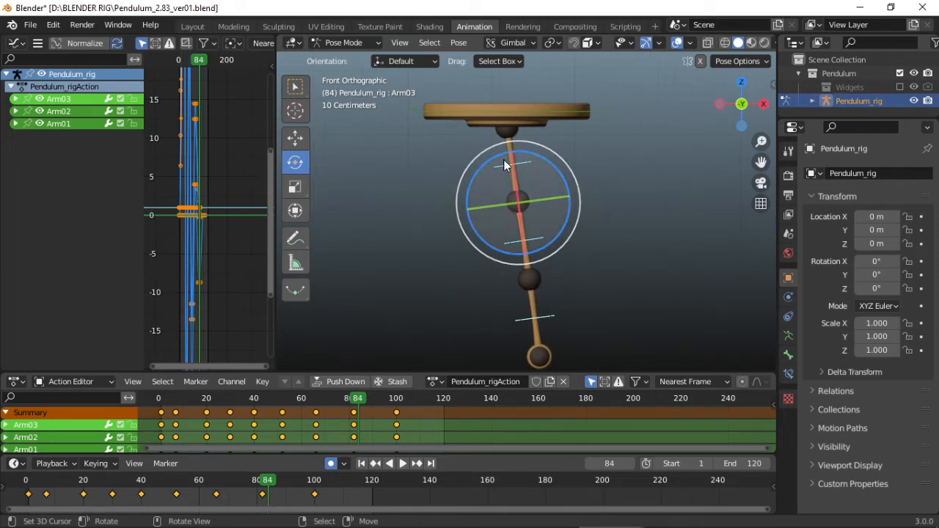
key("alt+a")
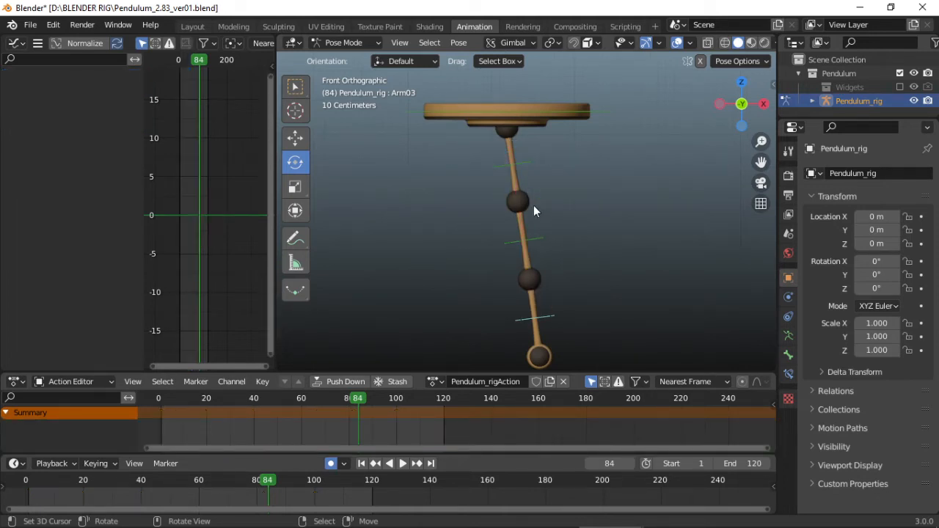
scroll(516, 188, "down", 2)
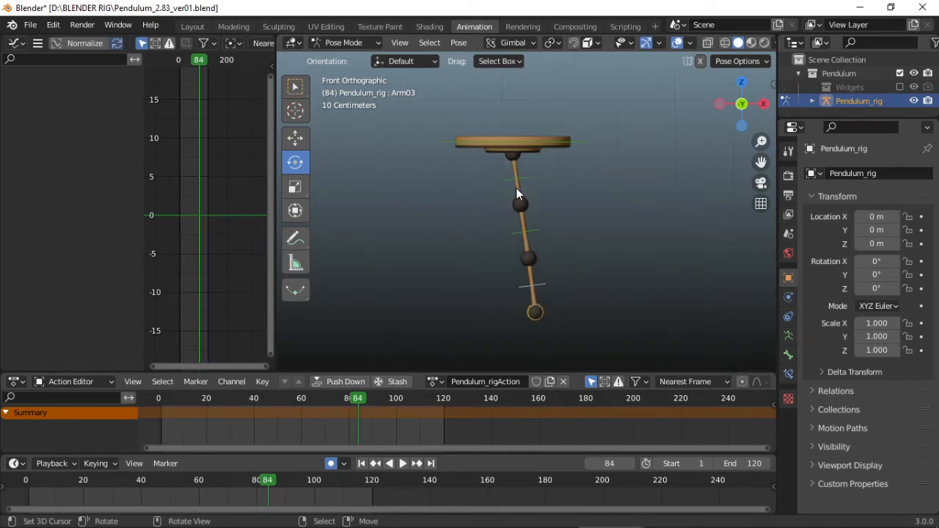
scroll(515, 186, "up", 1)
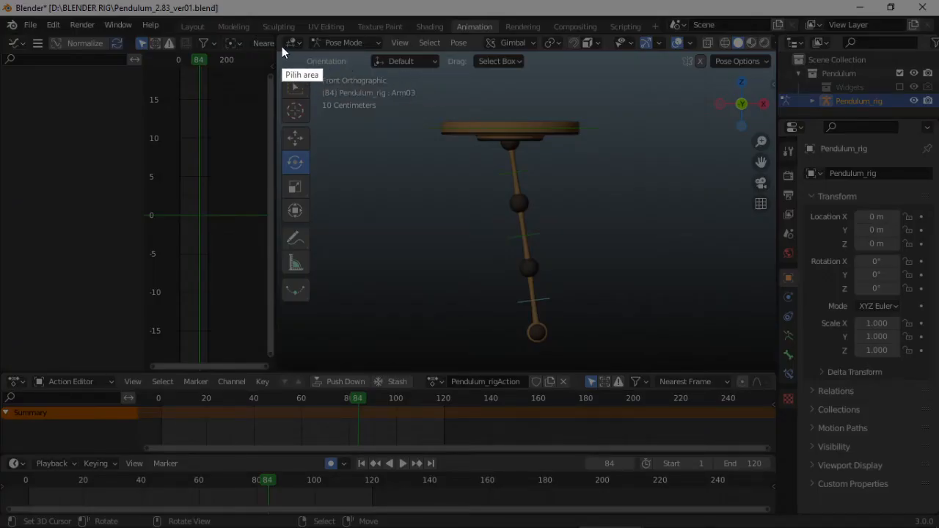
mouse_move(280, 47)
left_mouse_down()
mouse_move(556, 319)
mouse_move(680, 360)
mouse_move(771, 372)
left_mouse_up()
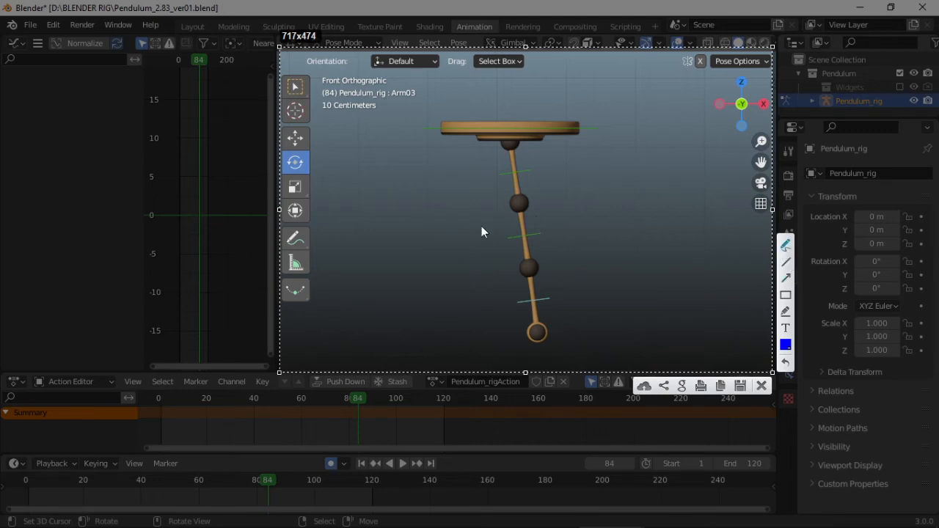
- Circle and number the three pendulum balls 1, 2 and 3 on the capture, outline the top body, and discard the capture
mouse_move(530, 183)
left_mouse_down()
mouse_move(511, 224)
mouse_move(522, 189)
mouse_move(557, 196)
mouse_move(552, 178)
left_mouse_up()
left_click_drag(549, 246, 549, 246)
mouse_move(512, 271)
left_mouse_down()
mouse_move(545, 244)
mouse_move(587, 271)
mouse_move(604, 269)
left_mouse_up()
mouse_move(549, 315)
left_mouse_down()
mouse_move(524, 329)
mouse_move(558, 329)
mouse_move(550, 315)
left_mouse_up()
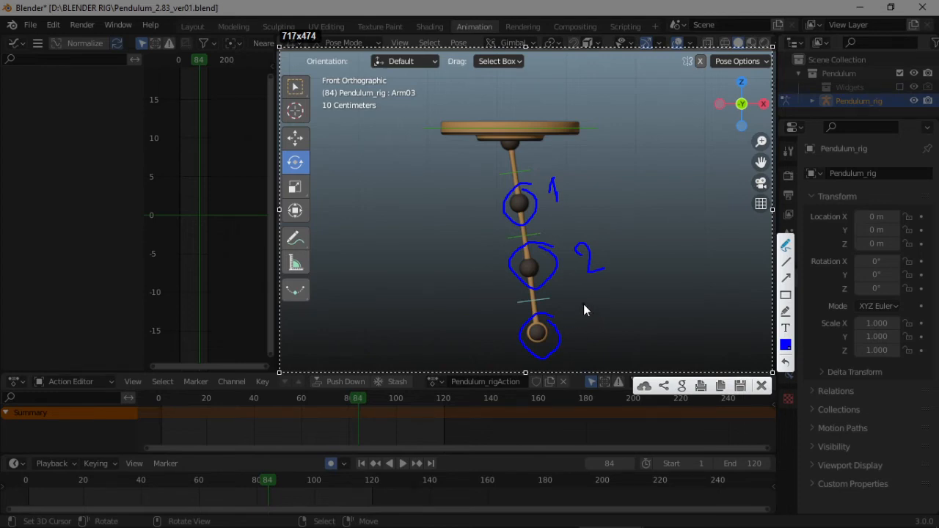
mouse_move(587, 306)
left_mouse_down()
mouse_move(608, 331)
mouse_move(597, 336)
left_mouse_up()
mouse_move(427, 131)
left_mouse_down()
mouse_move(586, 127)
mouse_move(523, 103)
mouse_move(428, 113)
left_mouse_up()
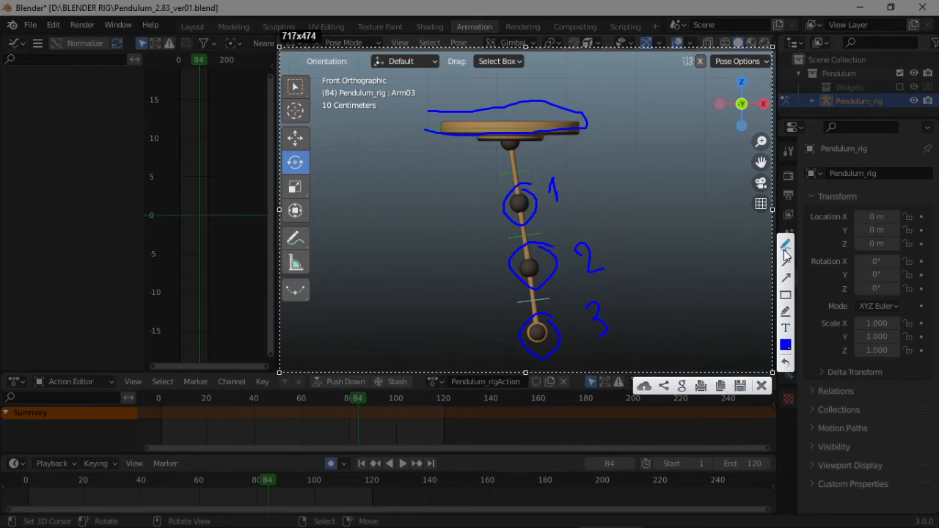
left_click(762, 385)
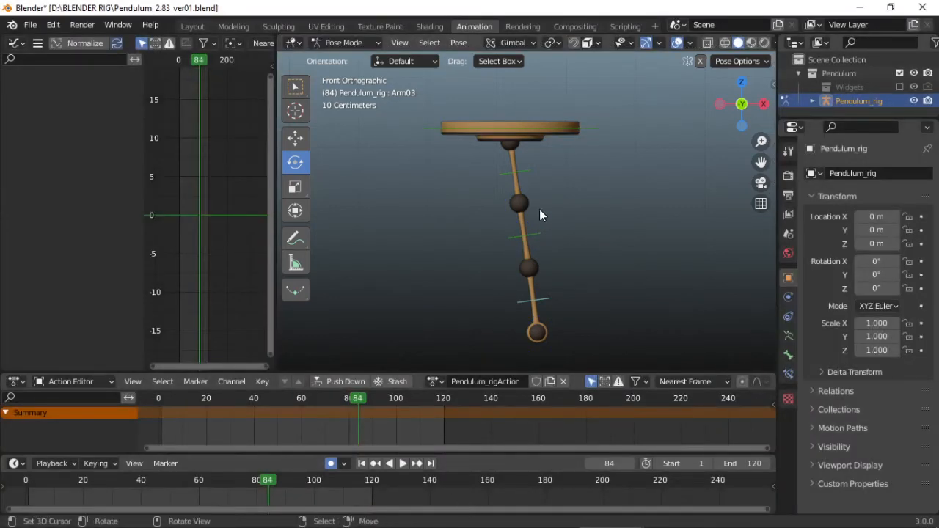
- Select the Arm01, Arm02 and Arm03 bones together and enlarge the Action Editor so all three channels fit
left_click(524, 168)
left_click(539, 229, "shift")
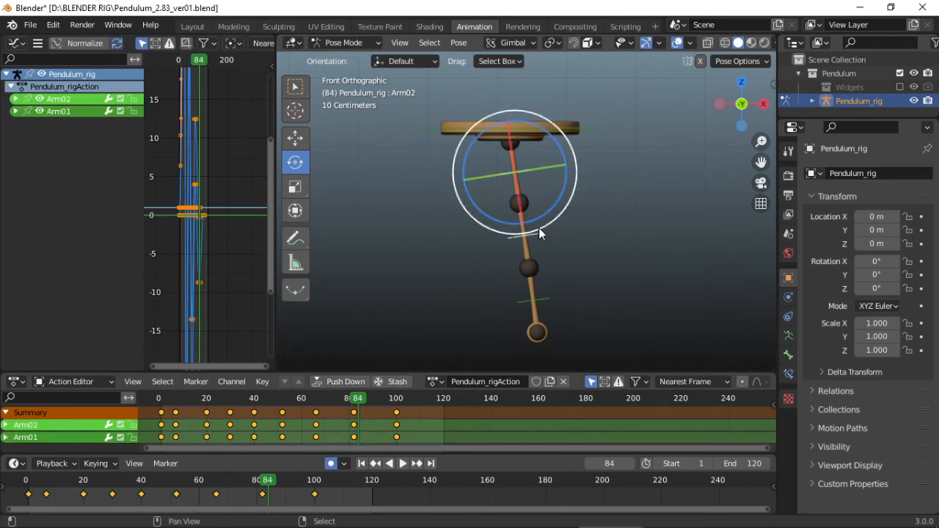
left_click(546, 300, "shift")
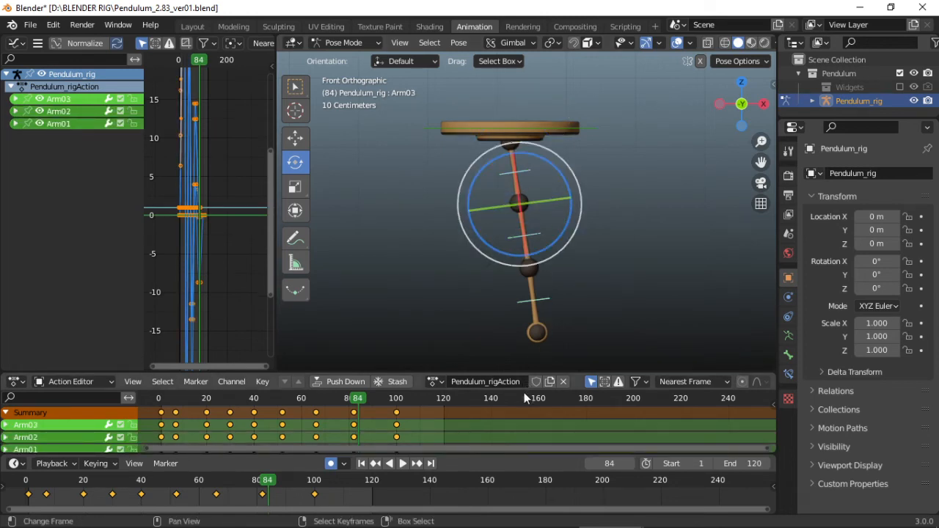
left_click_drag(528, 372, 527, 299)
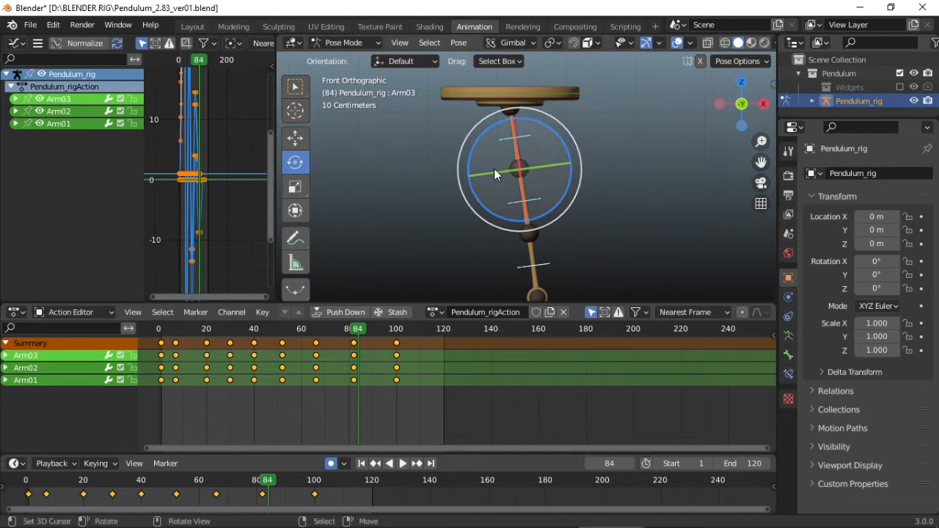
left_click(532, 138)
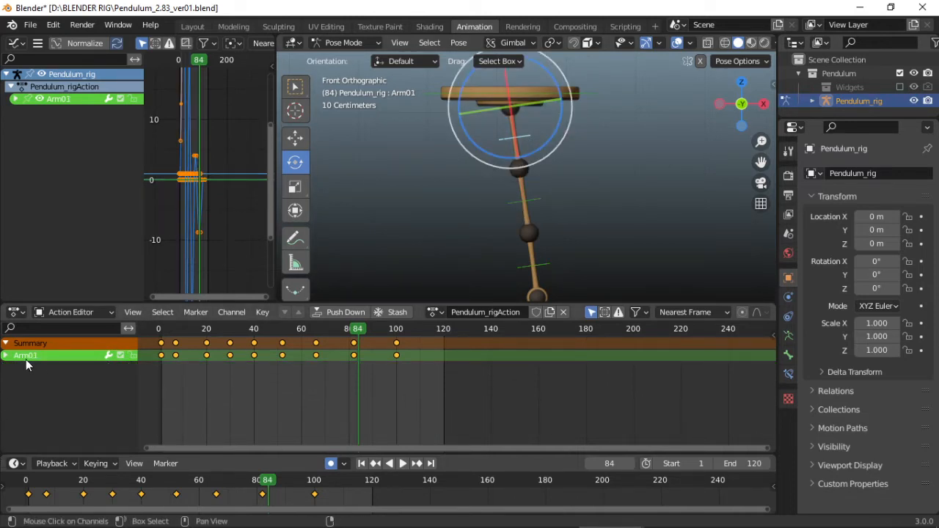
left_click(538, 200)
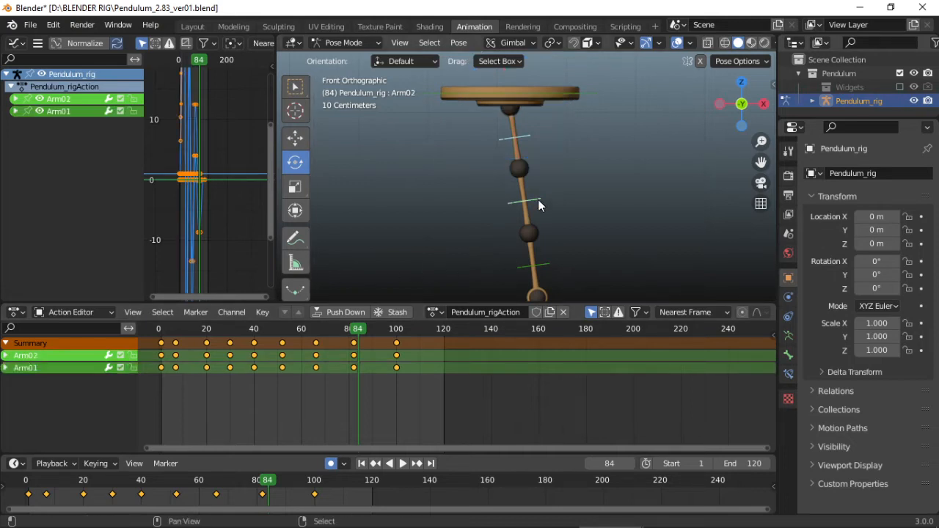
left_click(550, 266)
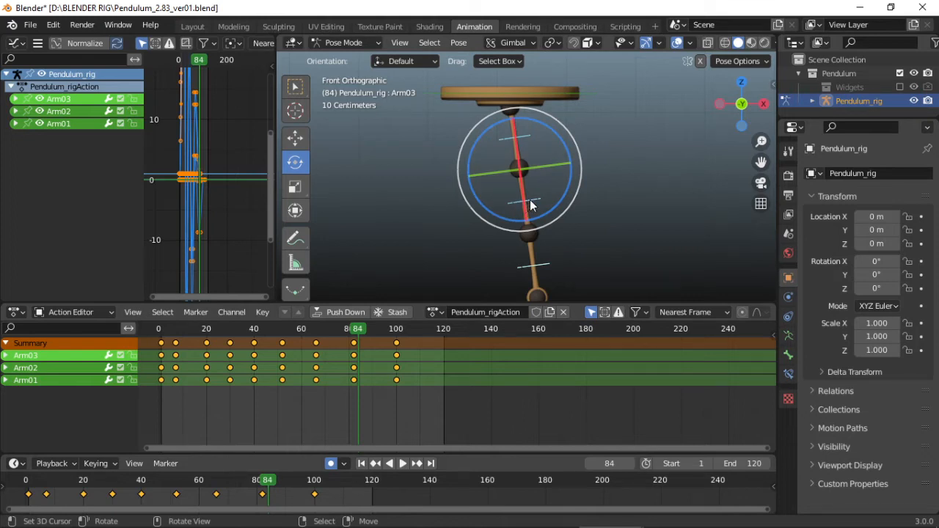
- Select only the keyframes of Arm01 and Arm02 across the whole animation, leaving those of Arm03 unselected
left_click(198, 381)
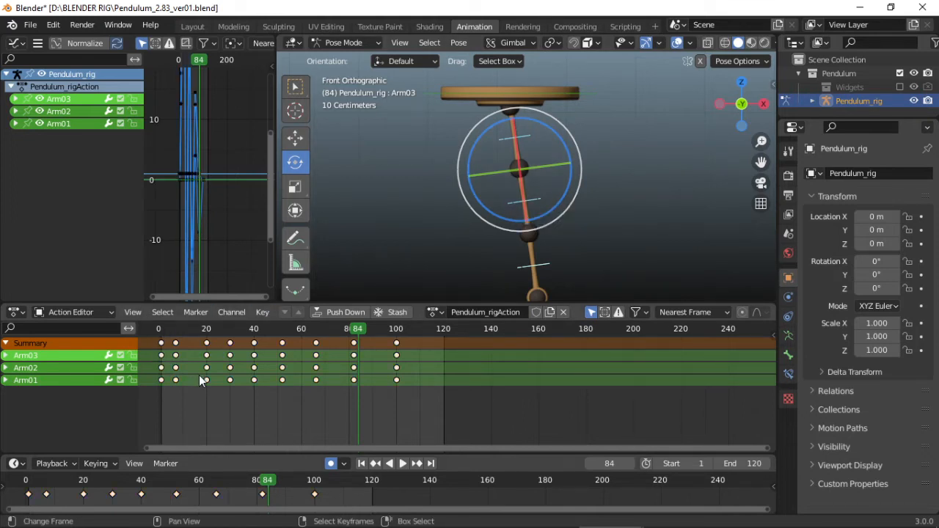
left_click(161, 368)
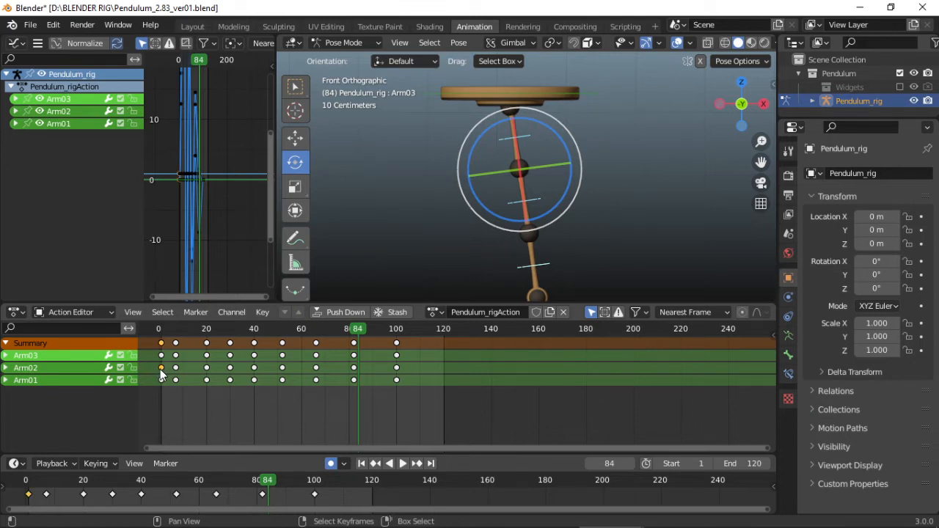
left_click(207, 368)
key("b")
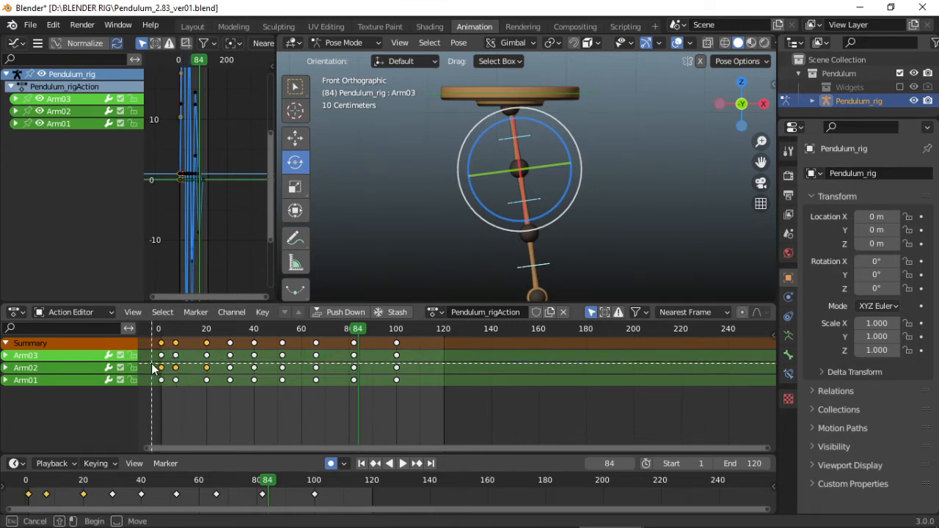
left_click_drag(152, 363, 414, 405)
scroll(168, 383, "up", 5)
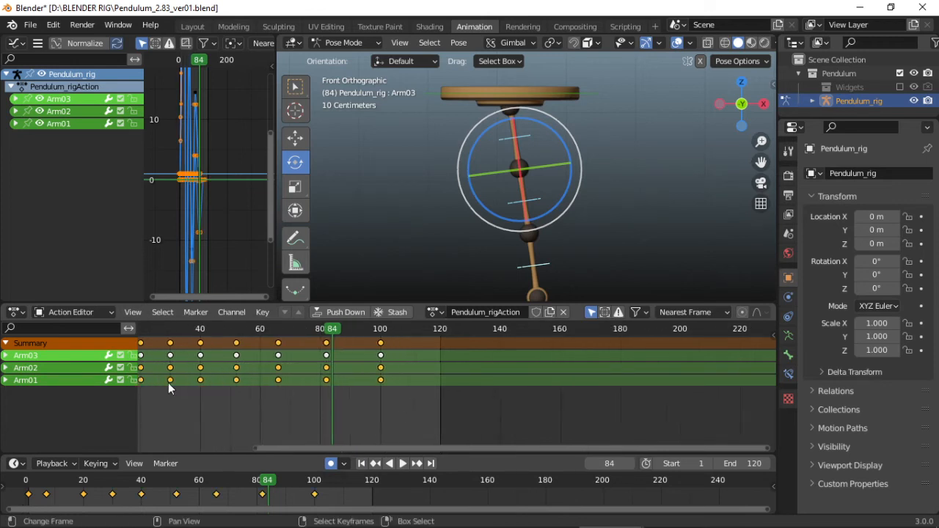
middle_click_drag(173, 385, 454, 430)
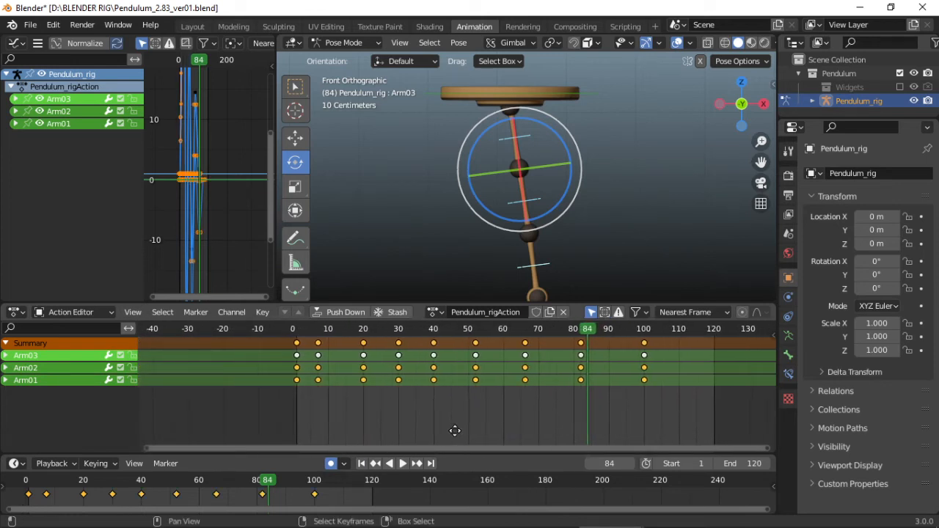
- Go to the start of the animation and shift the selected Arm01 and Arm02 keyframes 2 frames later
left_click(298, 329)
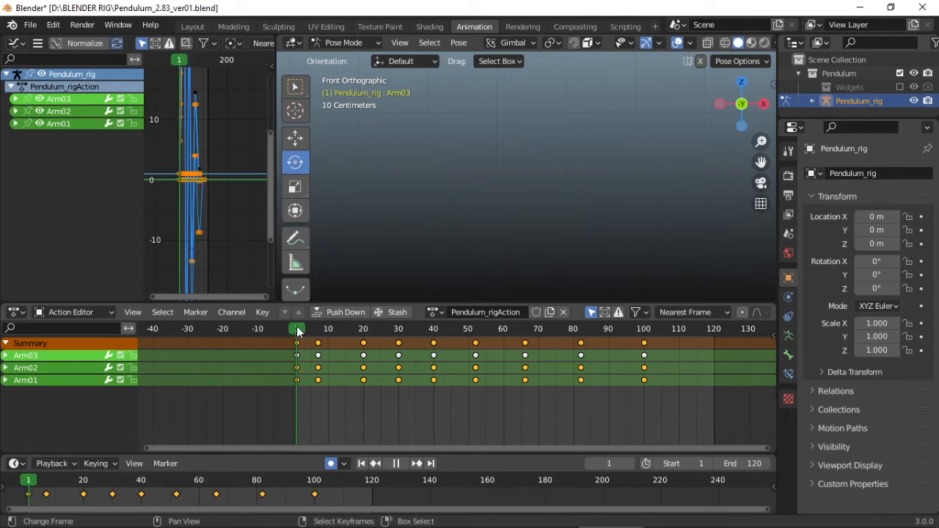
key("space")
key("space")
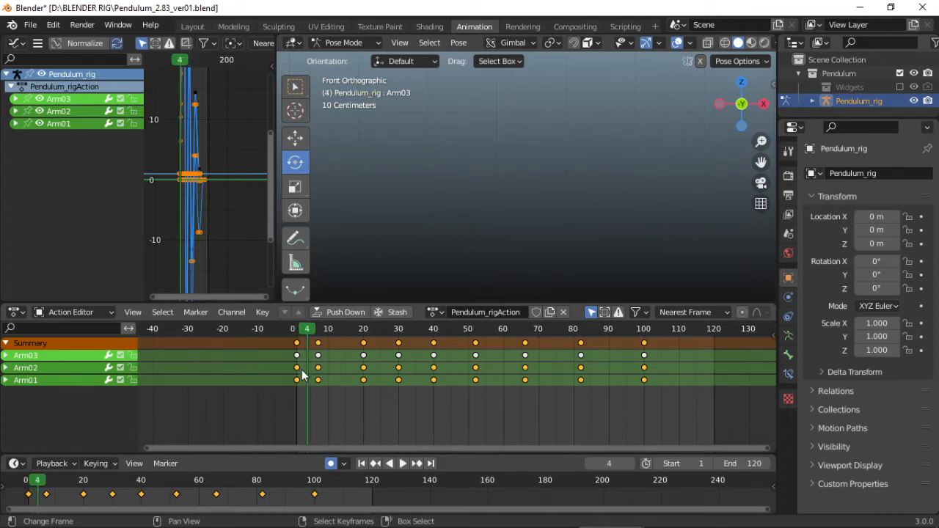
key("g")
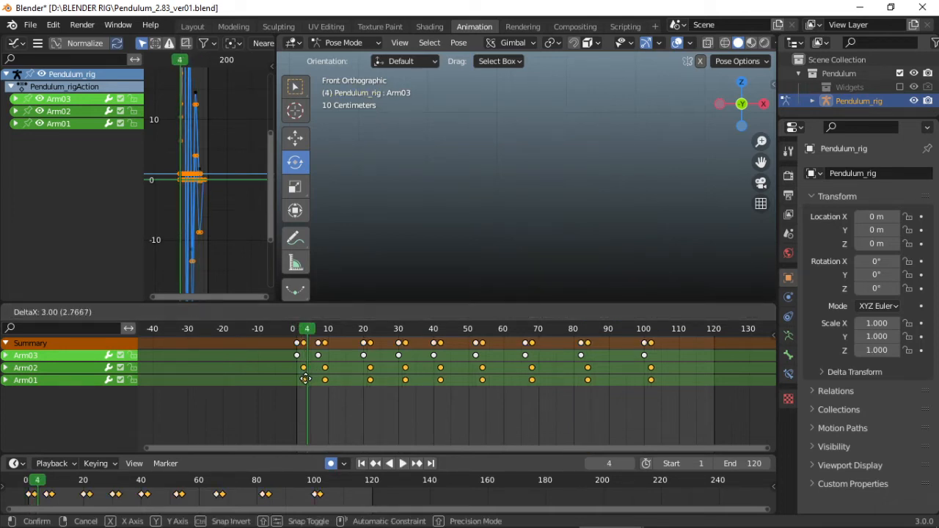
left_click(306, 378)
- Compare the offset between the arm channels at frames 2 to 4, park the playhead on frame 3, and deselect all keyframes
scroll(290, 354, "up", 2)
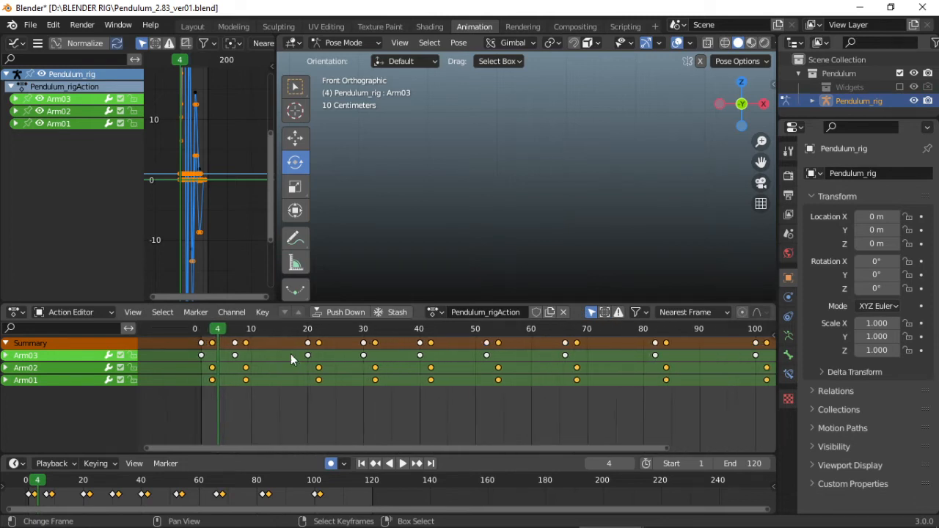
left_click(197, 341)
left_click(208, 346)
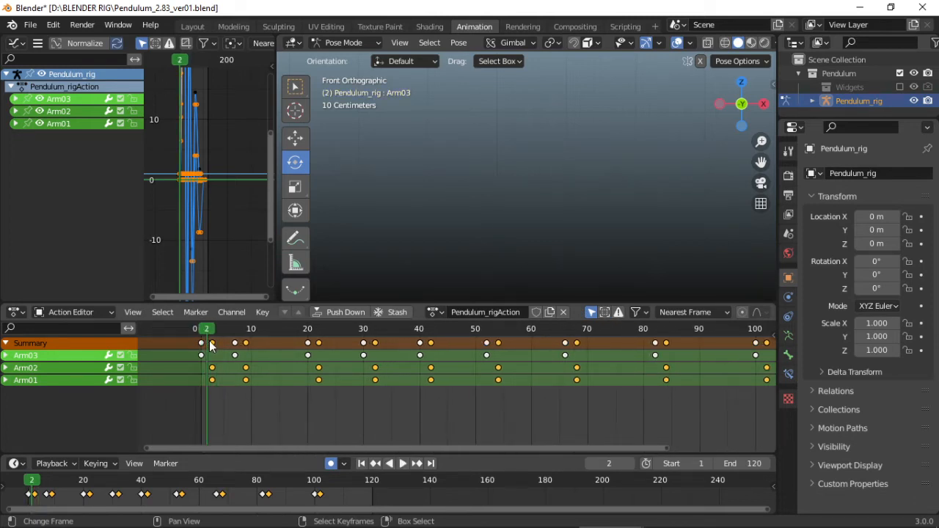
left_click(211, 343)
left_click(218, 357)
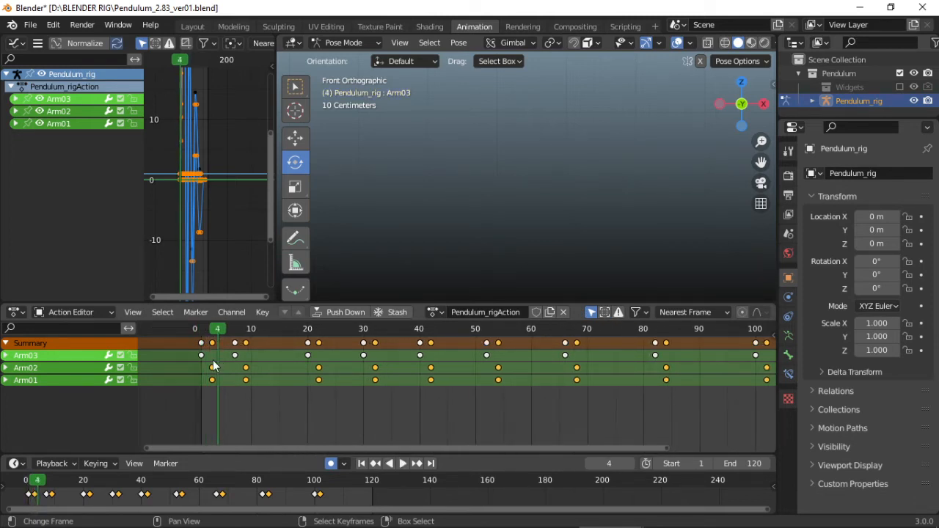
left_click(212, 366)
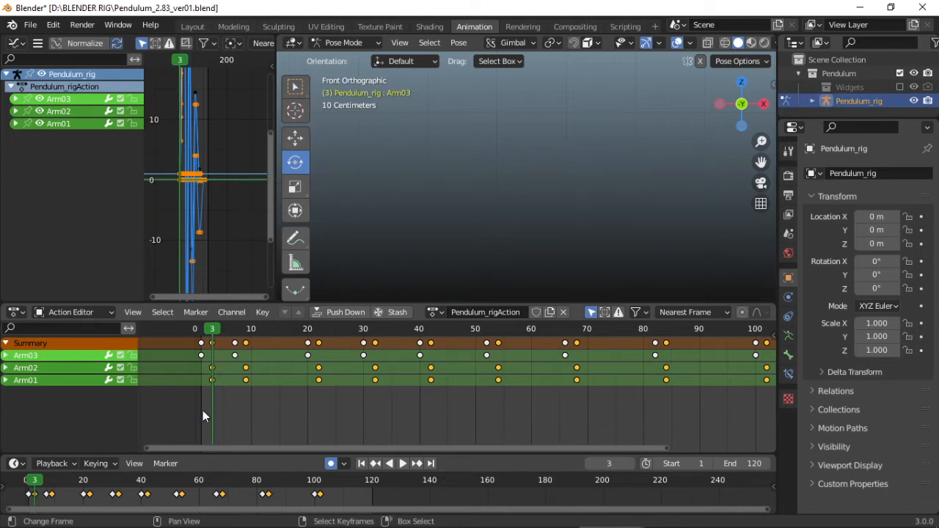
scroll(579, 358, "down", 1)
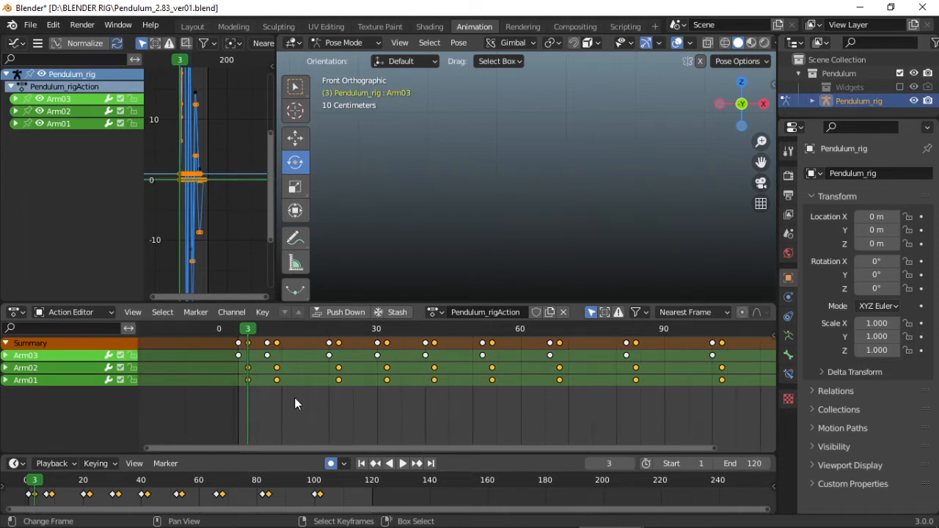
left_click(262, 381)
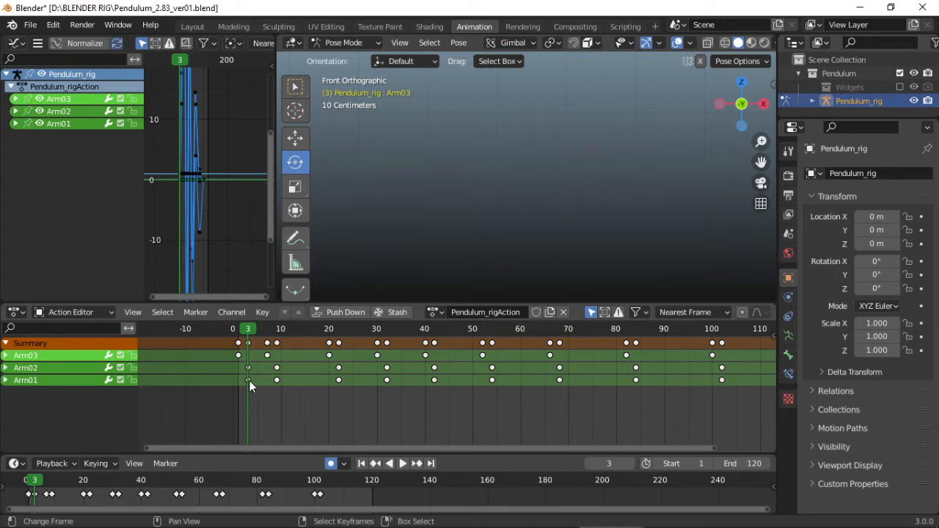
left_click(20, 371)
- Apply a slight rotation to the three arm bones at frame 3, and select only the Arm01 bone
scroll(531, 185, "down", 5)
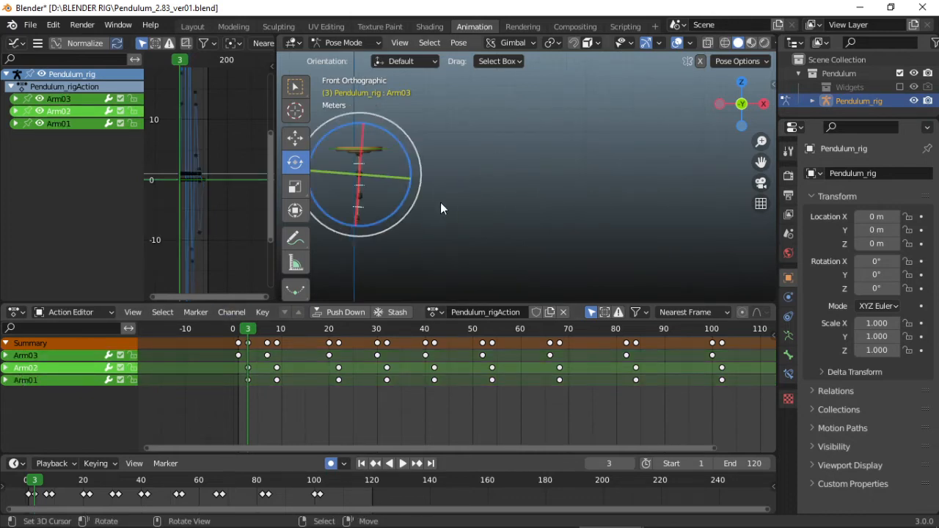
left_click_drag(415, 203, 376, 182)
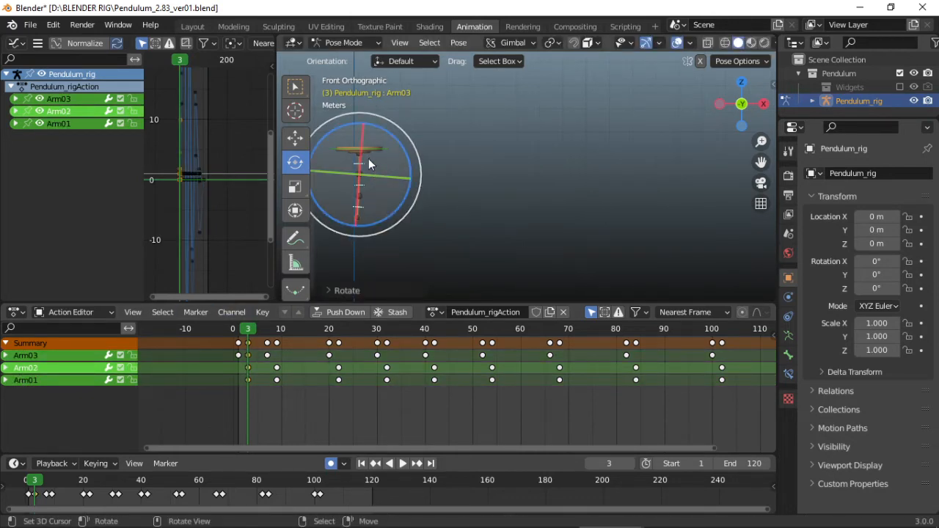
left_click(369, 158)
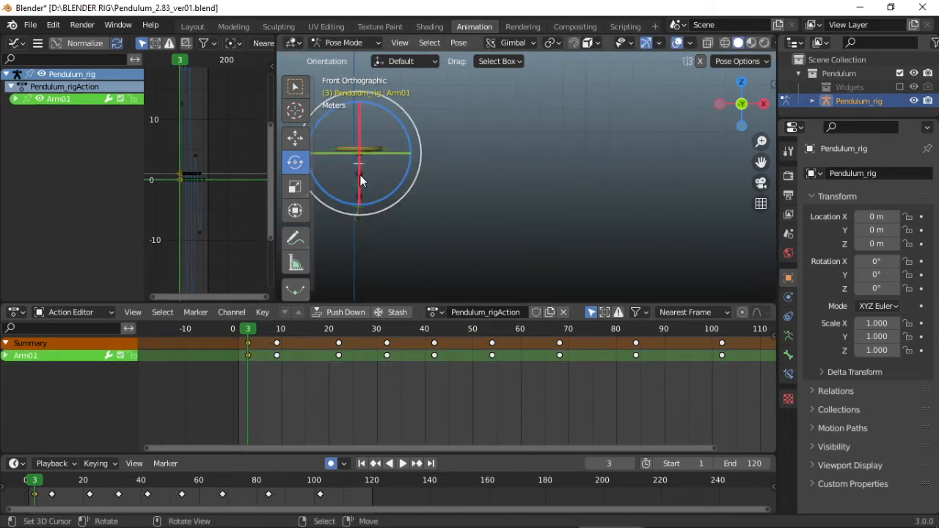
left_click_drag(360, 175, 367, 182)
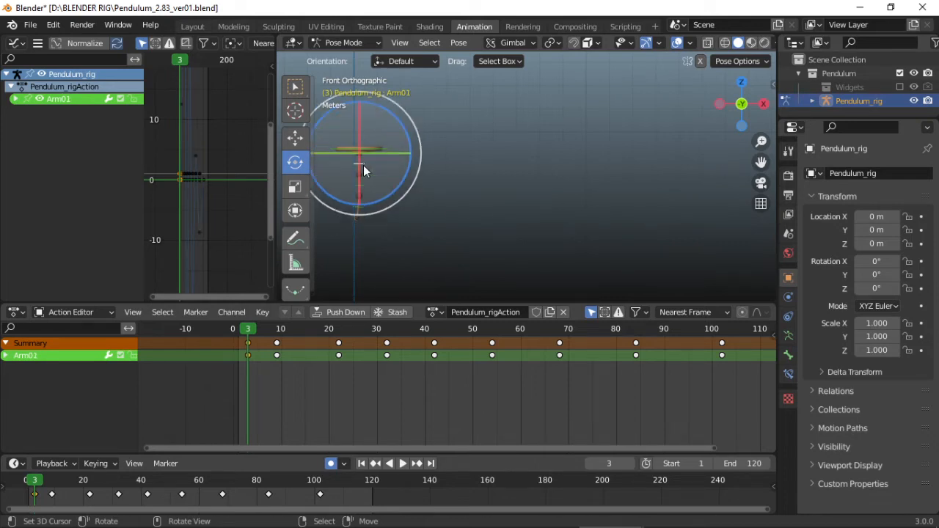
- Try selecting the three arm bones in both orders, from Arm01 down to Arm03 and from Arm03 up to Arm01
left_click(363, 184, "shift")
left_click(360, 206, "shift")
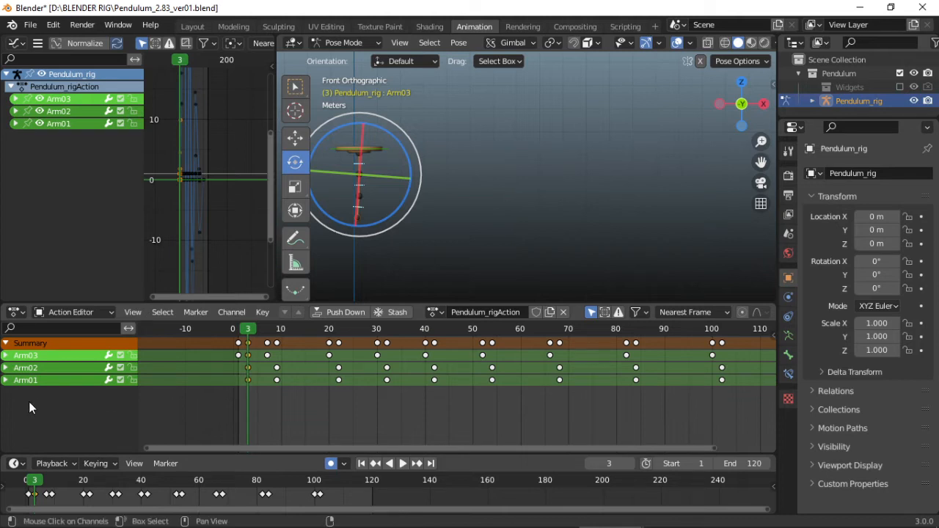
left_click(37, 376)
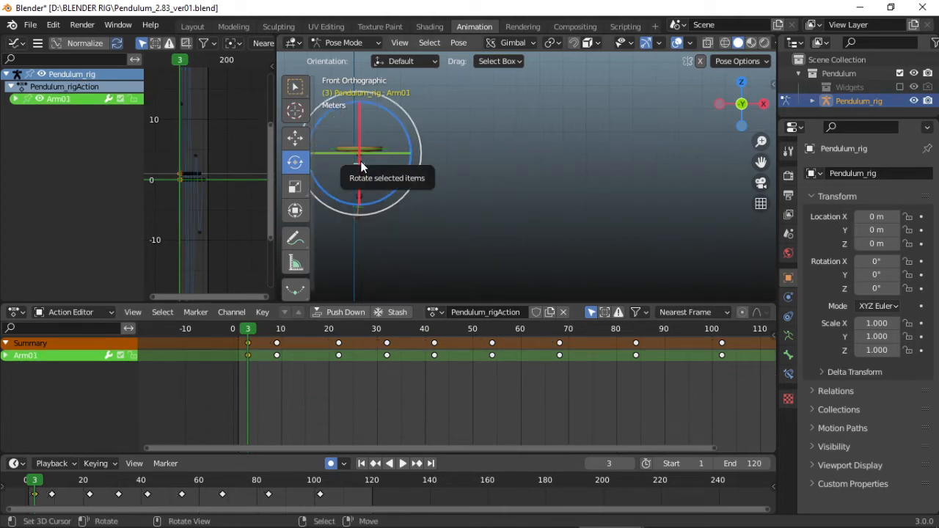
right_click(360, 184)
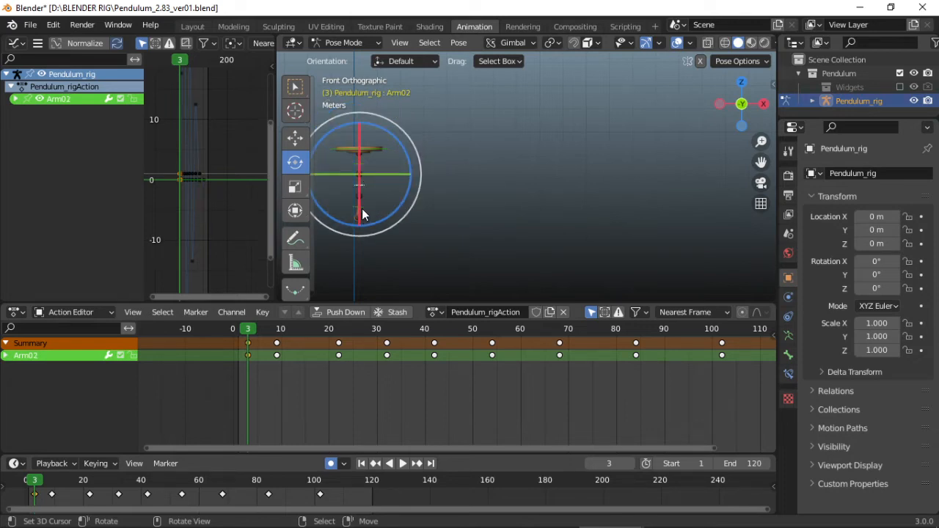
right_click(361, 209)
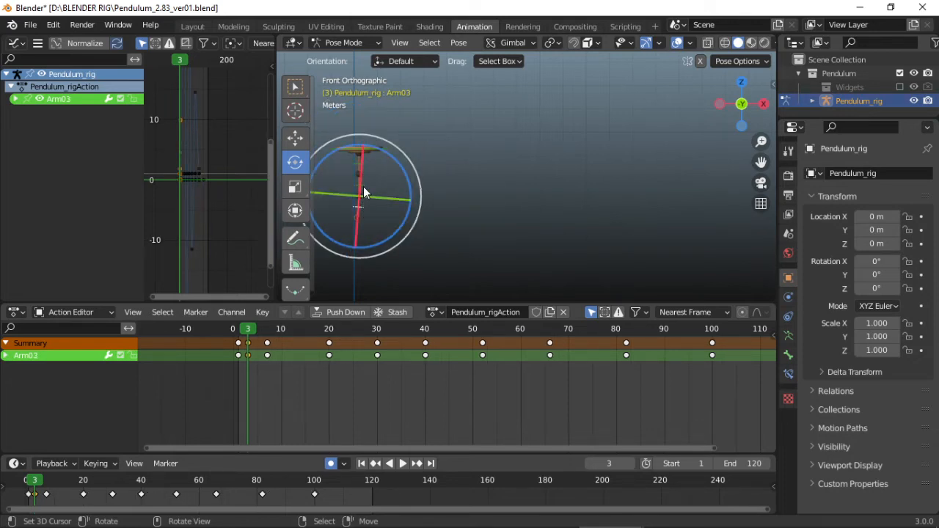
right_click(363, 186, "shift")
right_click(364, 163, "shift")
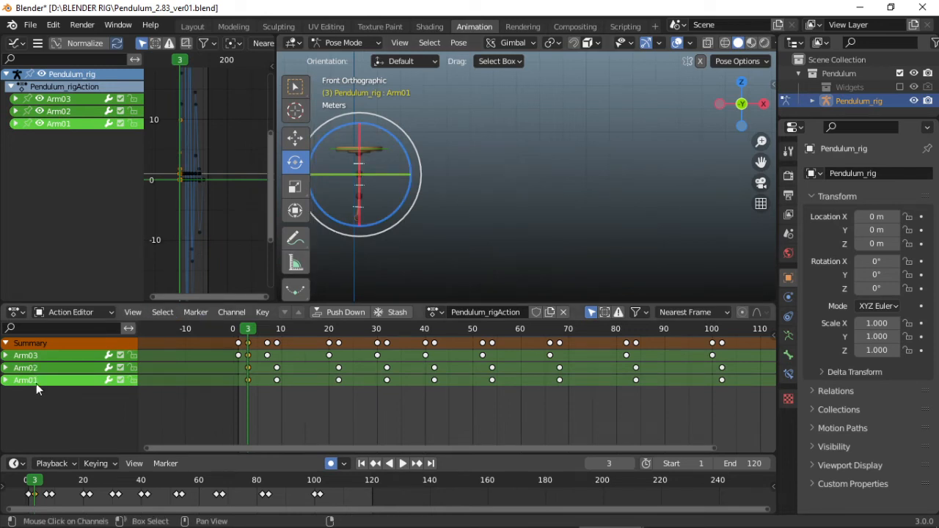
- Undo the arm bone selections, the rotation at frame 3, and the 2-frame shift of the Arm01 and Arm02 keyframes
key("ctrl+z")
key("ctrl+z")
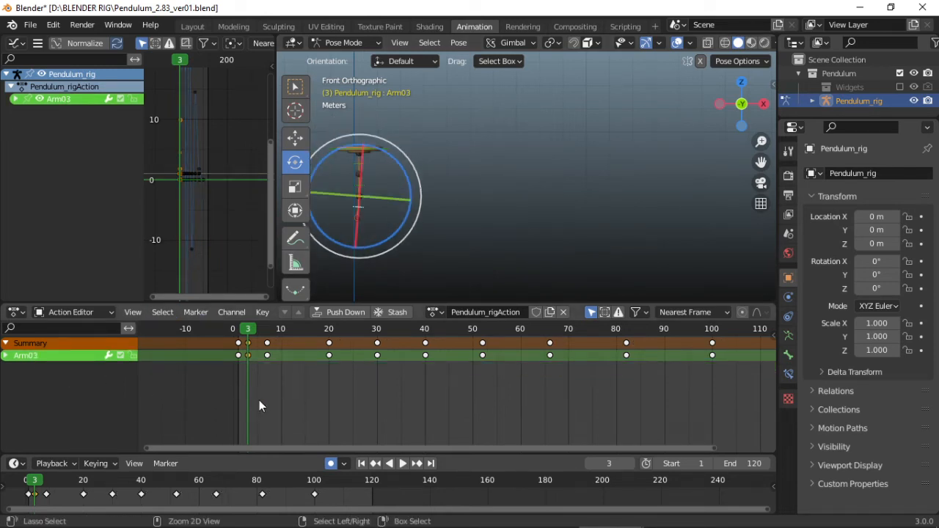
key("ctrl+z")
key("ctrl+z")
key("ctrl+z")
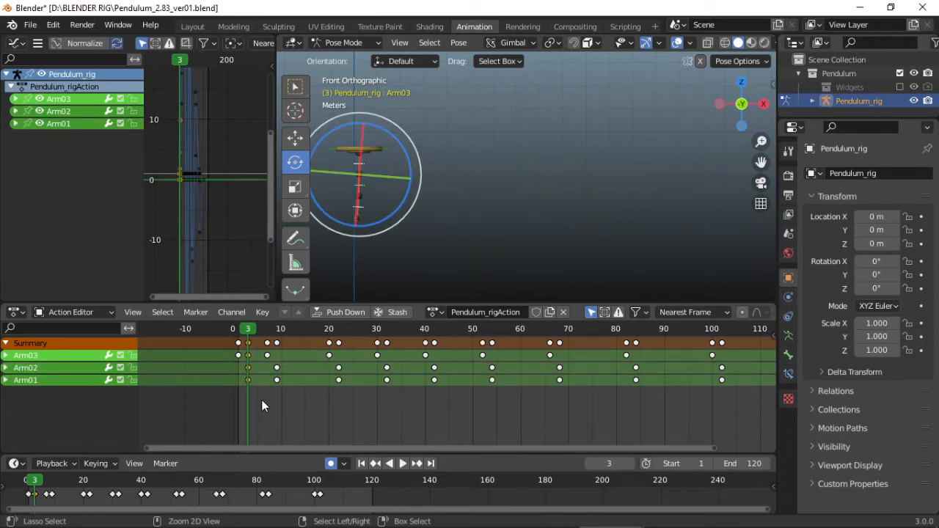
key("ctrl+z")
key("ctrl+z")
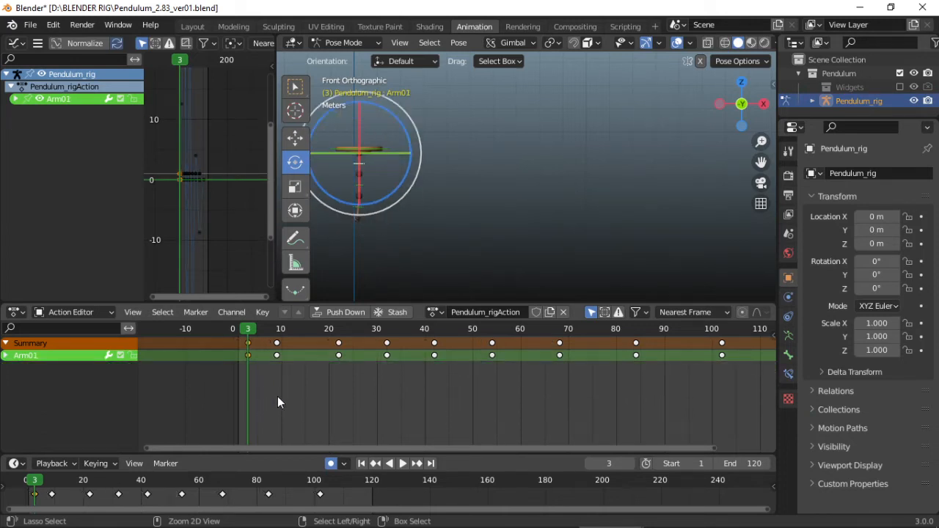
key("ctrl+z")
key("ctrl+z")
key("ctrl+z")
key("ctrl+z")
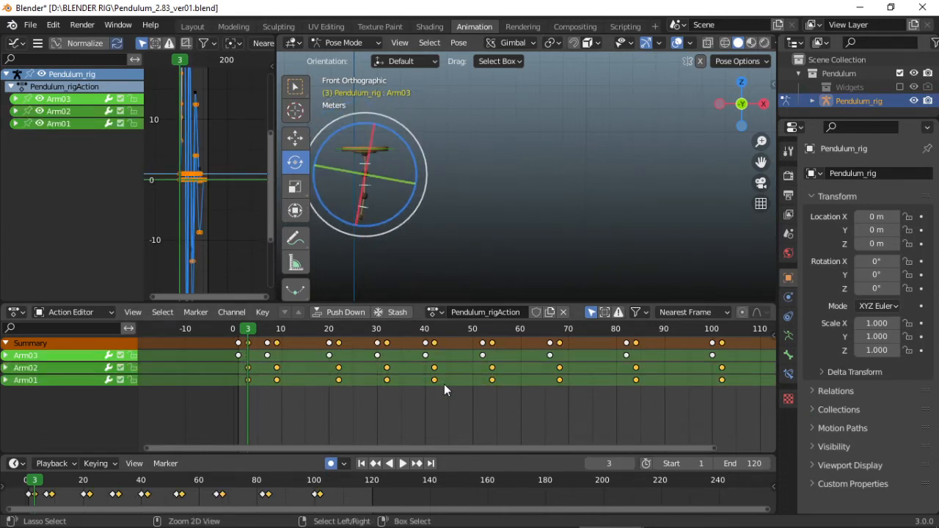
key("ctrl+z")
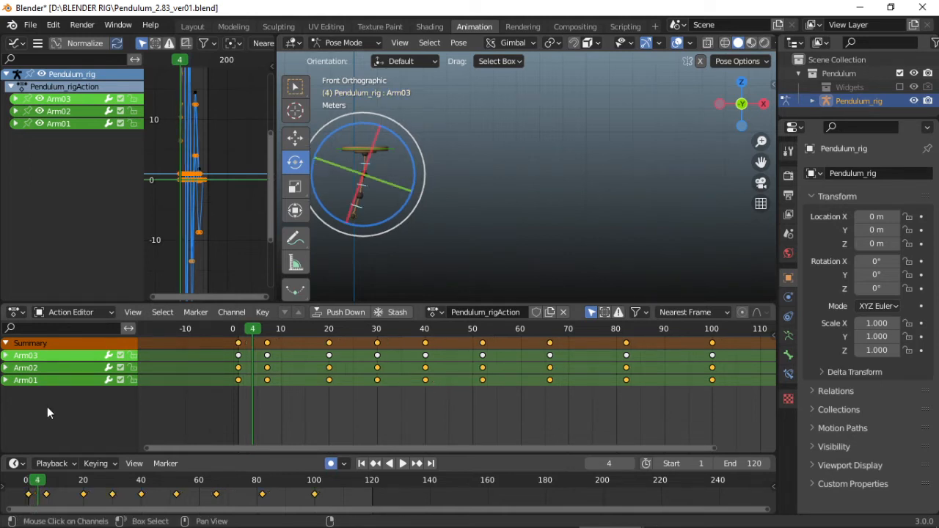
- Select all keyframes of Arm03 and Arm02, leaving Arm01 out, and shift them 2 frames later so they start at frame 3
left_click(238, 358)
key("b")
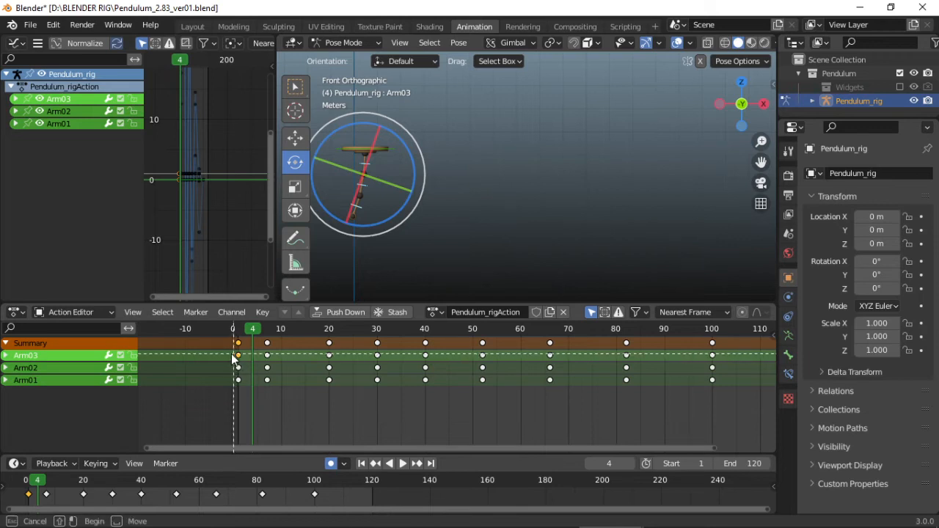
left_click_drag(794, 353, 766, 368)
scroll(236, 344, "up", 5)
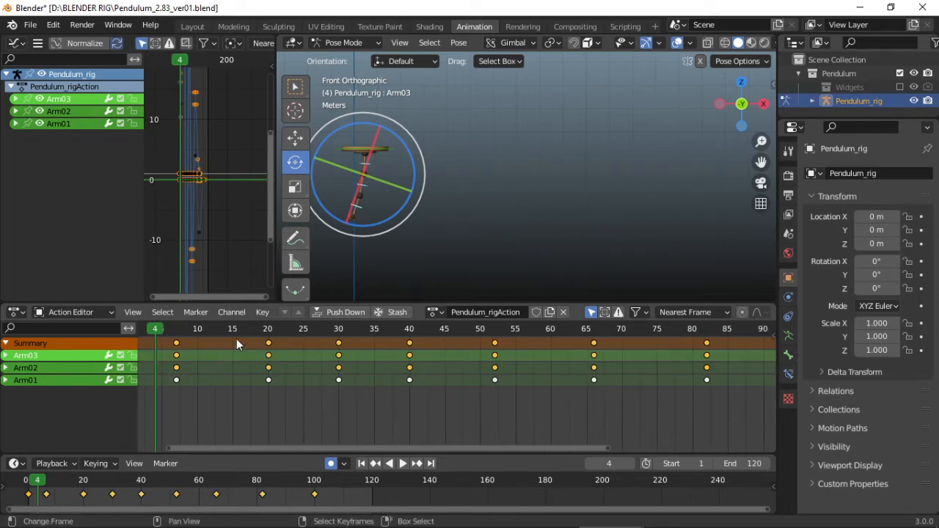
middle_click_drag(227, 381, 355, 398)
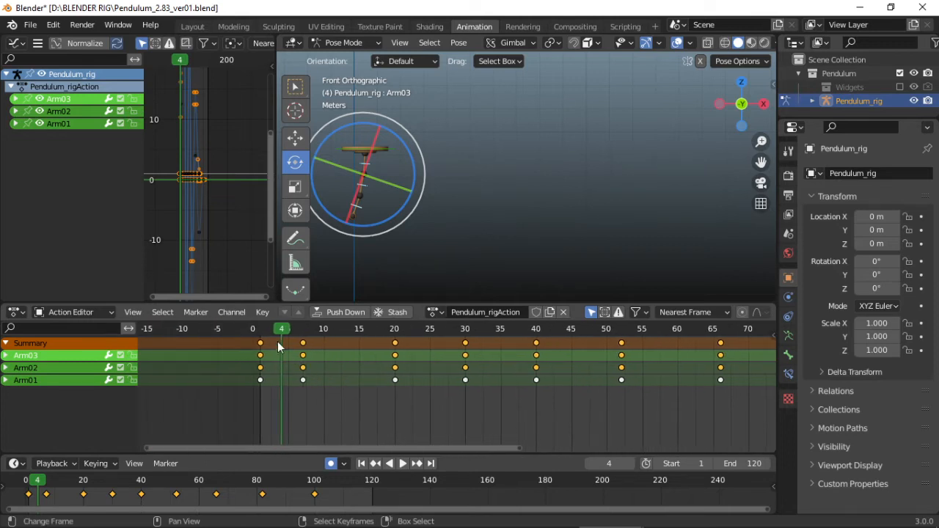
left_click(261, 329)
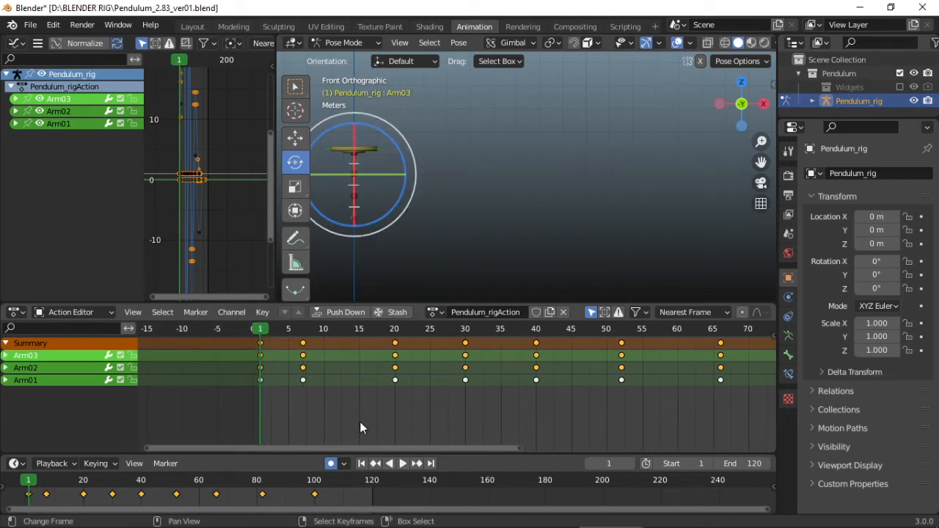
key("Right")
key("Right")
scroll(268, 371, "down", 1)
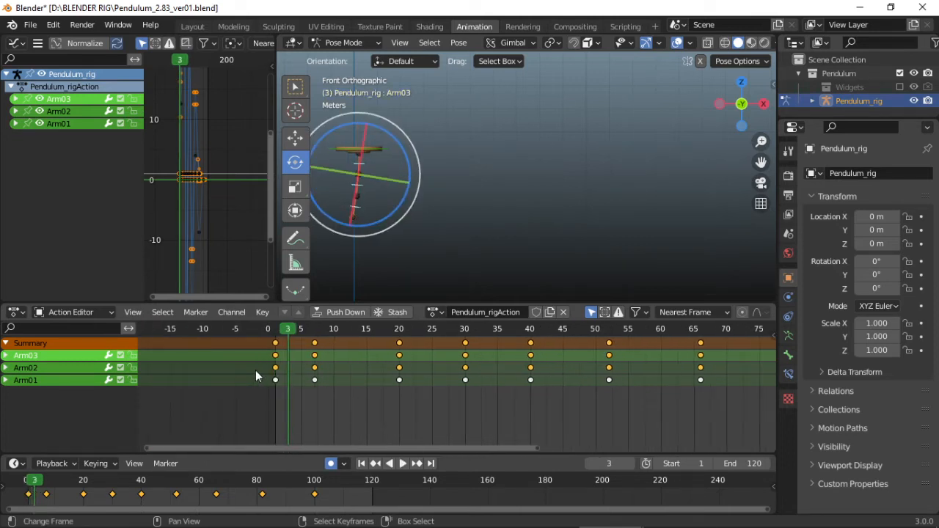
key("g")
left_click(269, 372)
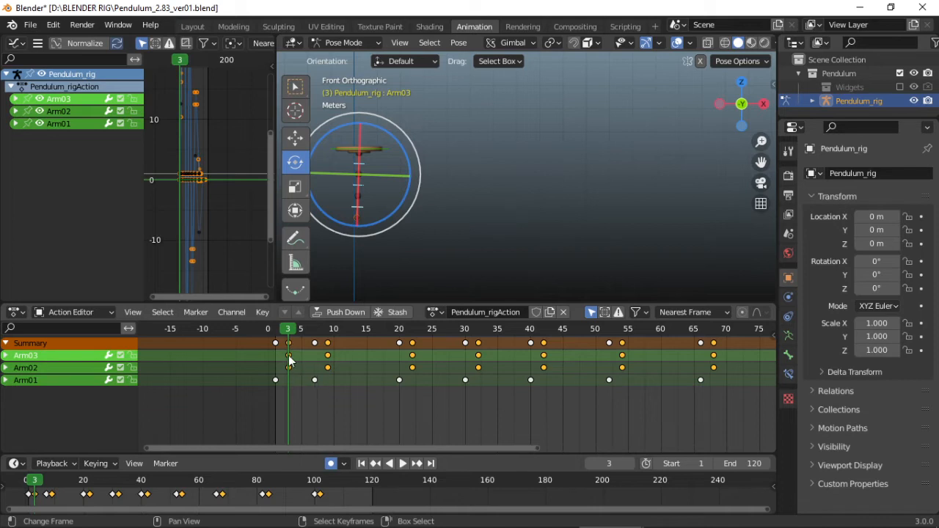
- Select only the Arm03 keyframes from frame 3 to 68 and shift them 3 frames later, starting at frame 6
left_click(314, 379)
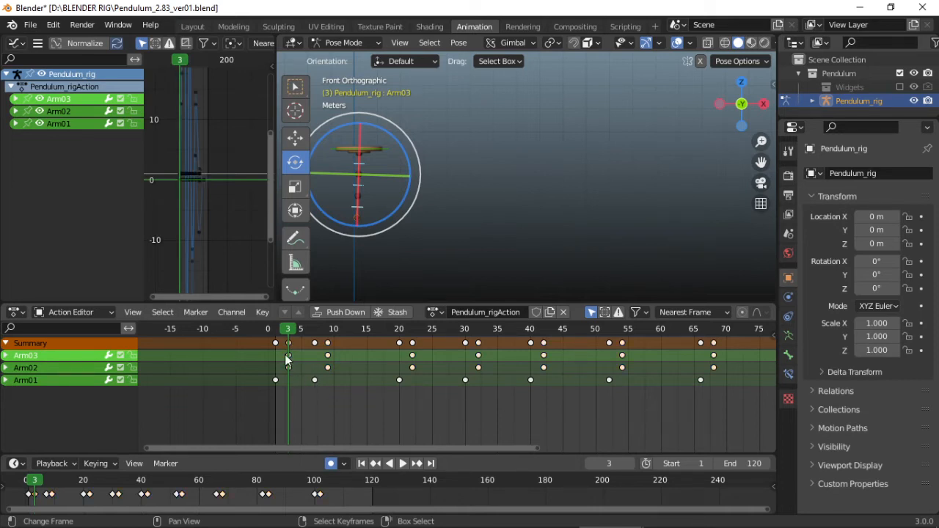
scroll(274, 357, "down", 2)
left_click_drag(269, 353, 698, 361)
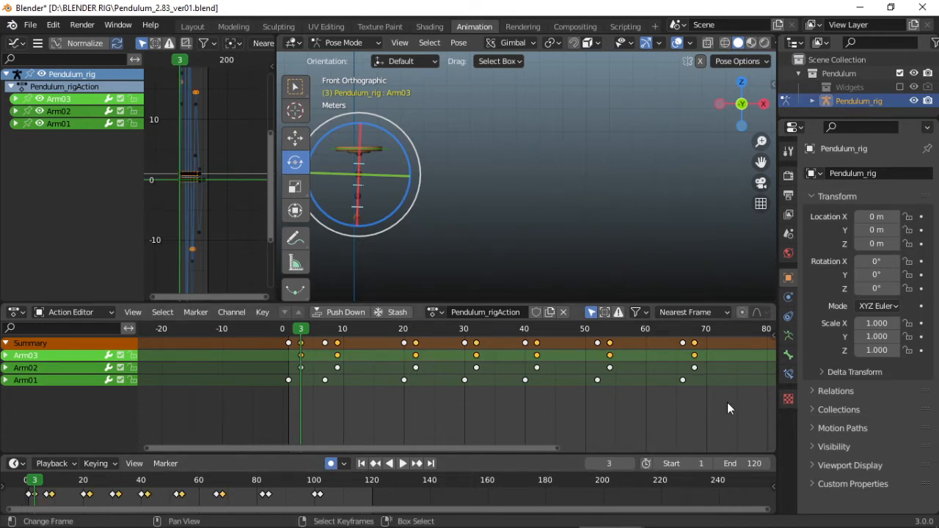
key("Right")
key("Right")
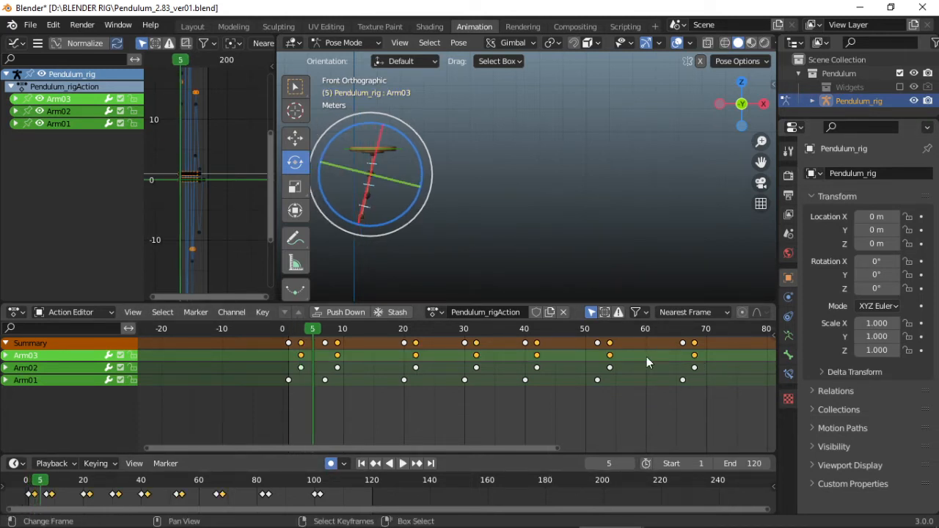
key("Right")
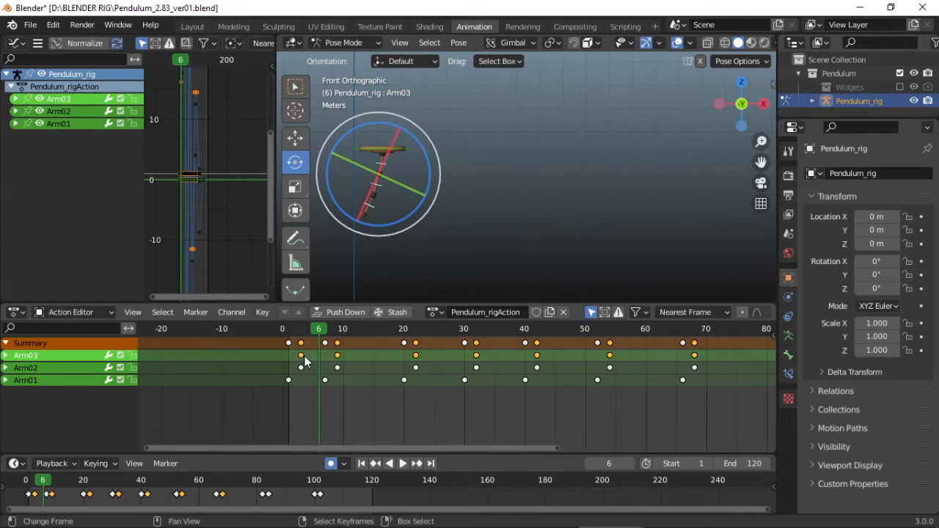
left_click_drag(304, 356, 323, 370)
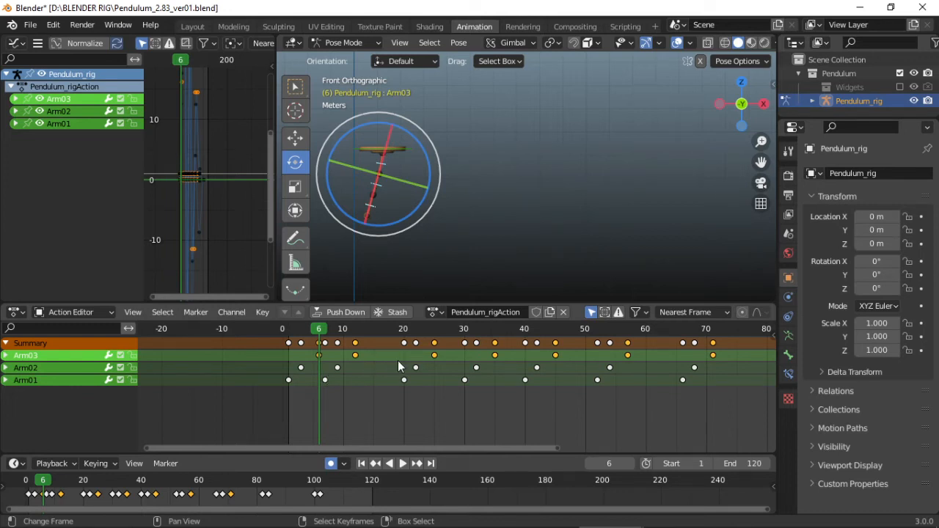
- Play back the animation to review the overlapping arm motion, and stop it
left_click(402, 464)
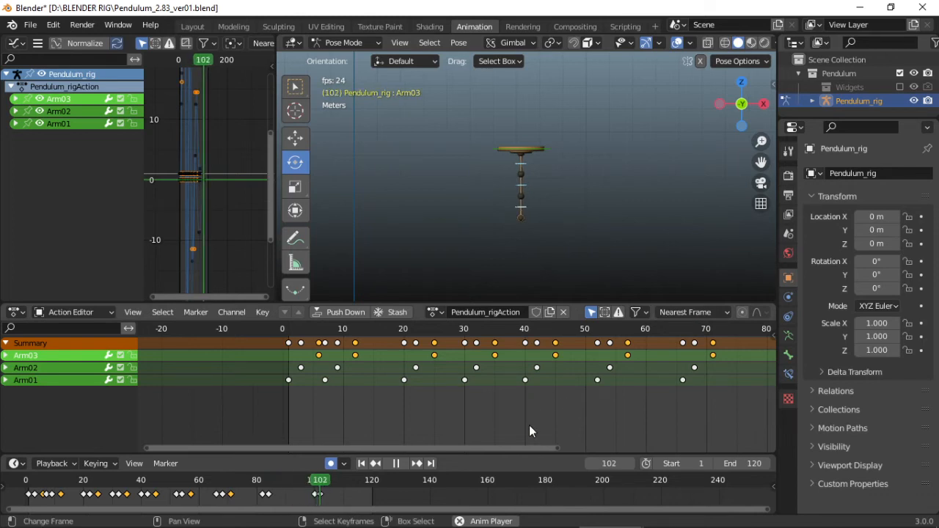
left_click(395, 463)
scroll(513, 165, "down", 6)
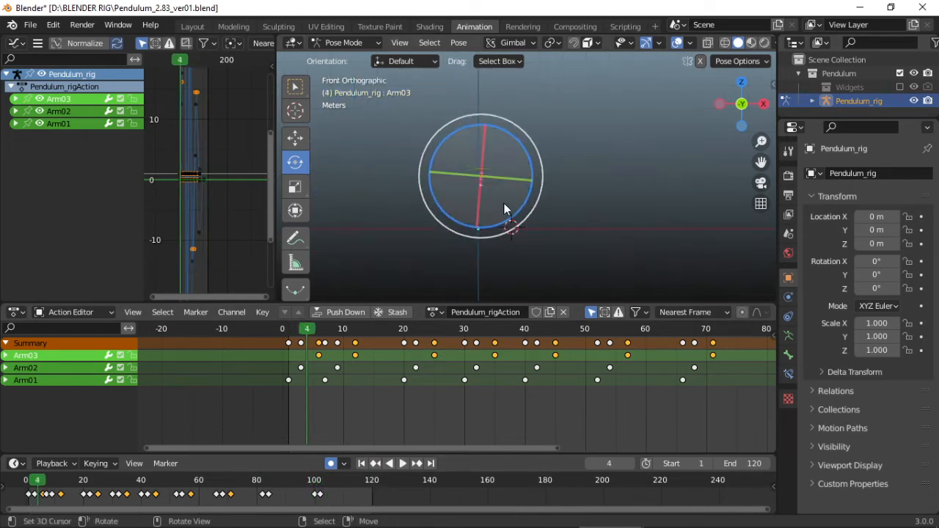
scroll(506, 204, "up", 6)
scroll(504, 203, "down", 4)
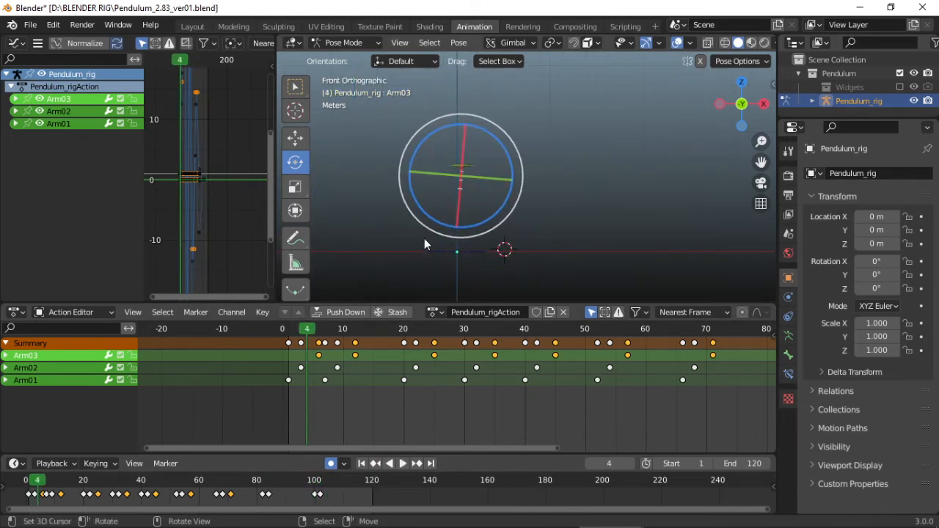
scroll(500, 155, "up", 4)
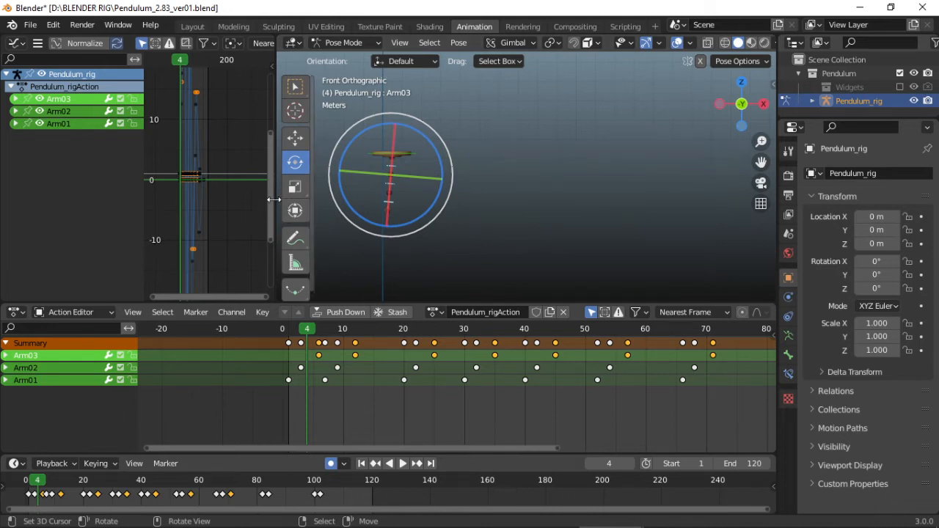
- Widen the 3D viewport, deselect the arm bones, and select the Body bone
left_click_drag(280, 195, 231, 205)
scroll(540, 163, "down", 4)
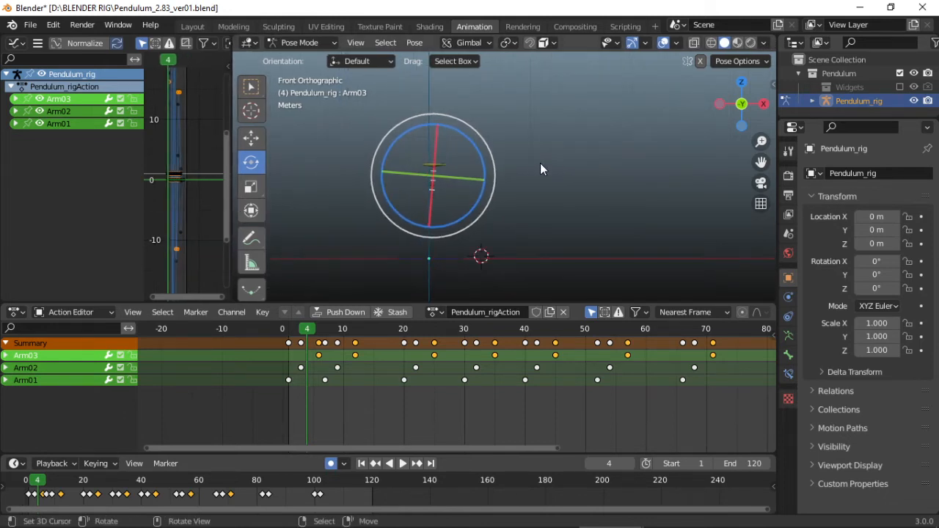
left_click(540, 164)
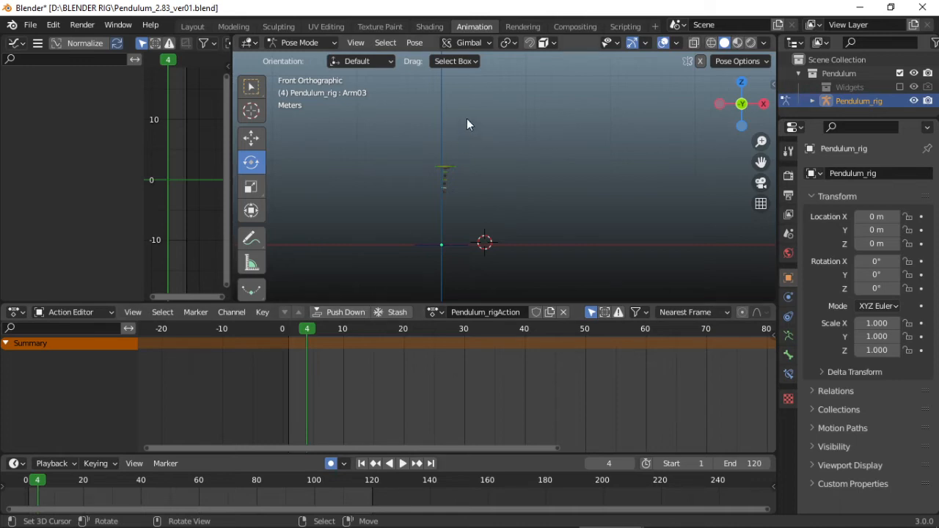
scroll(448, 171, "up", 3)
left_click(407, 149)
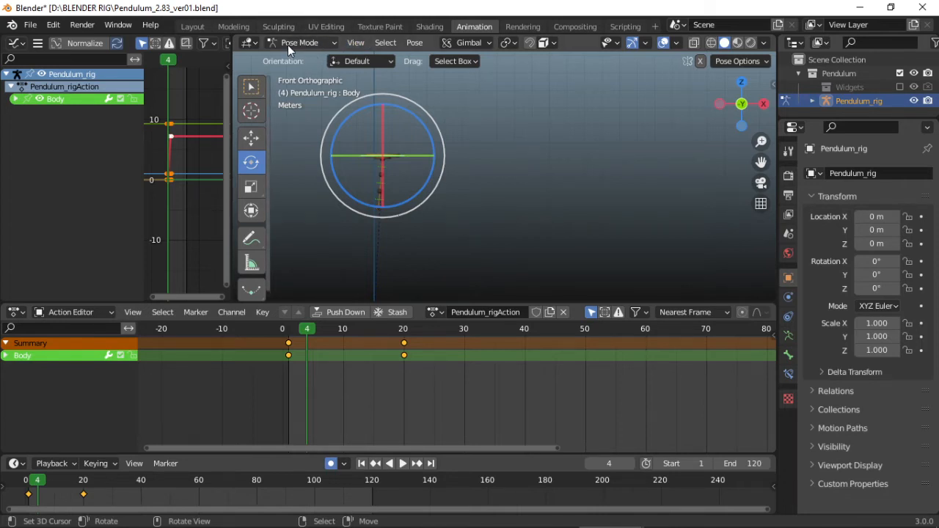
key("Print")
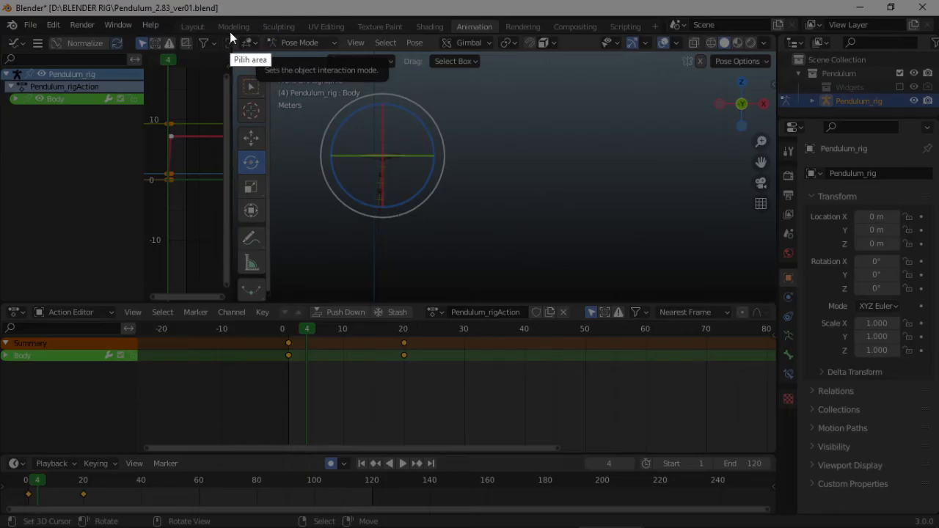
left_click_drag(230, 31, 779, 320)
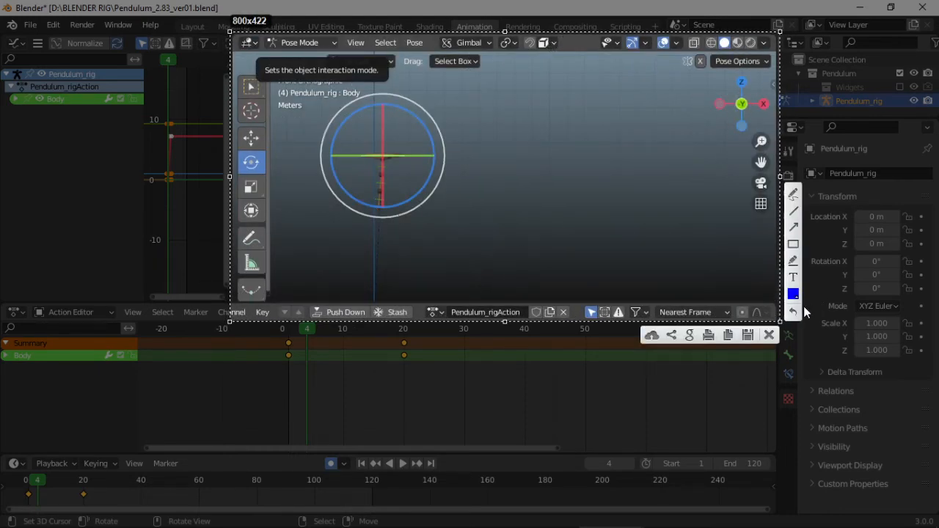
left_click(768, 335)
- Flip the 3D viewport's header to the bottom of its area and back to the top
right_click(586, 45)
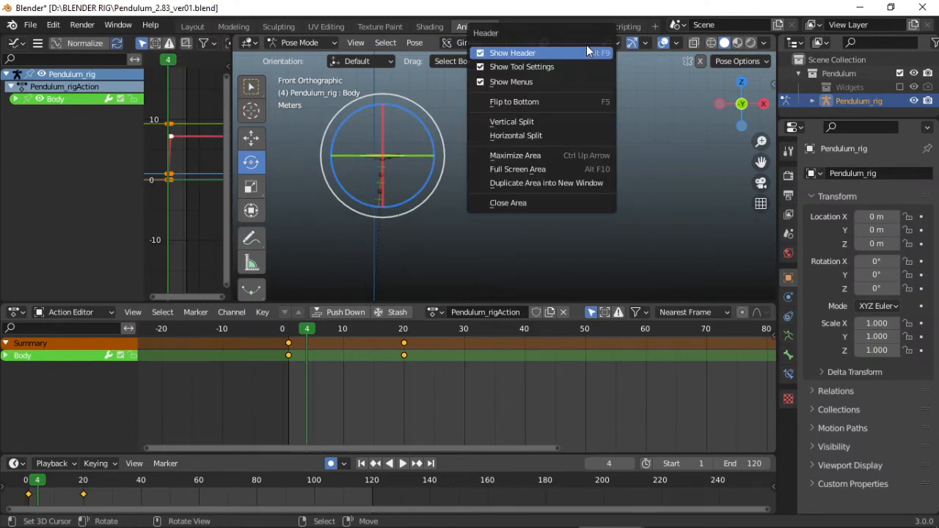
left_click(531, 103)
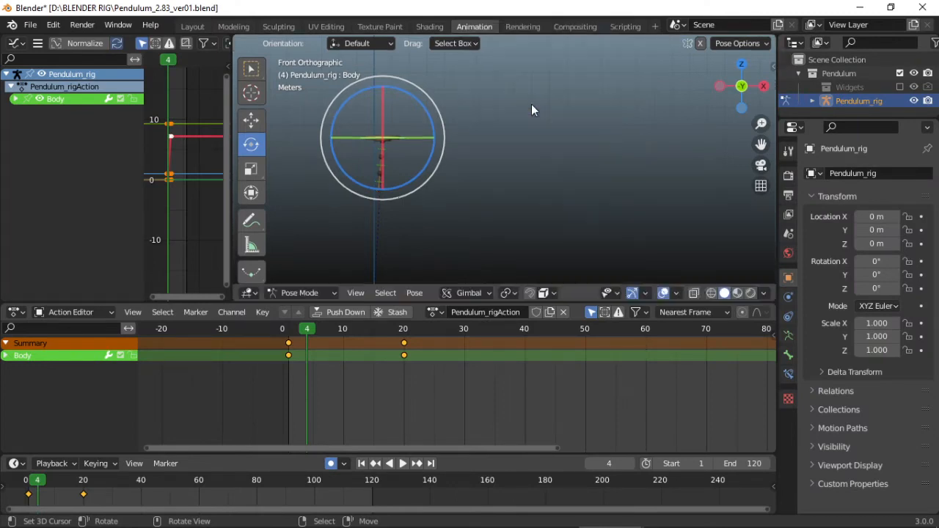
right_click(587, 293)
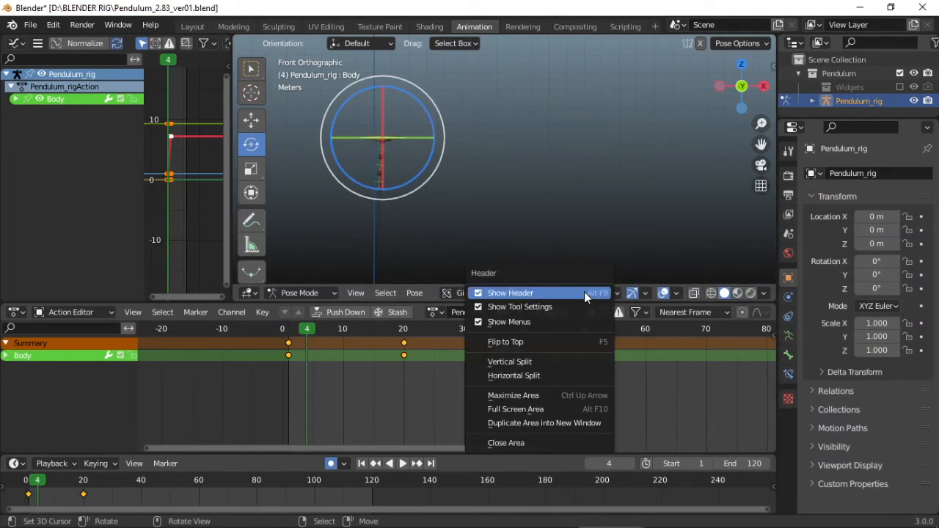
left_click(541, 342)
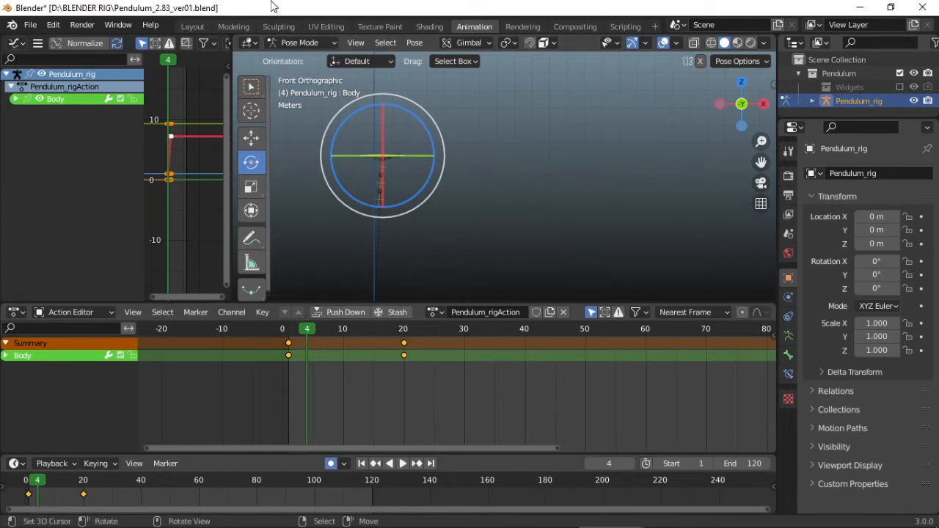
middle_click_drag(456, 168, 325, 146, "shift")
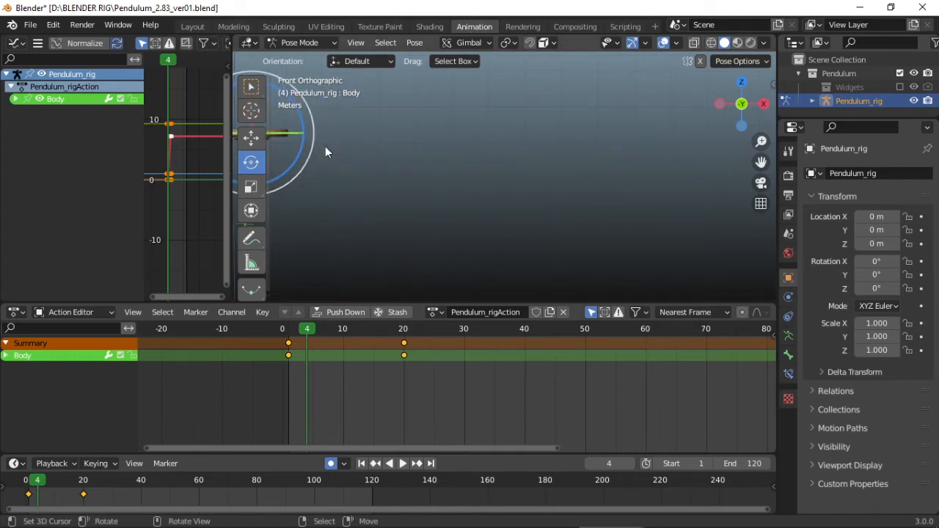
- Switch the pendulum rig from Pose Mode to Object Mode and deselect it
middle_click_drag(526, 166, 591, 182, "shift")
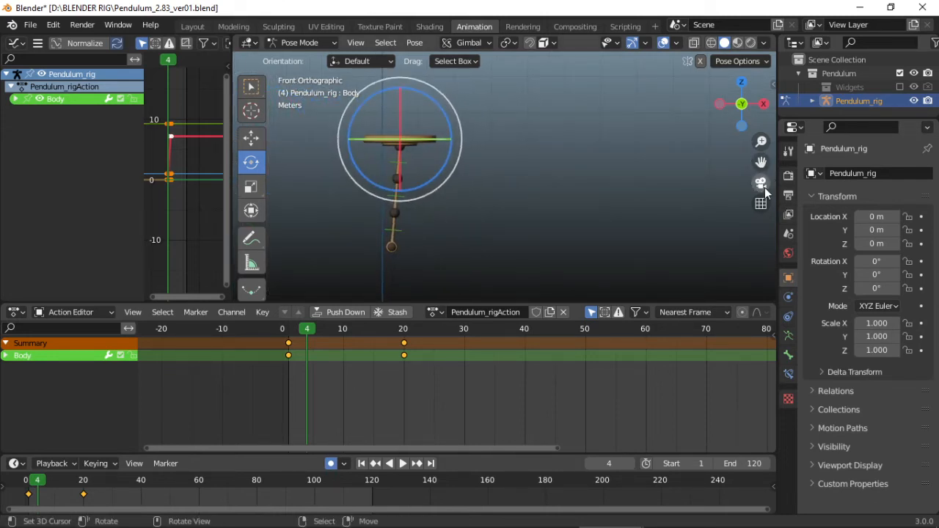
scroll(336, 203, "down", 3)
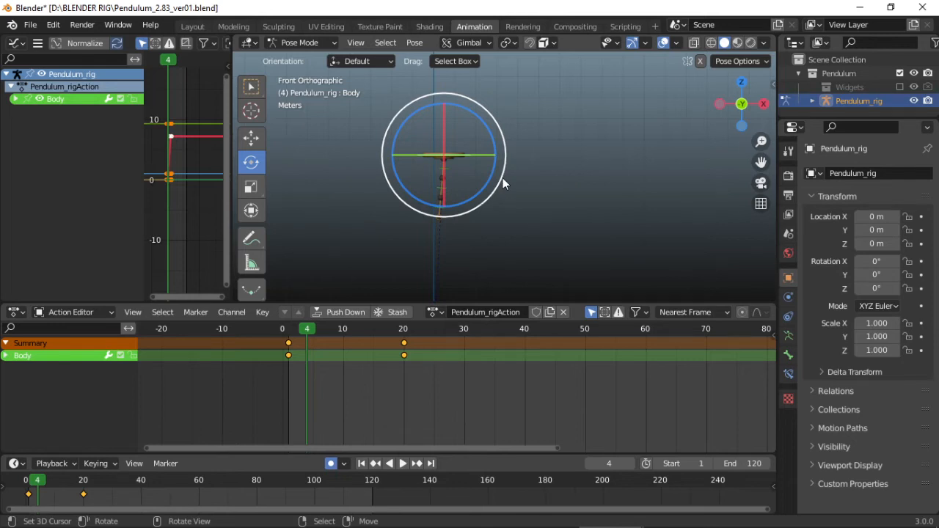
key("alt+a")
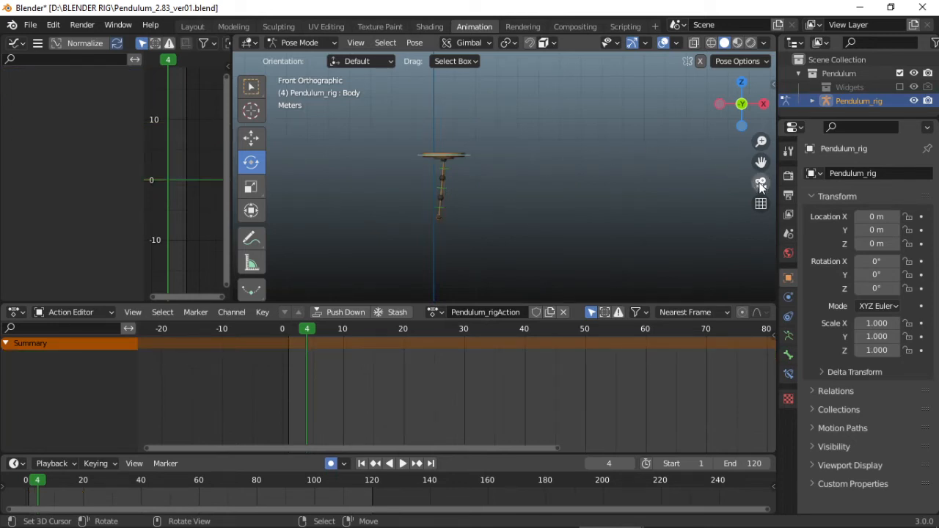
left_click(466, 155)
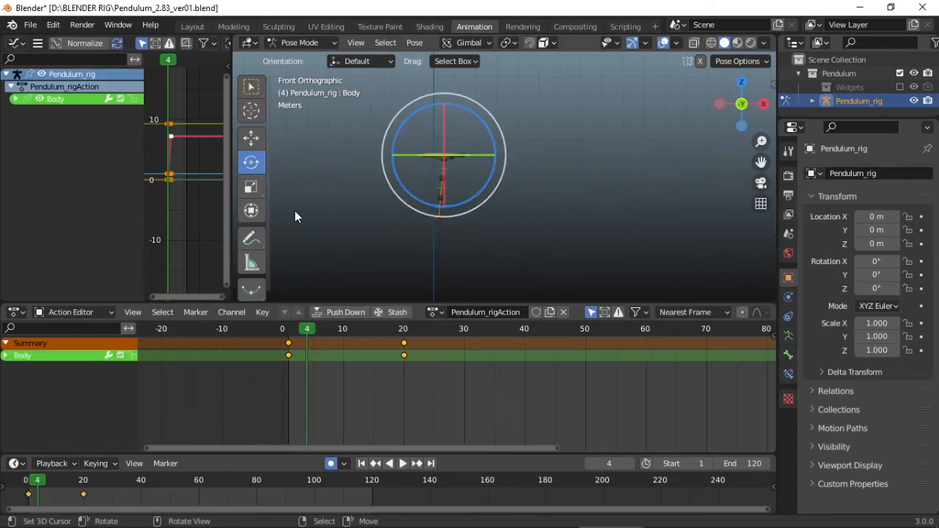
left_click(293, 43)
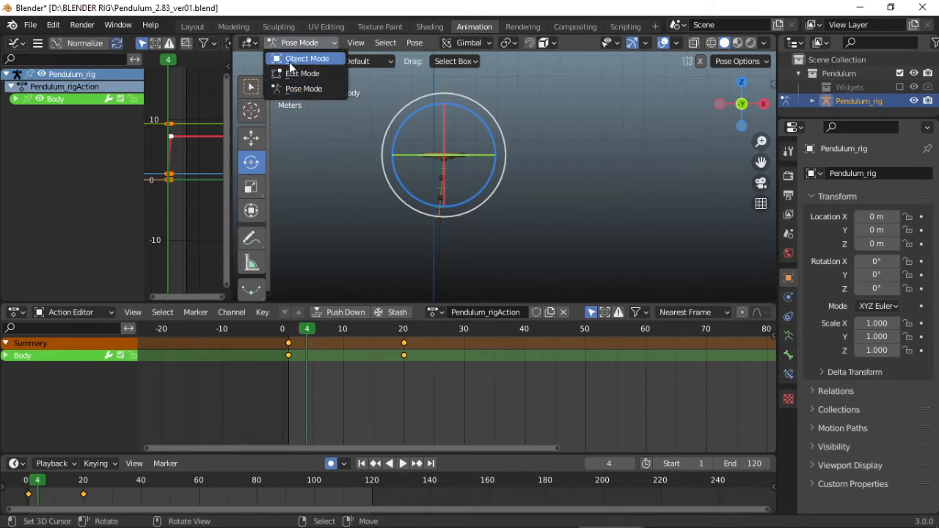
left_click(289, 60)
left_click(595, 149)
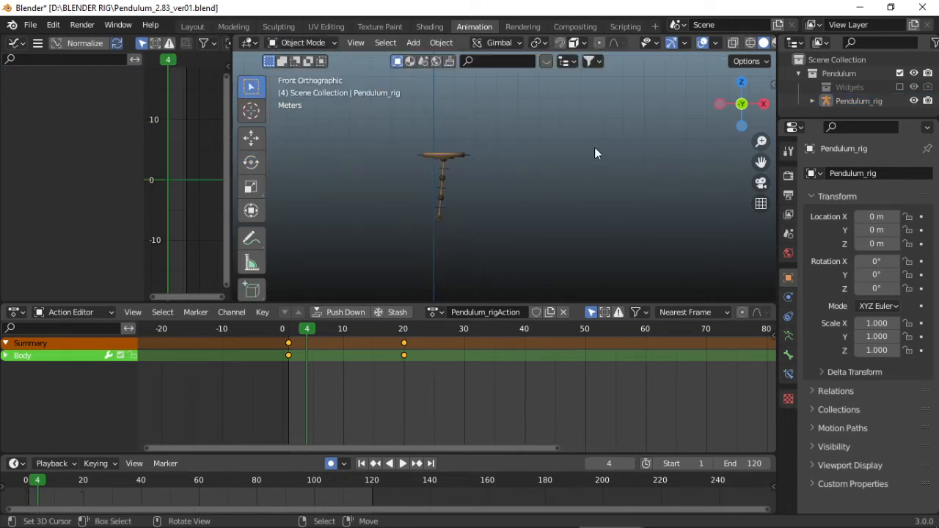
- Reset the 3D cursor to the world origin and add a camera there, checking it from front and perspective views
scroll(492, 151, "down", 5)
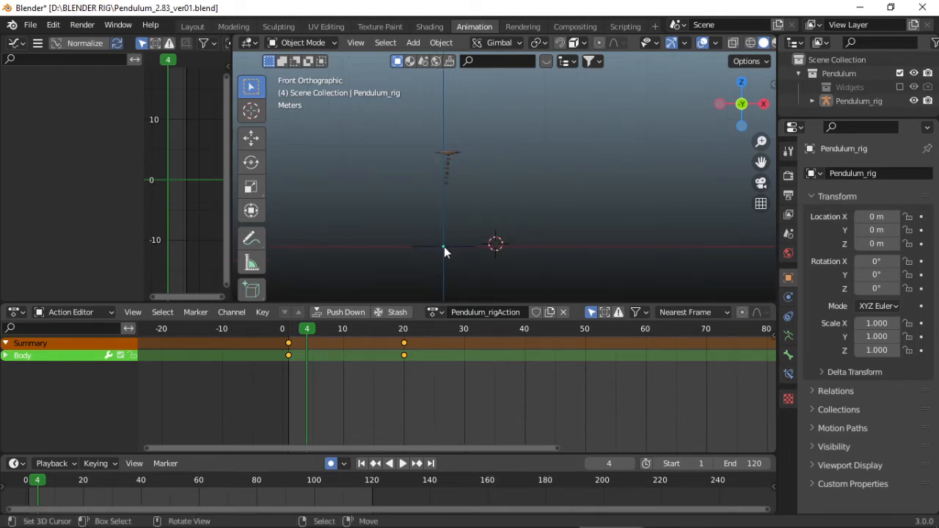
key("shift+c")
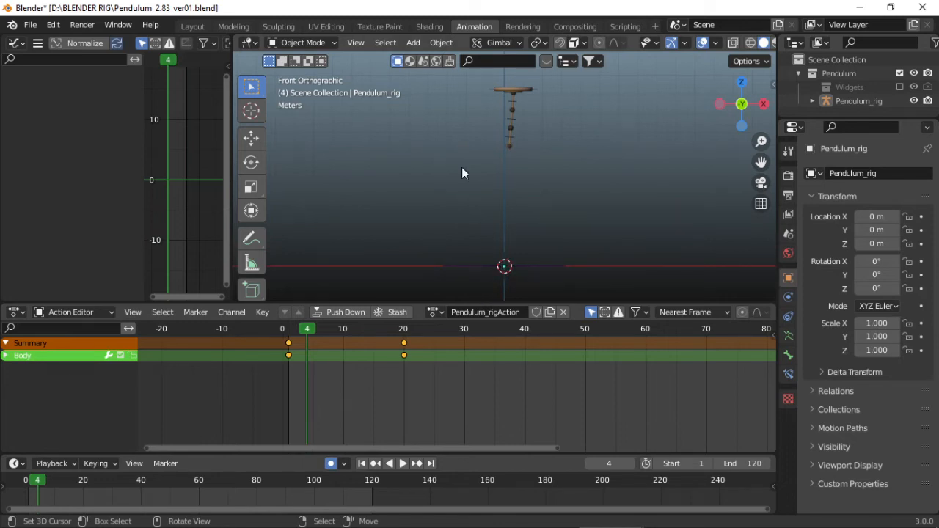
left_click(414, 43)
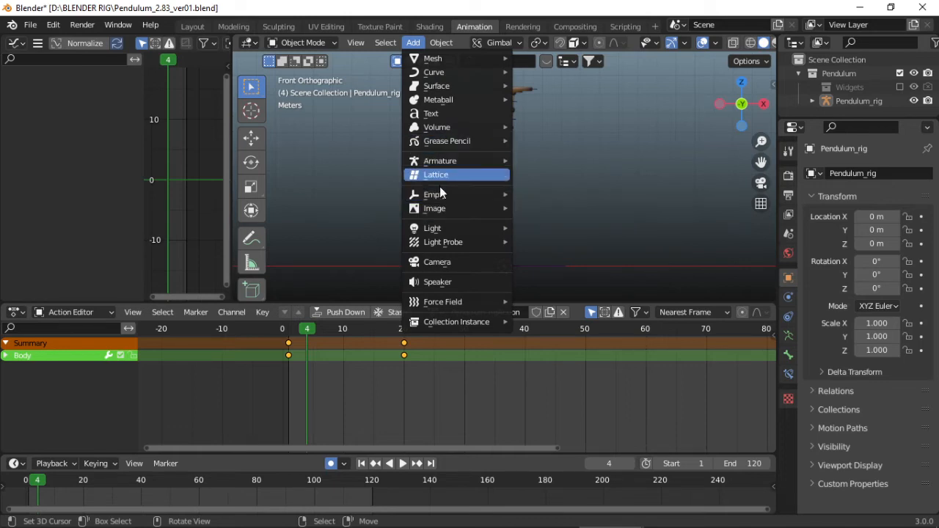
mouse_move(438, 232)
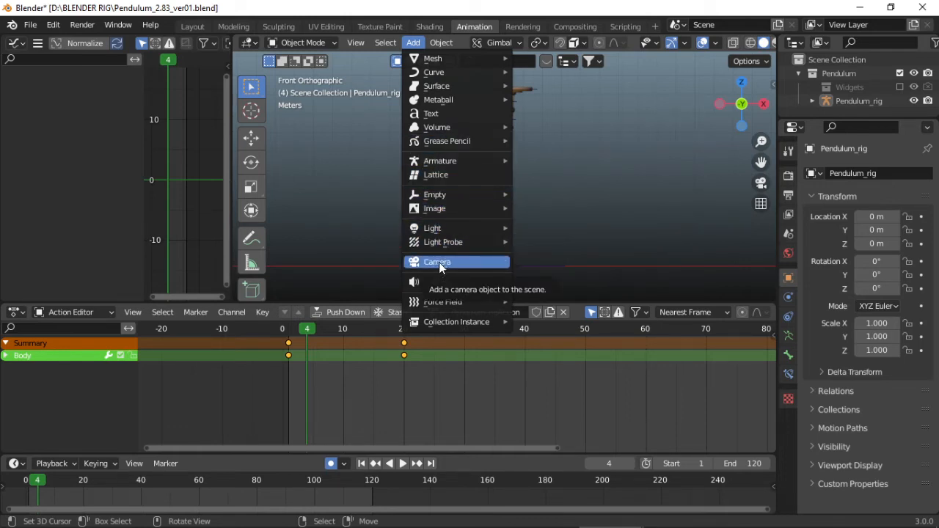
left_click(438, 262)
middle_click_drag(400, 235, 448, 199)
key("KP_1")
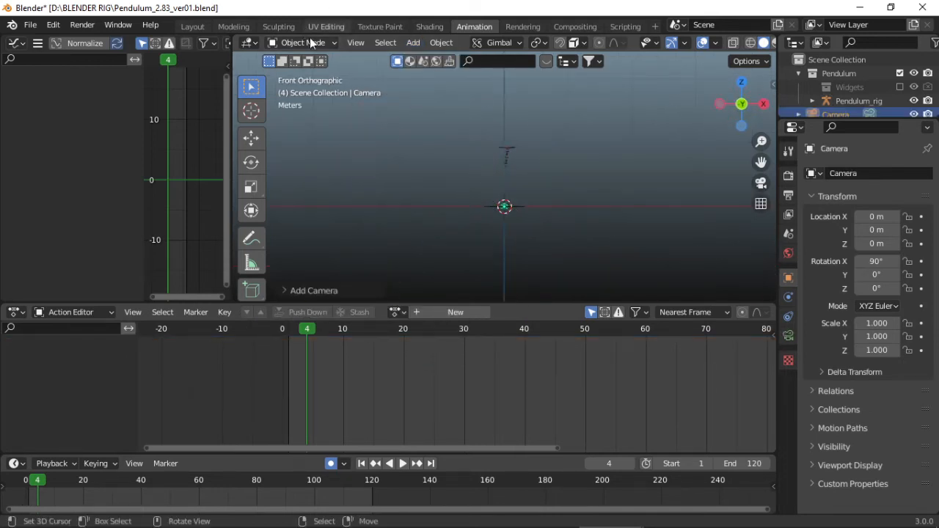
scroll(452, 184, "up", 3)
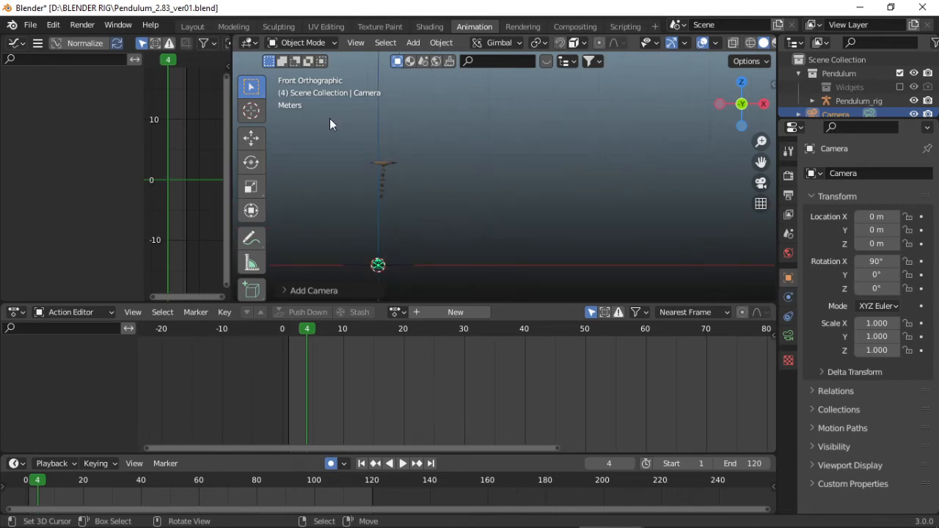
middle_click_drag(423, 204, 436, 168, "shift")
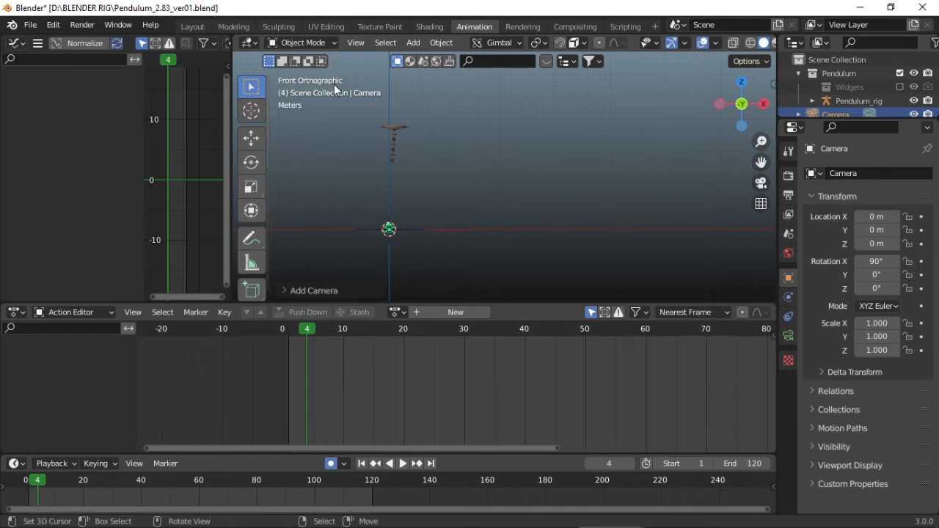
middle_click_drag(448, 184, 464, 193)
key("KP_1")
middle_click_drag(473, 142, 512, 182)
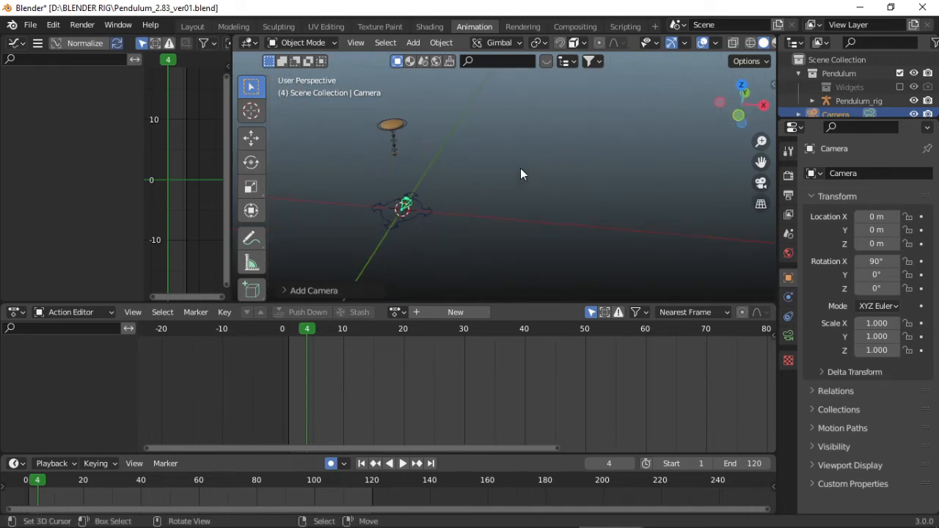
- Collapse the Screencast Keys settings and enable the key and mouse display in the 3D viewport
key("n")
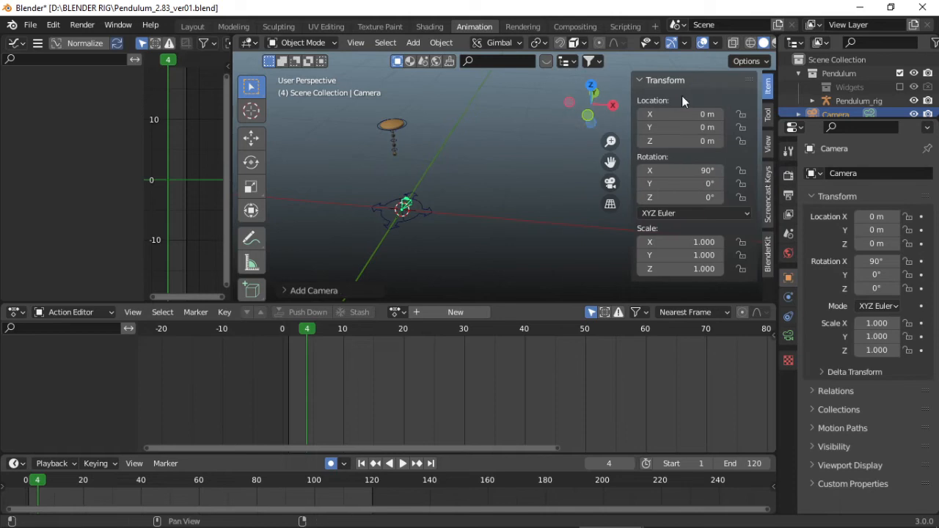
left_click(771, 208)
key("n")
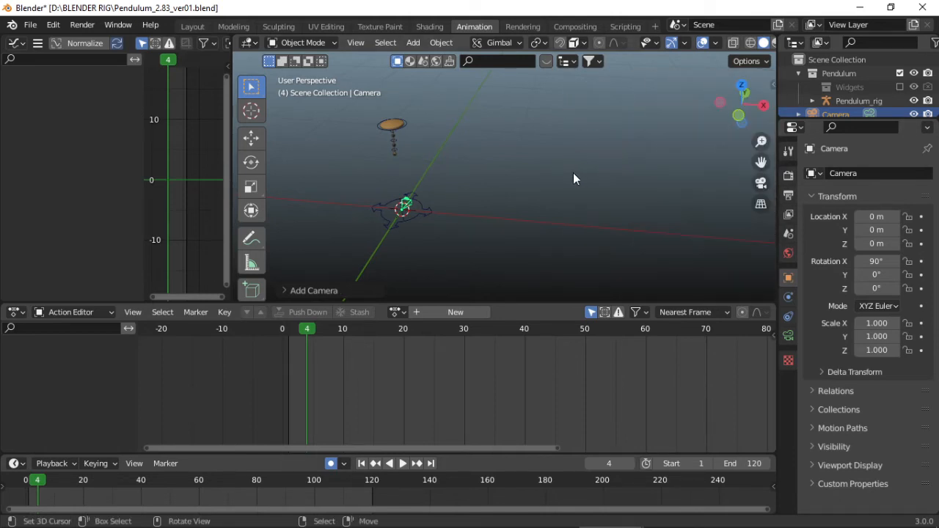
key("KP_1")
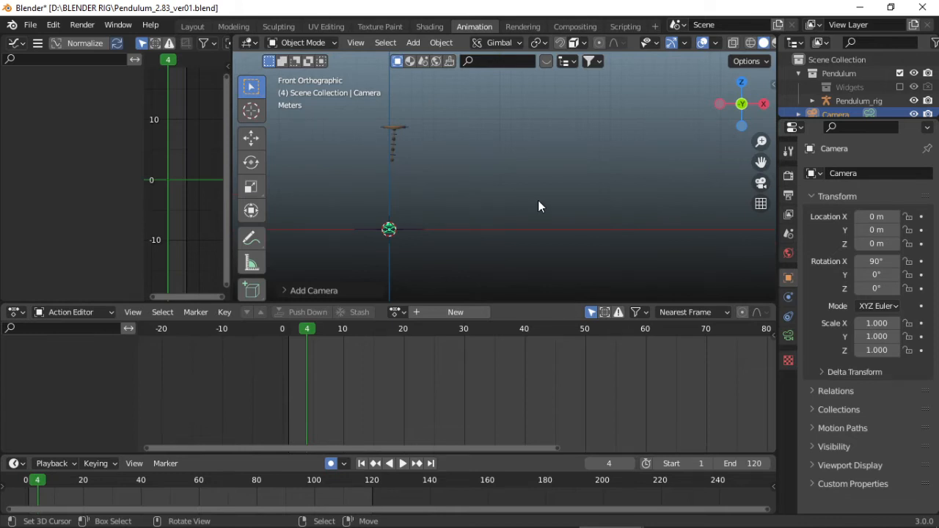
key("n")
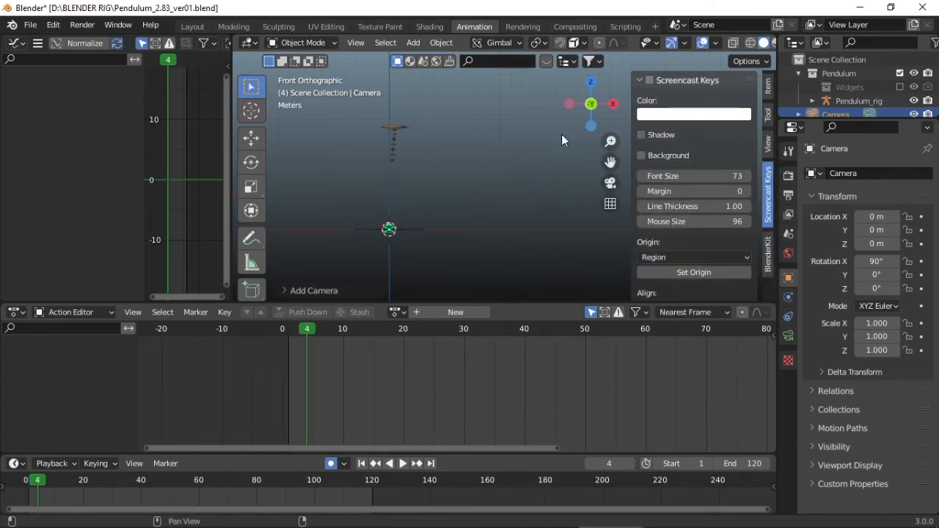
left_click(640, 80)
key("n")
key("n")
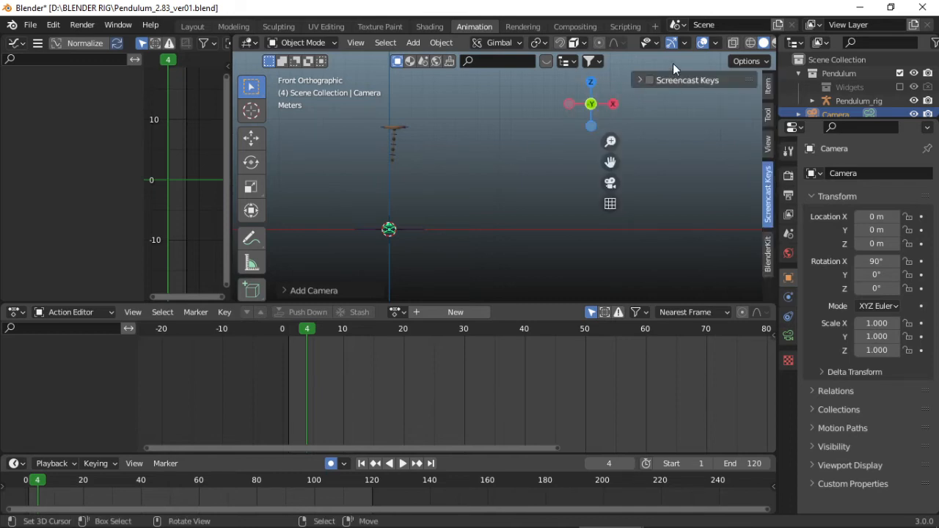
left_click(651, 81)
key("n")
- Frame the pendulum with travel space beside it in front view and align the camera to that view
scroll(498, 190, "down", 3)
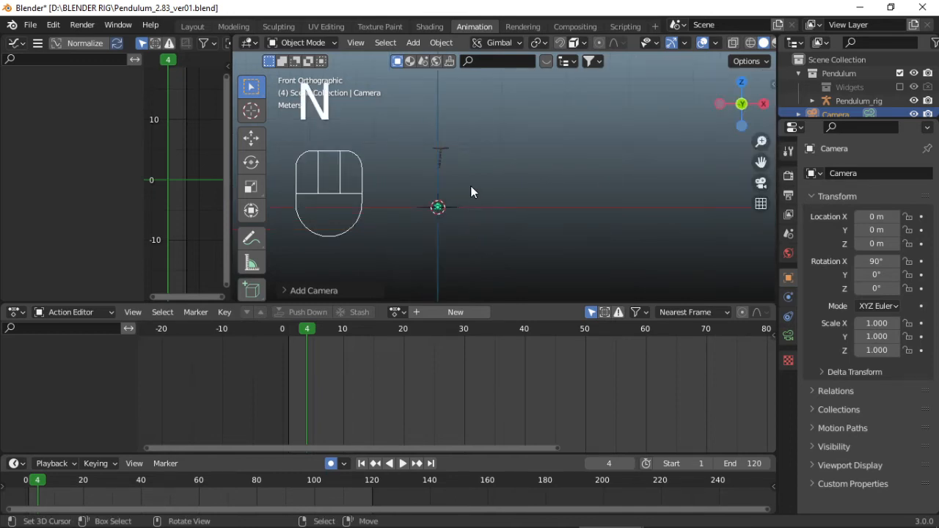
scroll(470, 187, "up", 4)
middle_click_drag(582, 180, 723, 190, "shift")
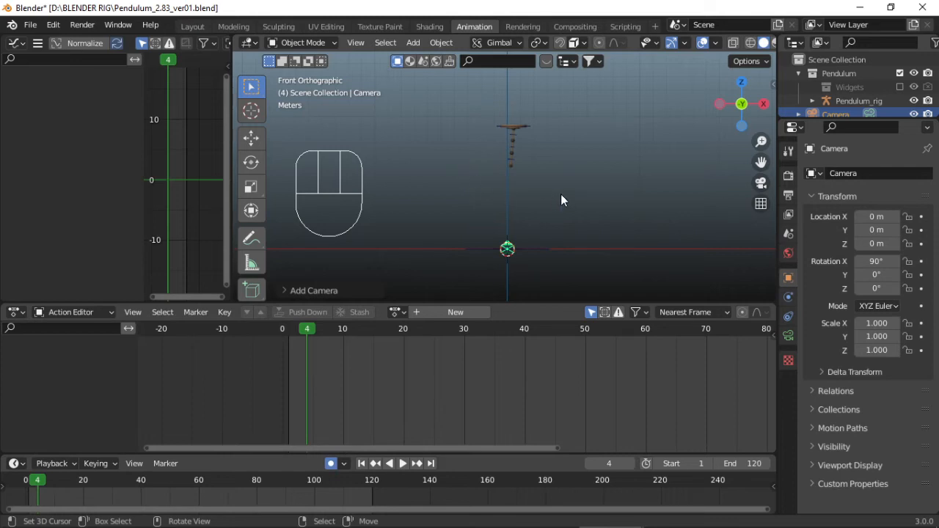
middle_click_drag(561, 199, 511, 194, "shift")
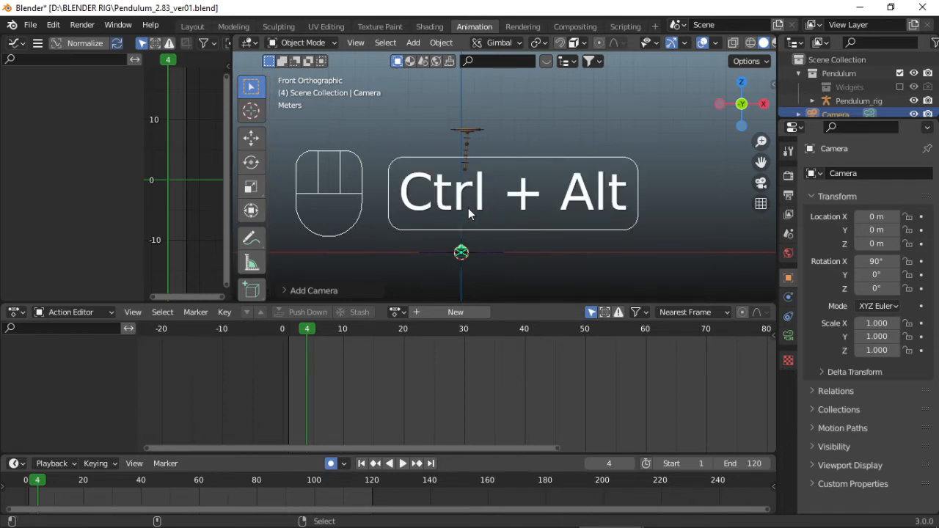
key("ctrl+alt+KP_0")
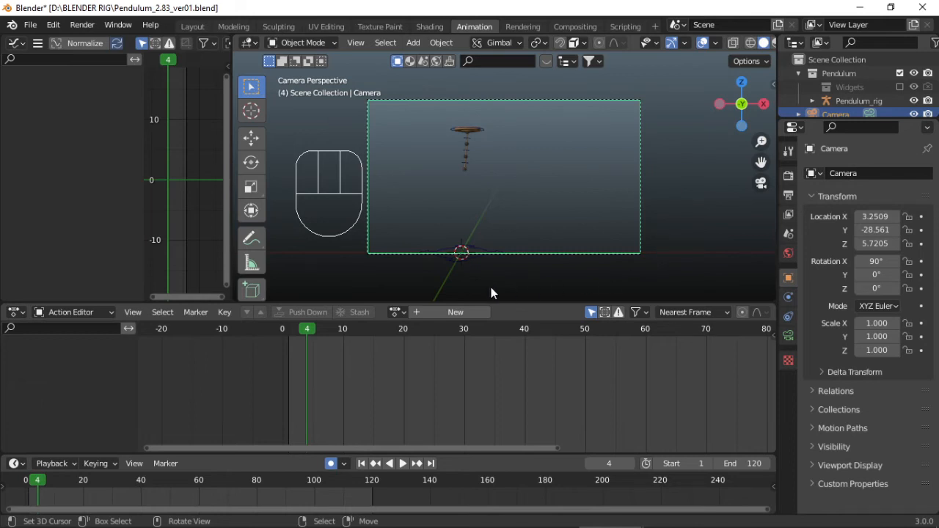
- Scrub to frame 31 and play the animation through the camera to check the framing, with the Action Editor range zoomed out, and stop playback
left_click_drag(306, 339, 470, 371)
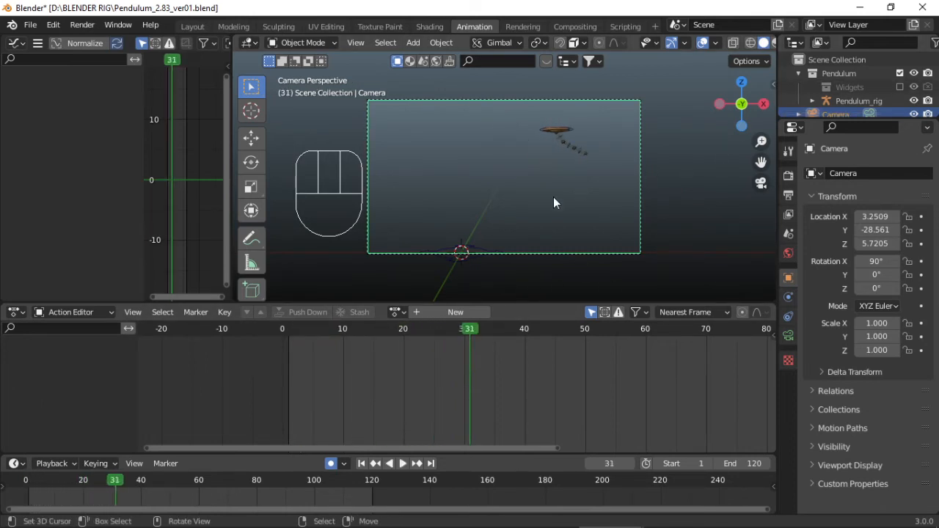
key("n")
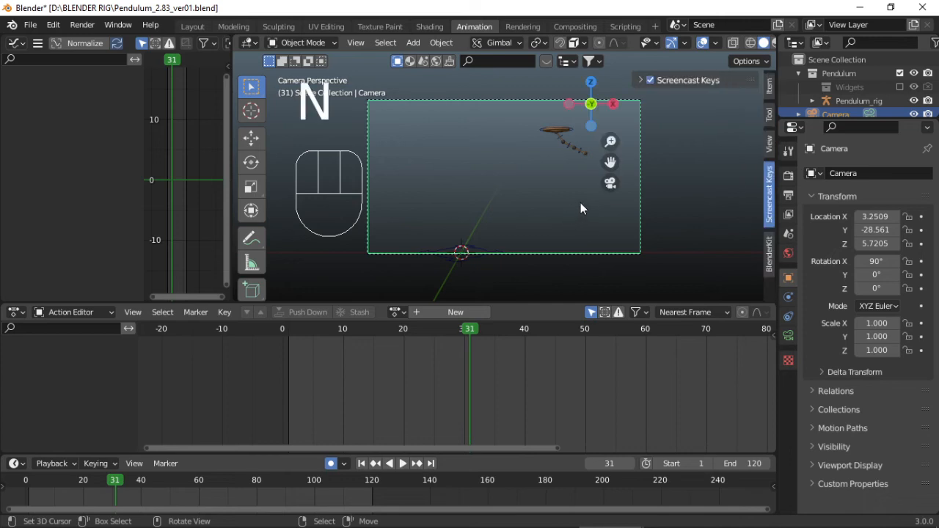
left_click(768, 143)
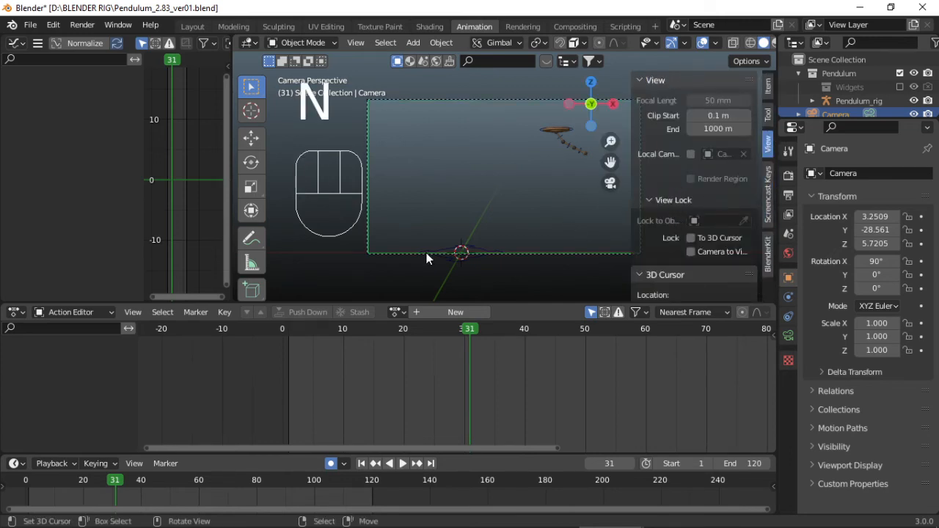
key("n")
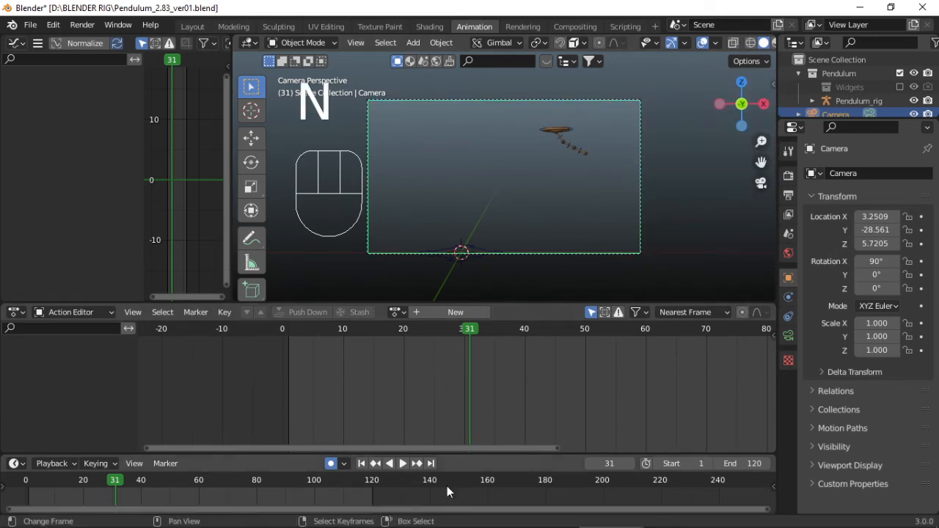
left_click(402, 464)
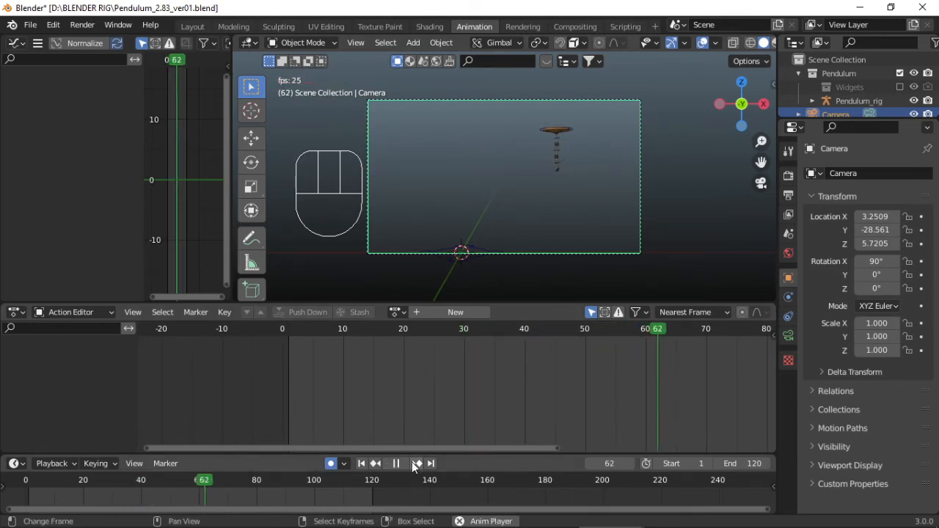
scroll(385, 371, "down", 2)
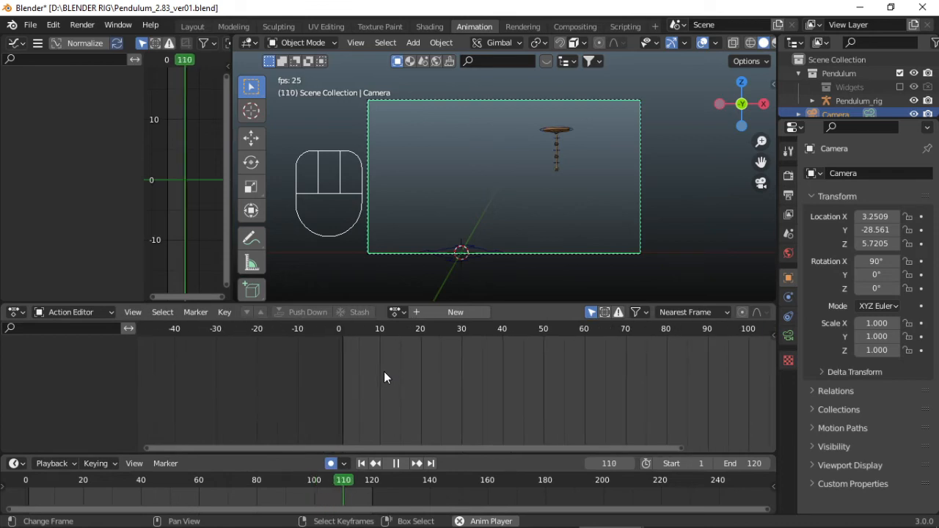
scroll(384, 371, "down", 2)
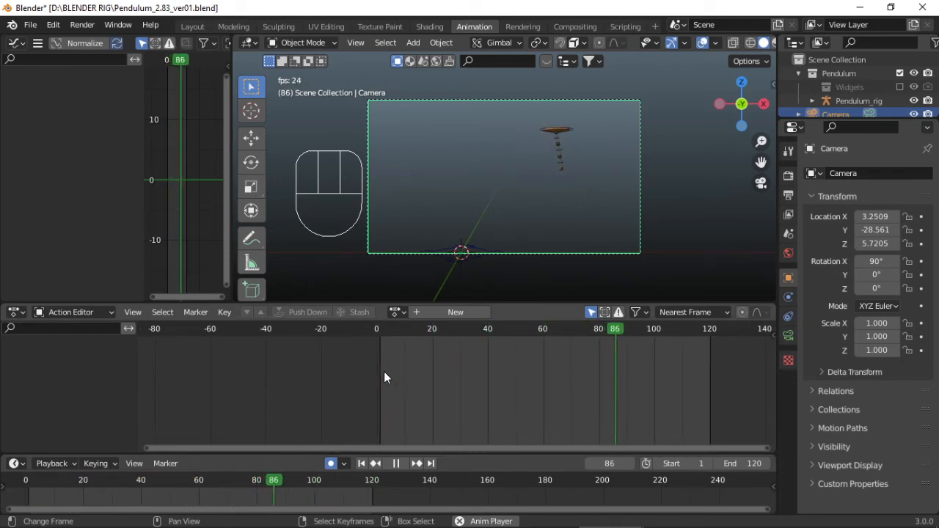
left_click(397, 464)
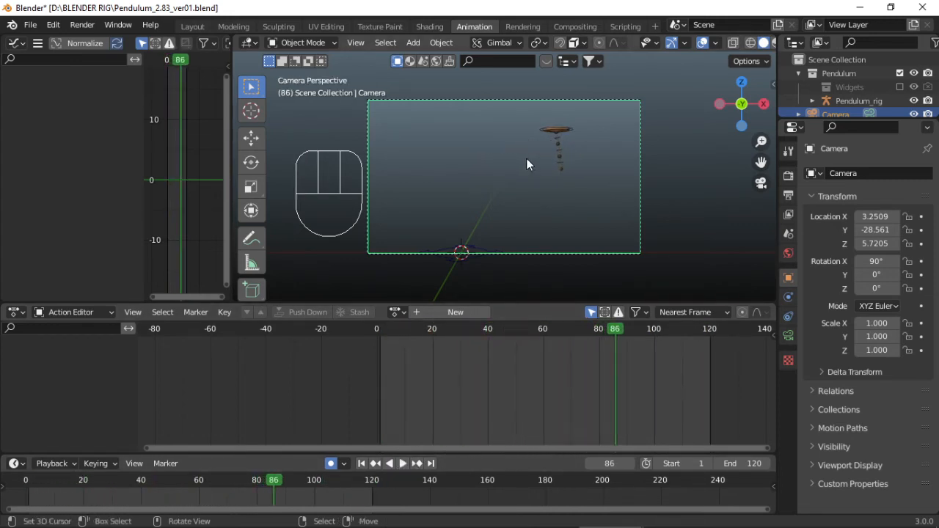
- Browse for the render output location and open the IX AN2 class folder on the DATA (D:) drive
left_click(786, 197)
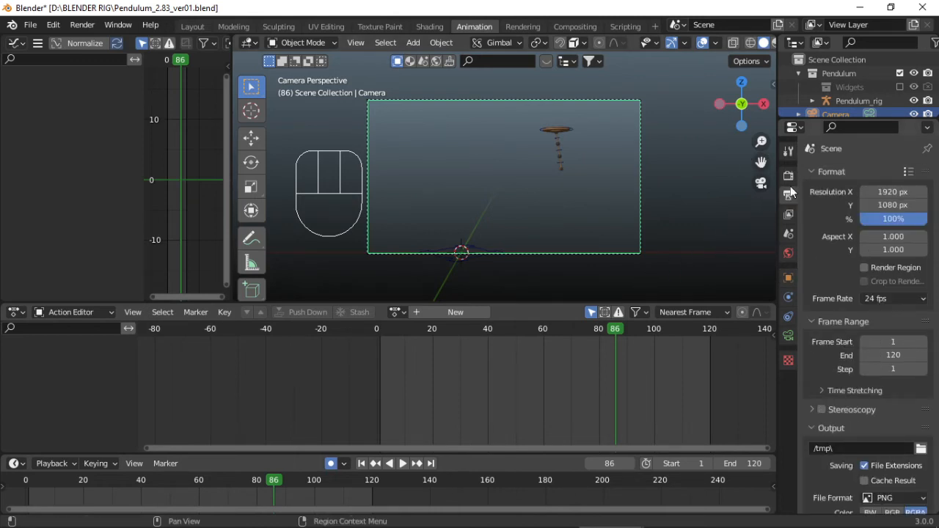
left_click_drag(891, 219, 925, 219)
scroll(903, 255, "down", 4)
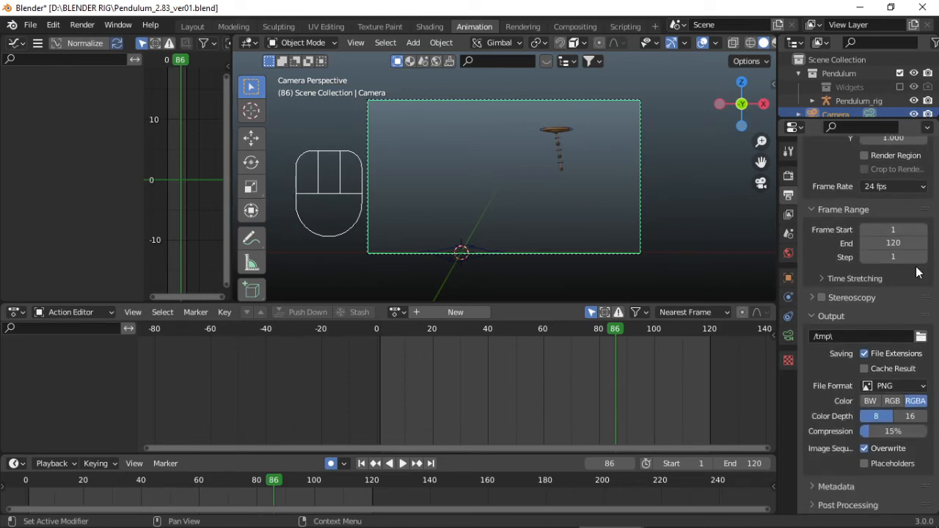
left_click(921, 337)
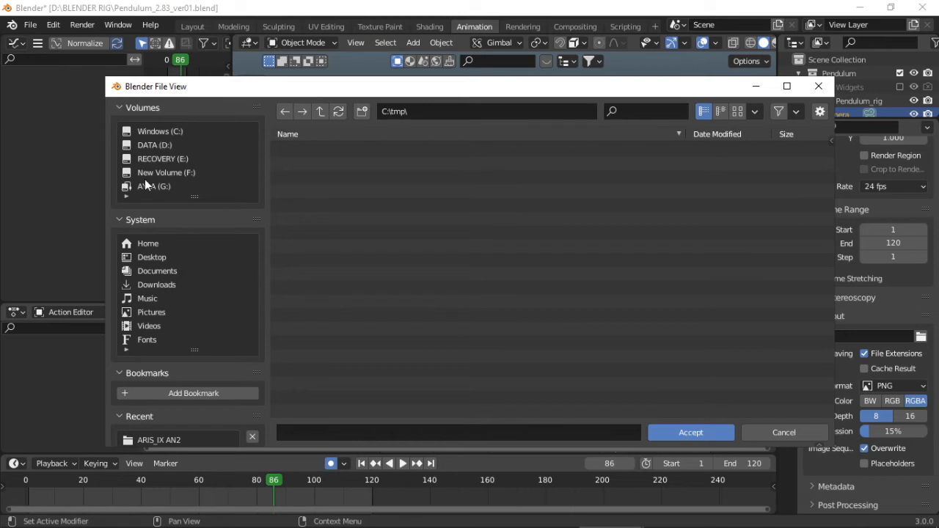
left_click(192, 144)
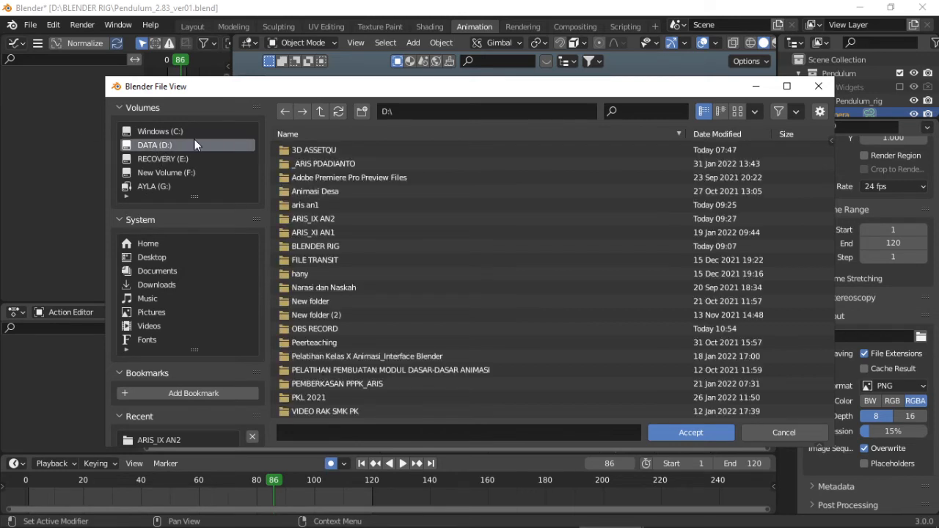
double_click(323, 219)
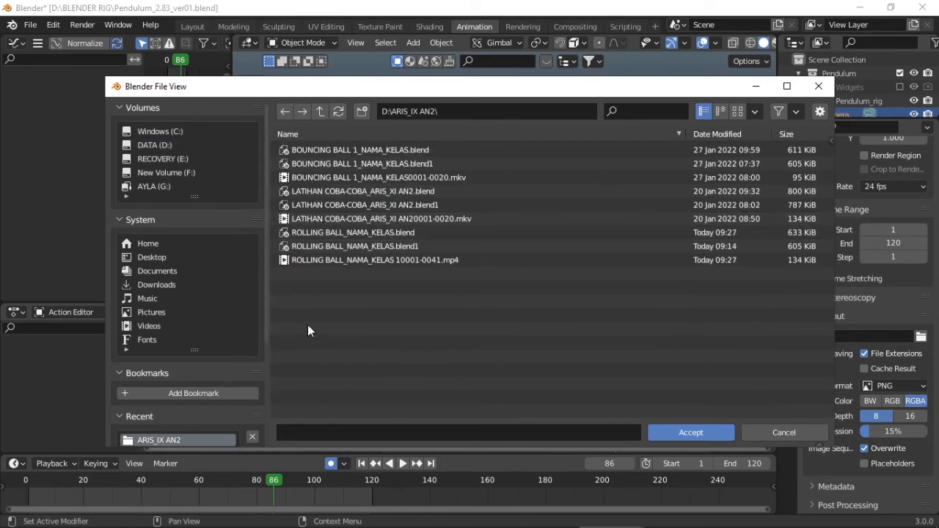
- Name the output file "PENDULUM BASIC" followed by the author's name and "XI AN2", joined by underscores, and accept the path
left_click(324, 435)
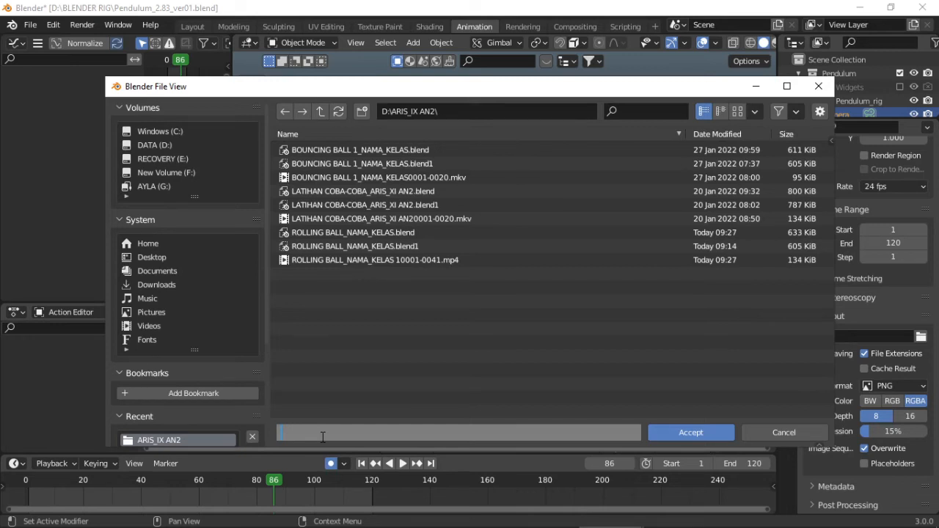
type("PENDULUM BAS")
type("IC_ARIOS")
key("BackSpace")
type("S_XI AN2")
left_click(697, 435)
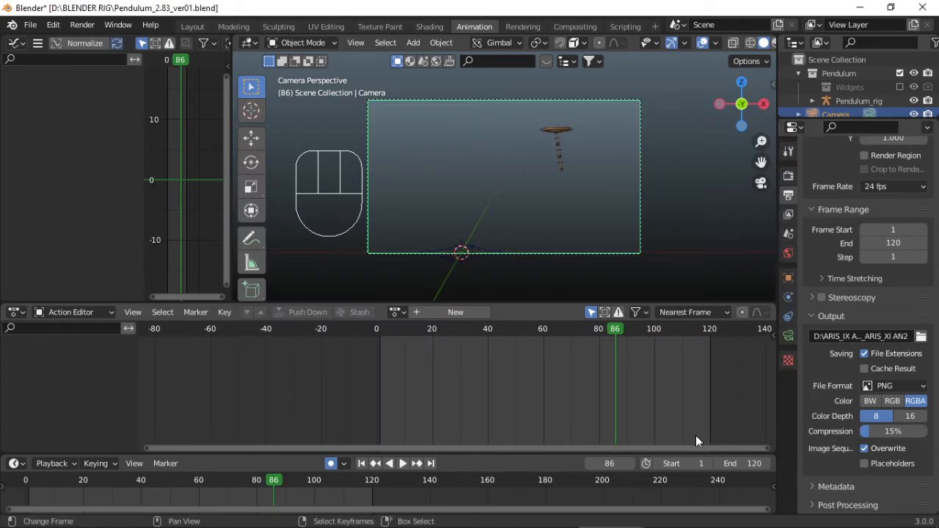
- Set the output file format to FFmpeg Video with MPEG-4 as the encoding container
left_click(917, 389)
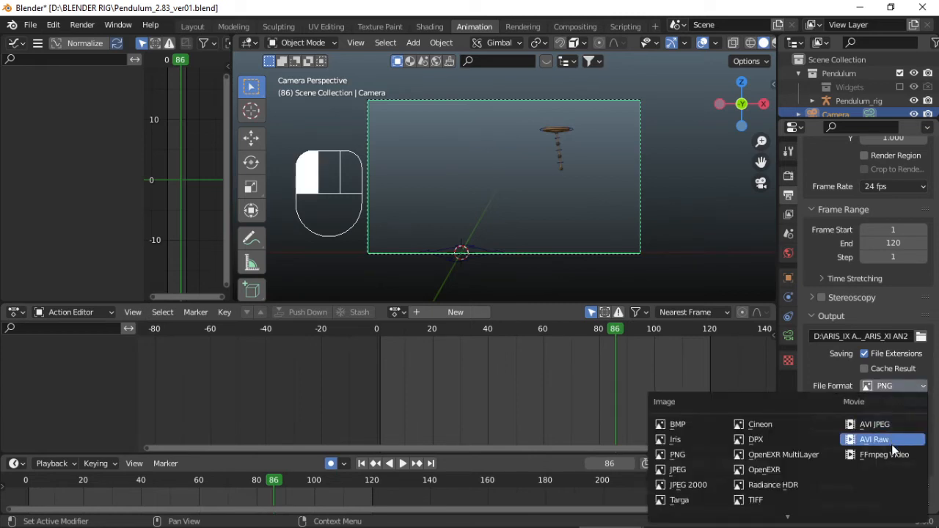
left_click(870, 460)
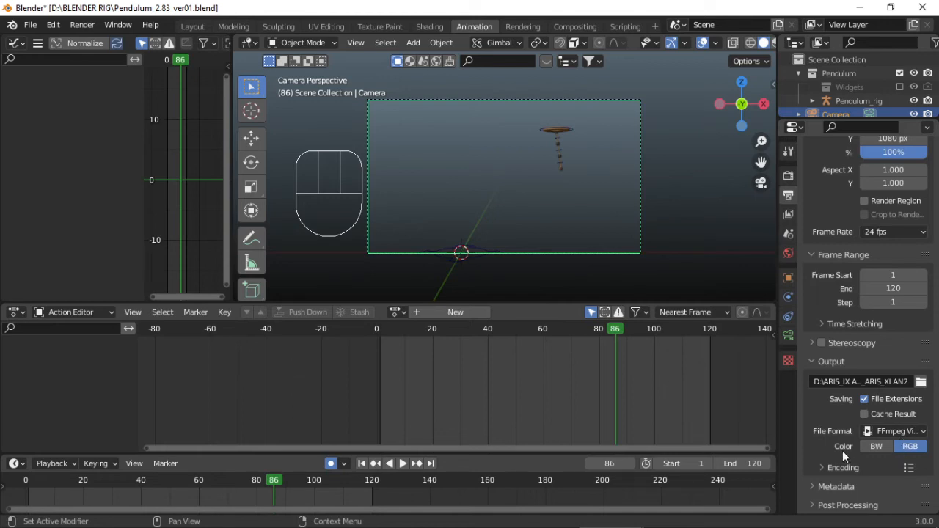
left_click(821, 467)
scroll(828, 463, "down", 3)
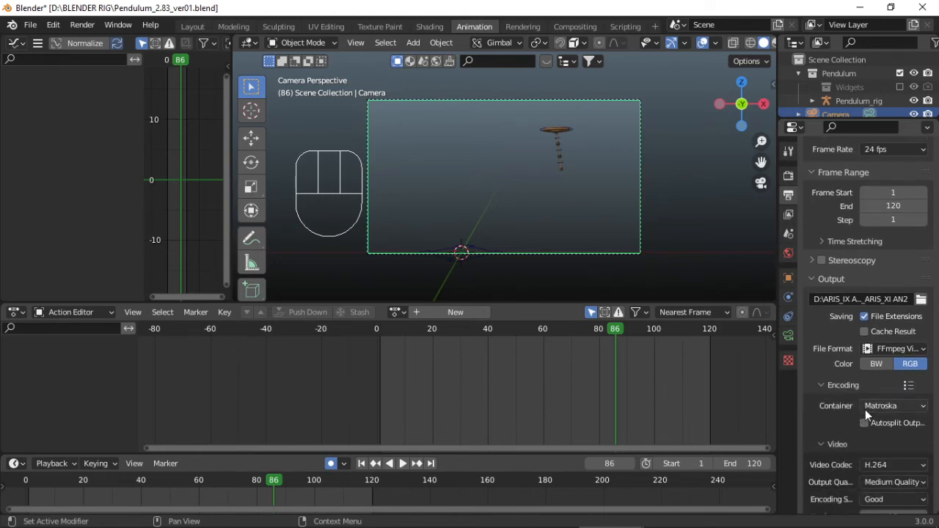
left_click(903, 409)
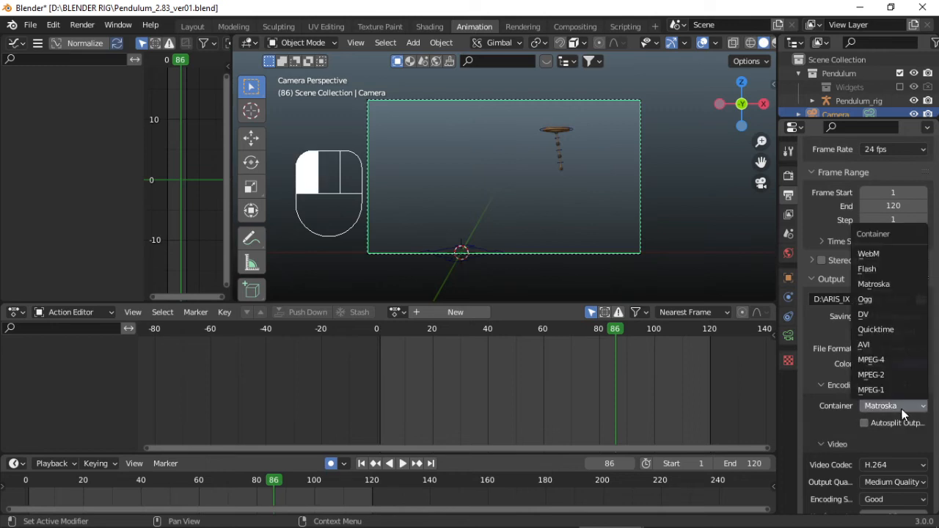
left_click(886, 363)
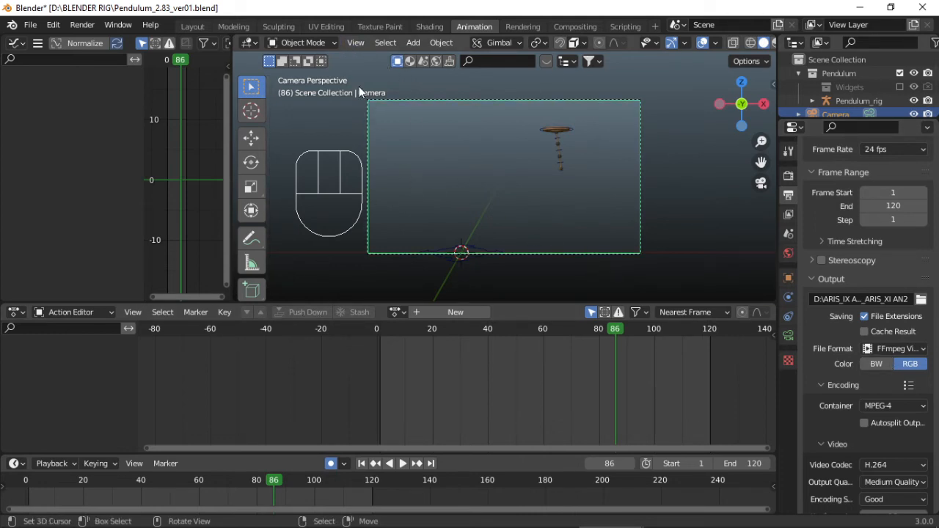
- Start a viewport render of the pendulum animation through the camera
left_click(355, 44)
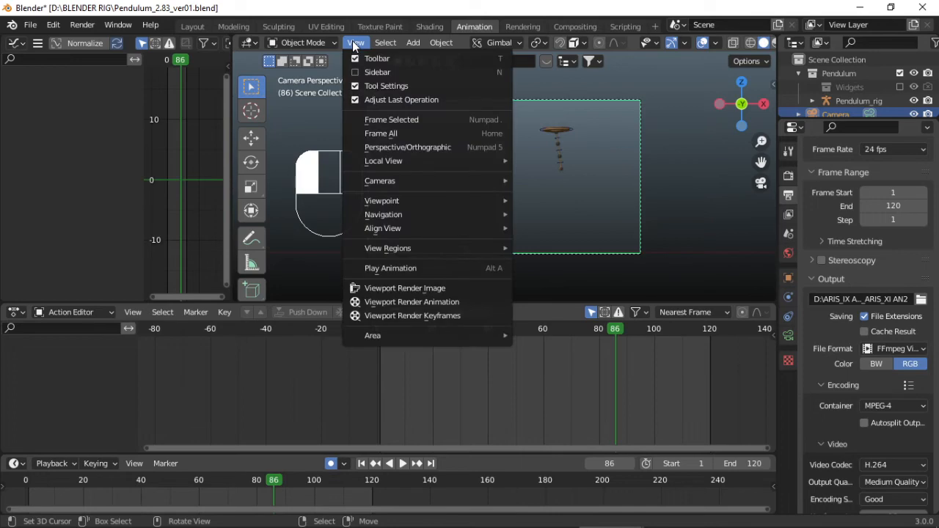
left_click(436, 301)
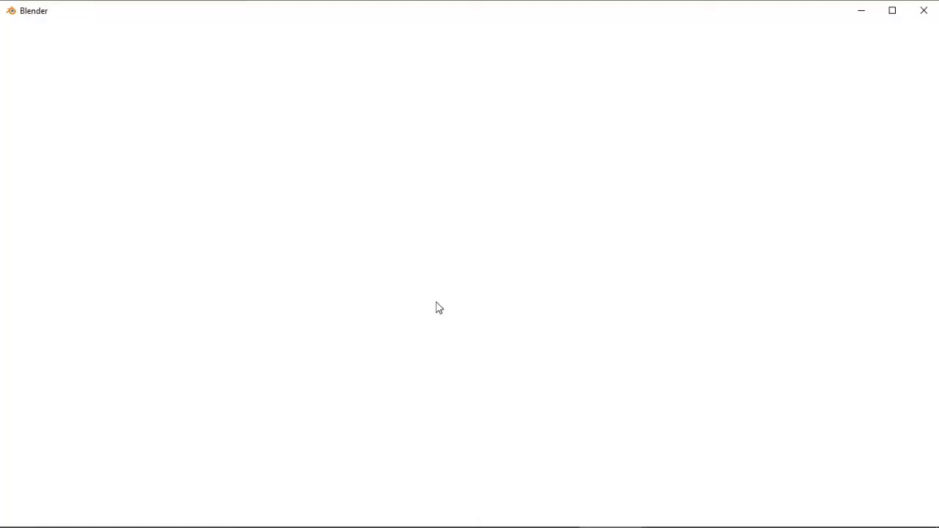